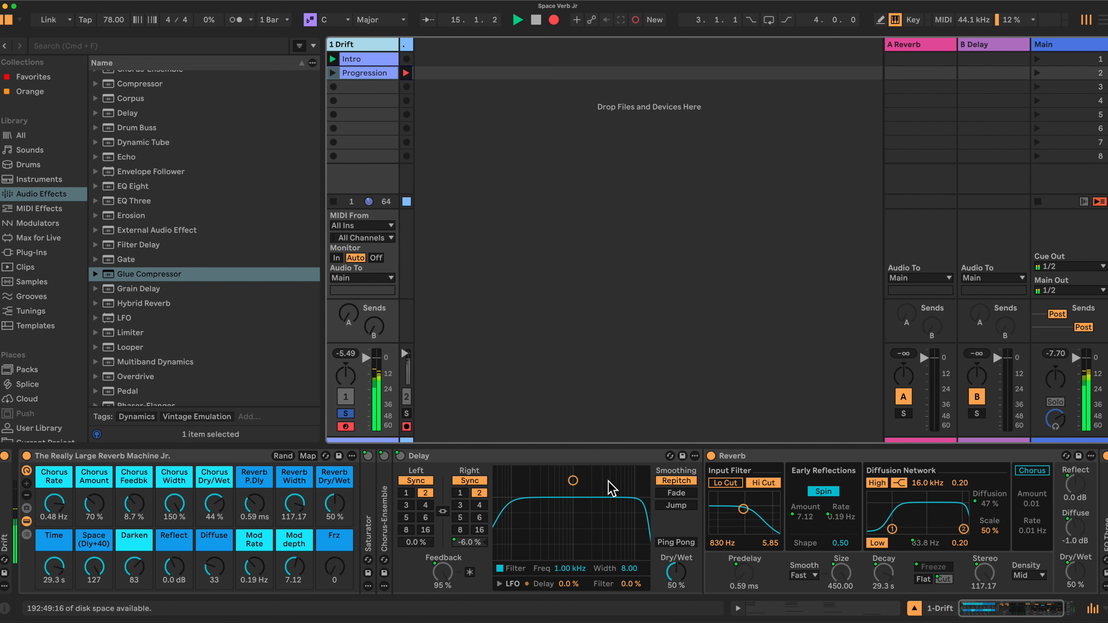
scroll(607, 485, "right", 2)
scroll(484, 511, "left", 2)
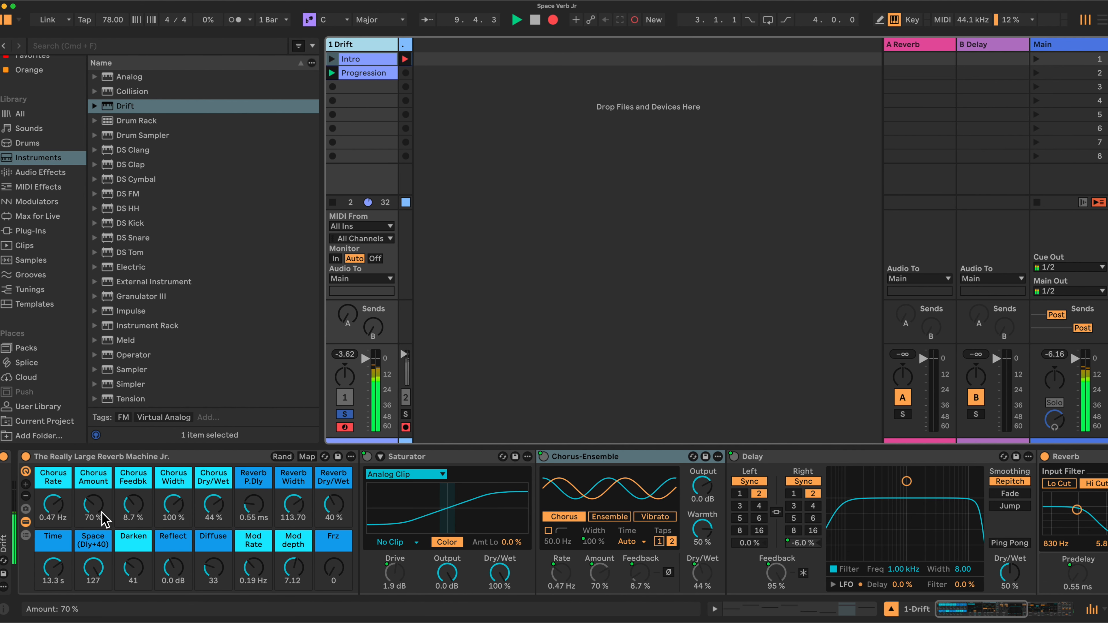
Step: Expand the Drift instrument and bypass The Really Large Reverb Machine Jr. rack to hear the dry sound
double_click(6, 519)
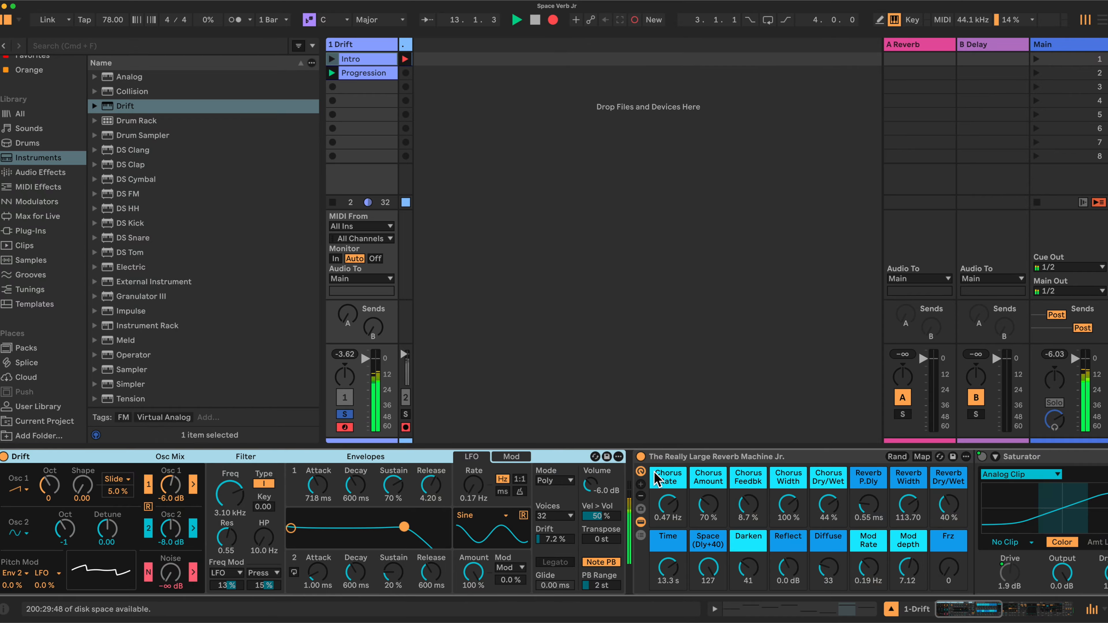
left_click(641, 456)
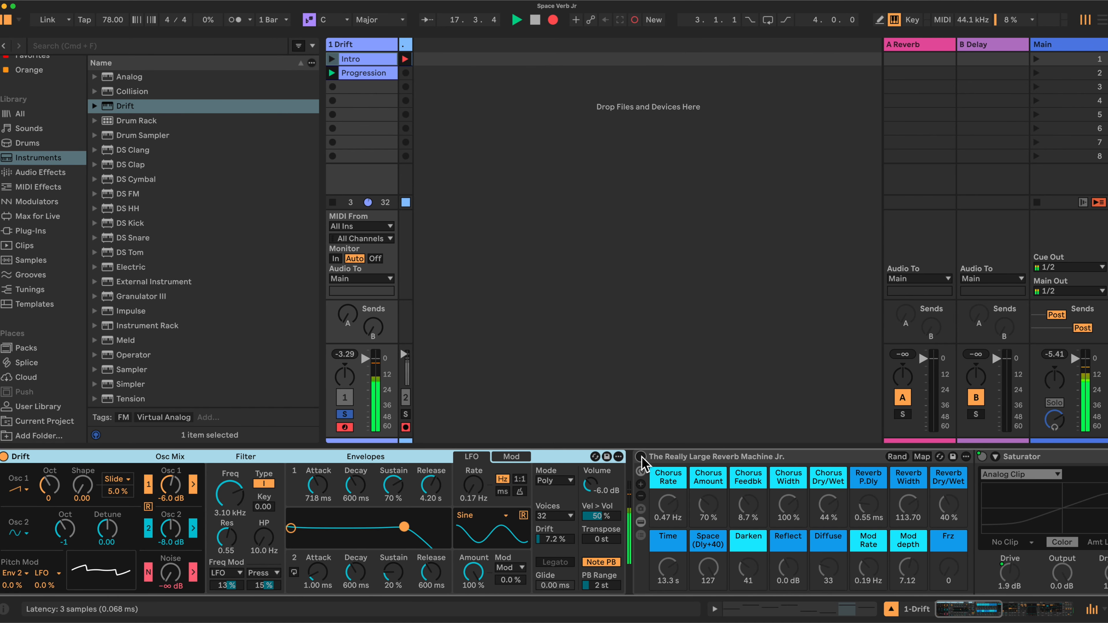
Step: Look through the rack's device chain from Saturator and Chorus-Ensemble to Delay, Reverb and EQ Three
scroll(352, 459, "right", 10)
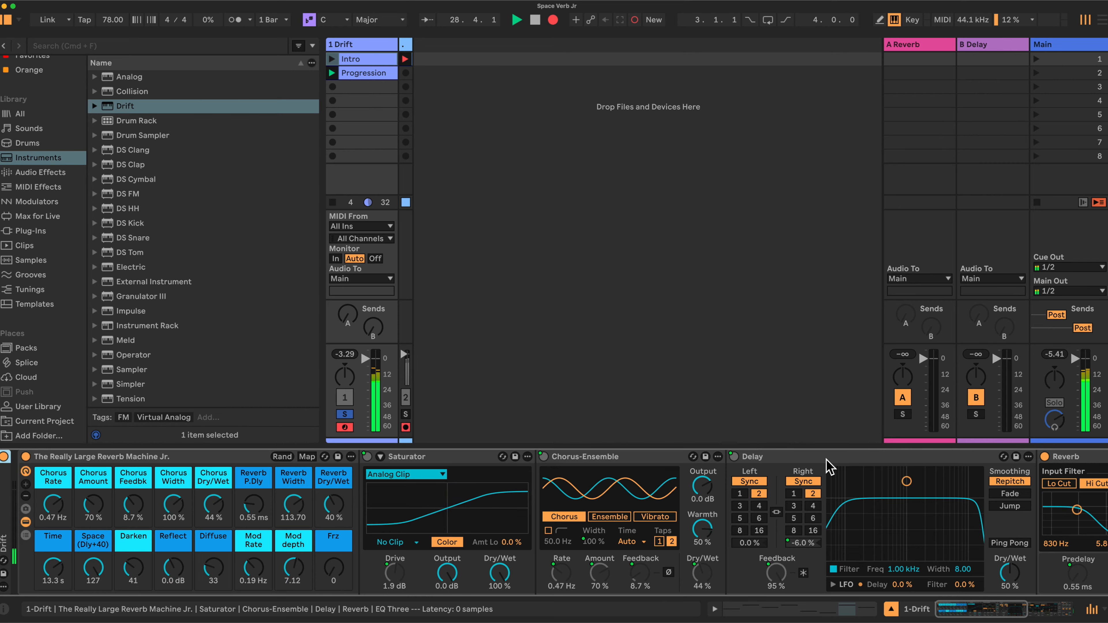
scroll(831, 466, "right", 3)
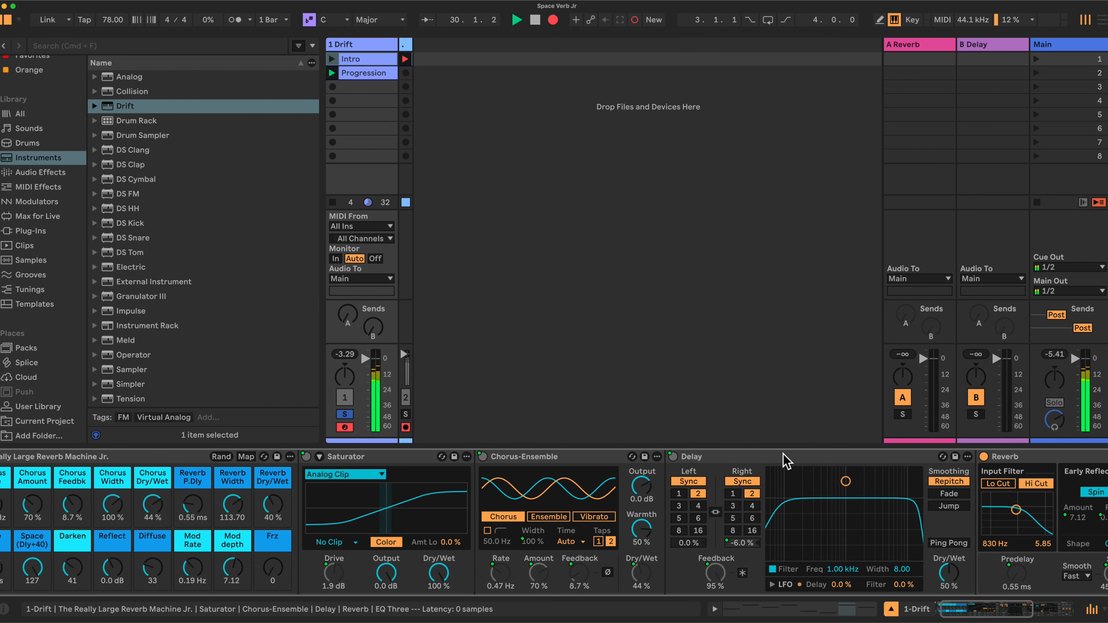
scroll(784, 460, "right", 15)
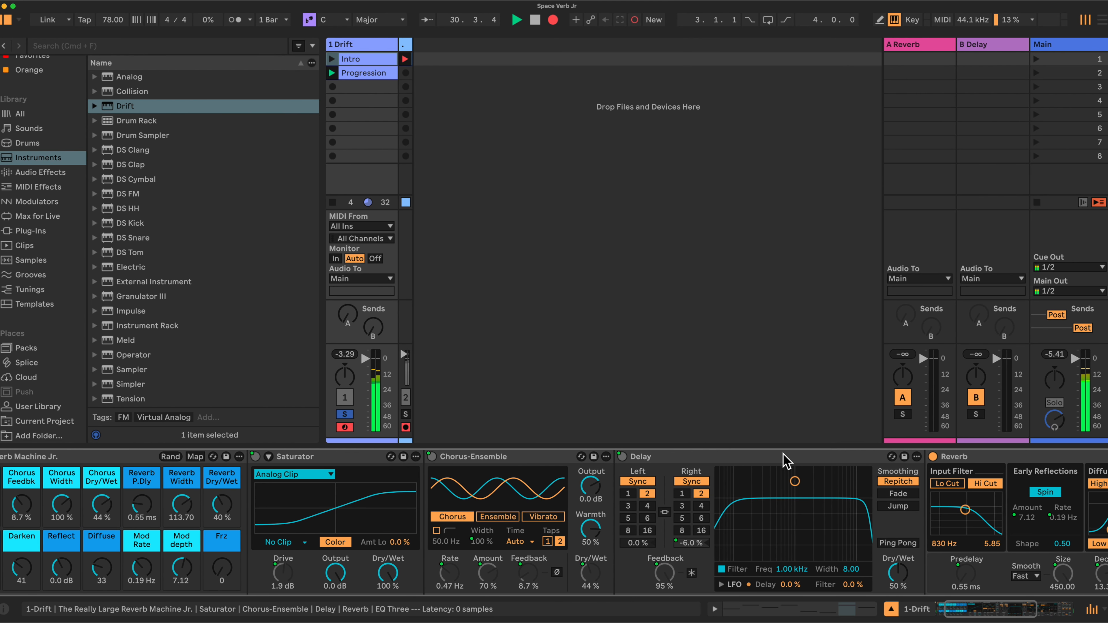
scroll(784, 459, "right", 6)
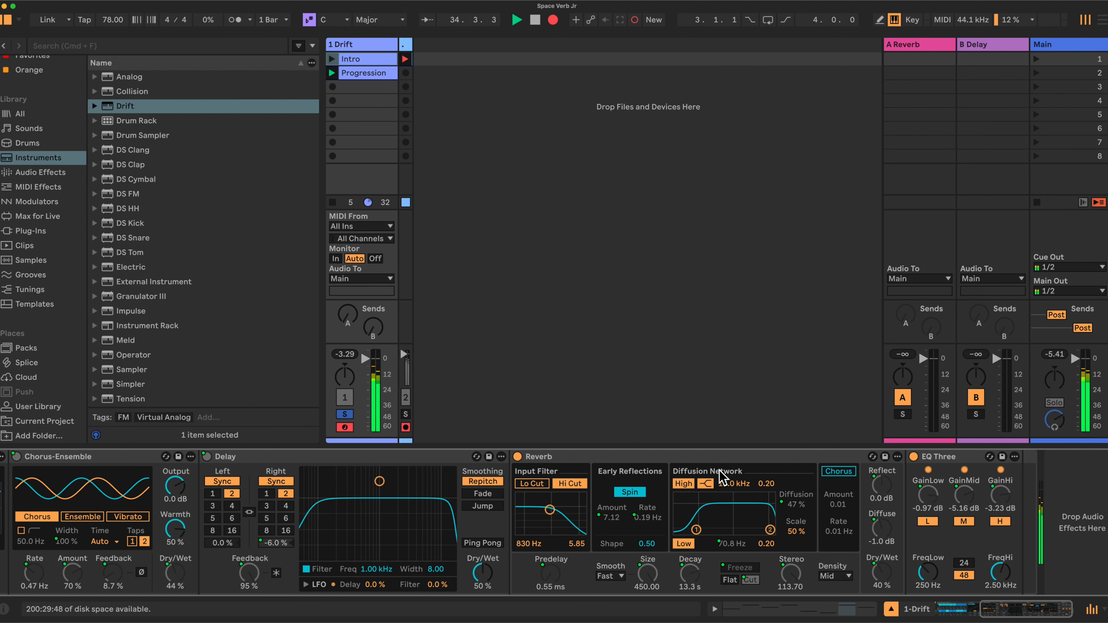
scroll(720, 470, "left", 10)
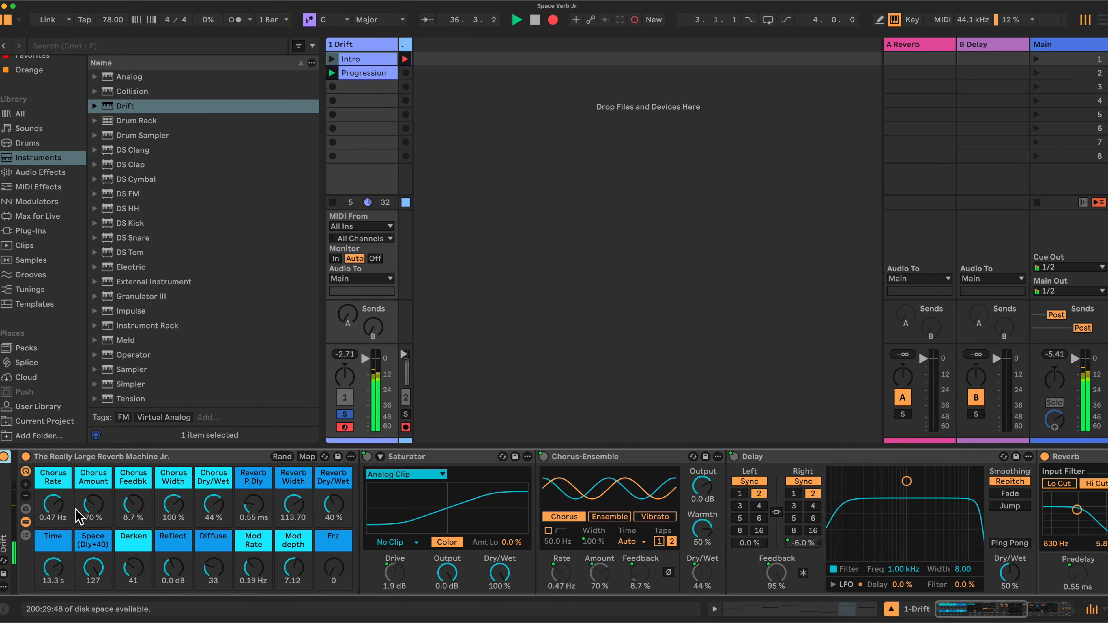
Step: Set the rack's Reverb Dry/Wet macro to 35%, Time to 500 ms, and both Space and Darken to 0
left_click_drag(308, 509, 333, 510)
left_click_drag(53, 567, 53, 598)
left_click_drag(102, 570, 102, 607)
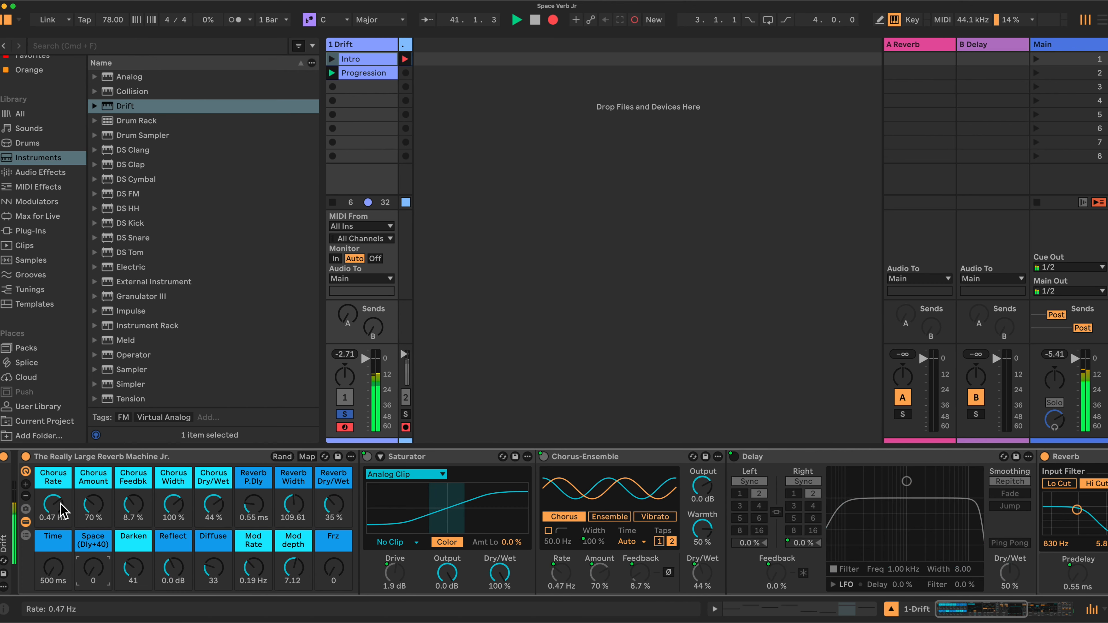
left_click_drag(115, 566, 115, 594)
Step: Set the chorus macros to Rate 0.48 Hz, Amount 60%, Feedback 8.9%, Width 150% and Dry/Wet 30%, and Reverb Dry/Wet to 50%
mouse_move(53, 505)
left_mouse_down()
mouse_move(53, 513)
mouse_move(53, 493)
left_mouse_up()
left_click_drag(333, 506, 333, 495)
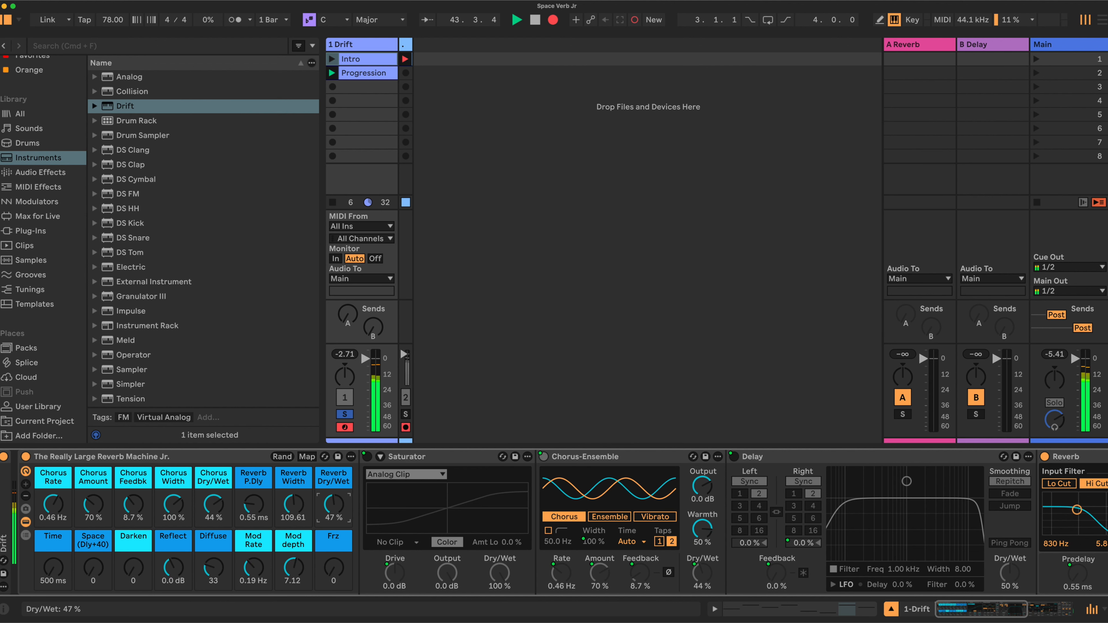
left_click_drag(53, 505, 46, 529)
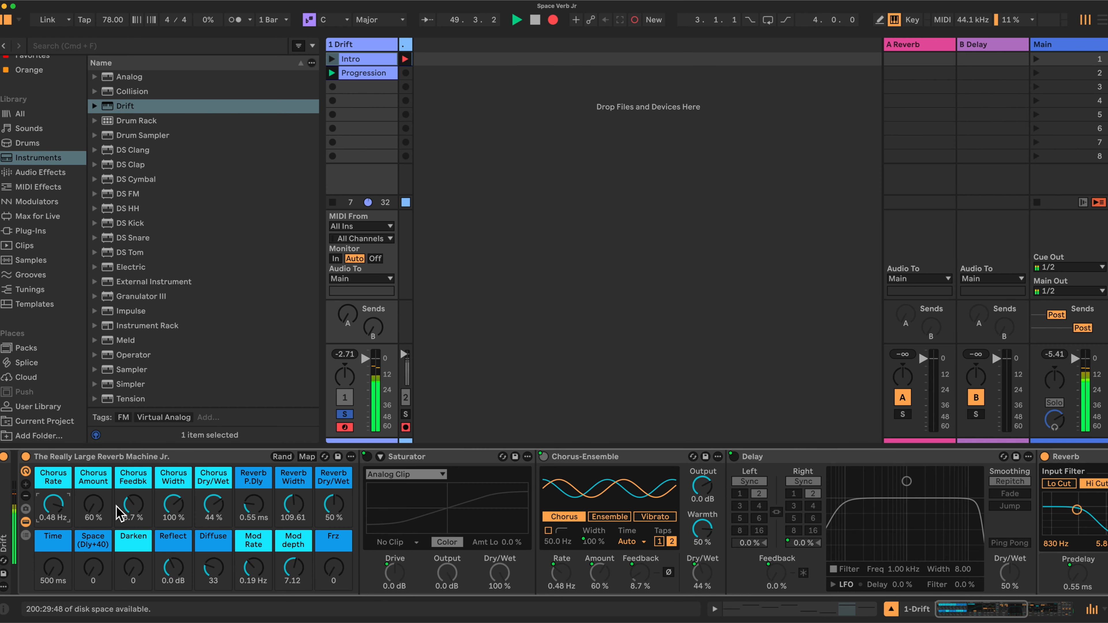
left_click_drag(119, 513, 221, 511)
left_click(221, 506)
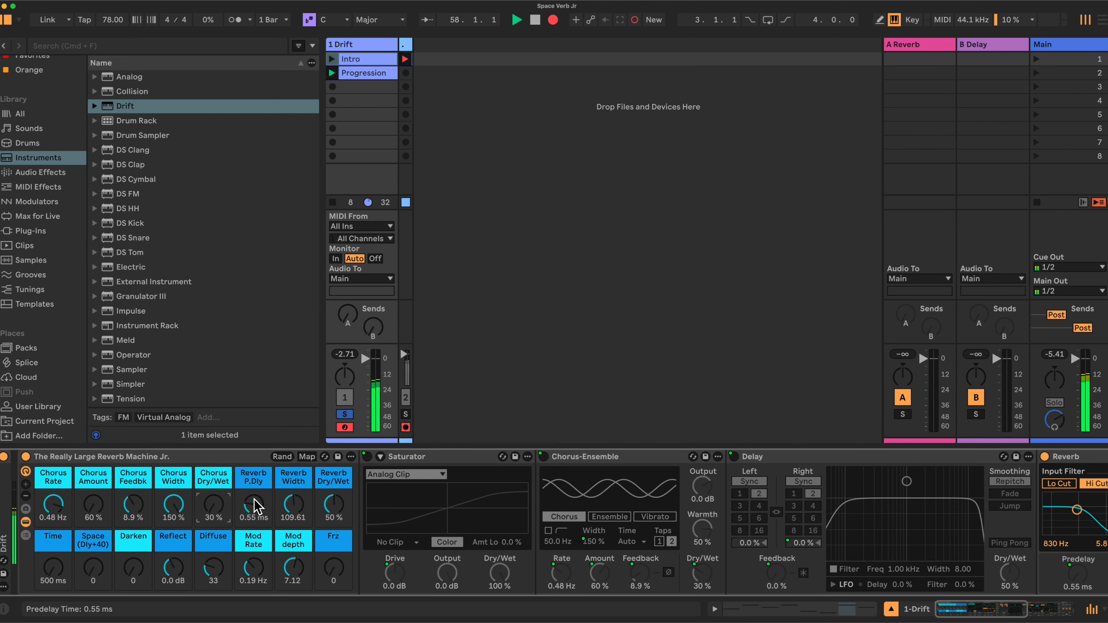
Step: Sweep the Reverb Width macro between 100 and 120, settle it at 114.96, and set the Time macro to 7.84 s
left_click_drag(293, 505, 293, 463)
left_click_drag(293, 504, 293, 546)
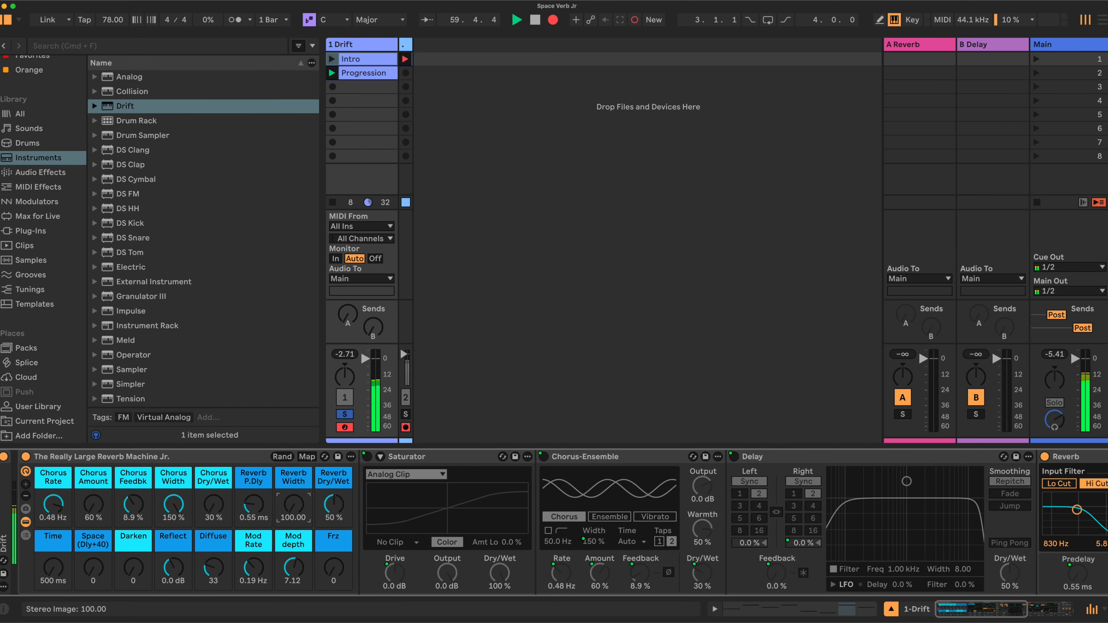
left_click_drag(293, 505, 294, 463)
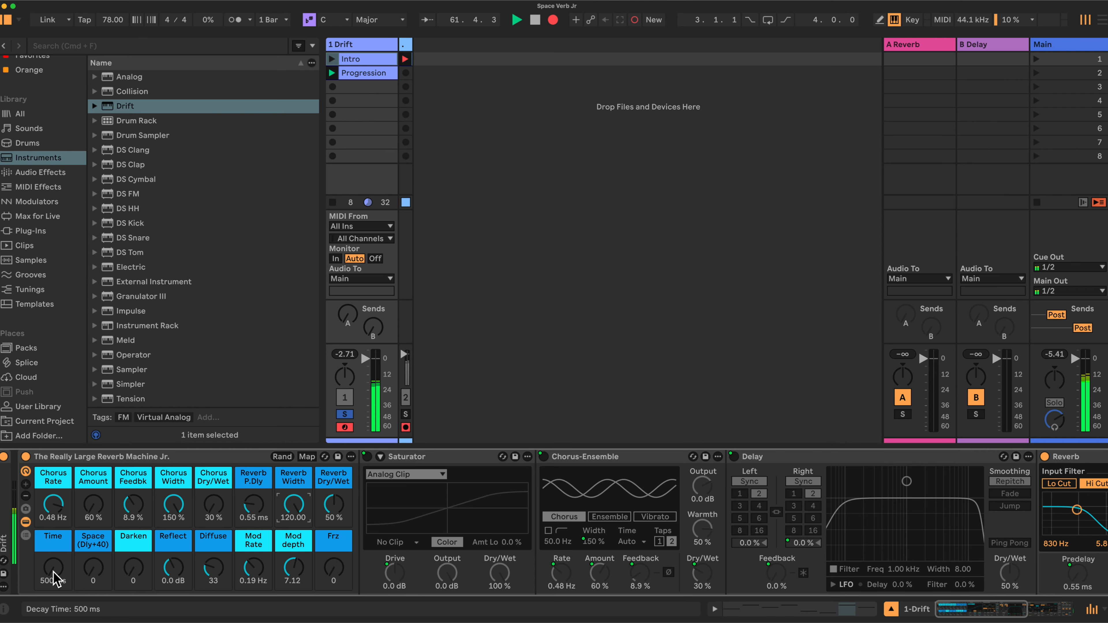
left_click_drag(53, 567, 53, 522)
left_click_drag(293, 506, 293, 509)
left_click_drag(53, 567, 53, 566)
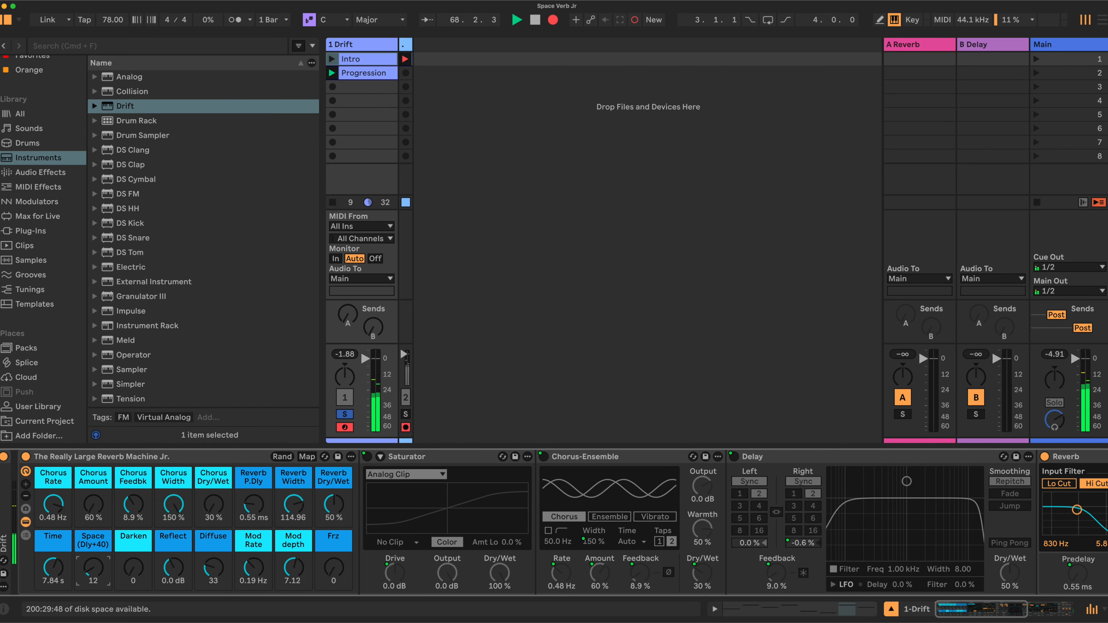
Step: Sweep the Space (Dly+40) macro up to 127 to hear the delay, and settle it at 59
left_click_drag(93, 568, 93, 561)
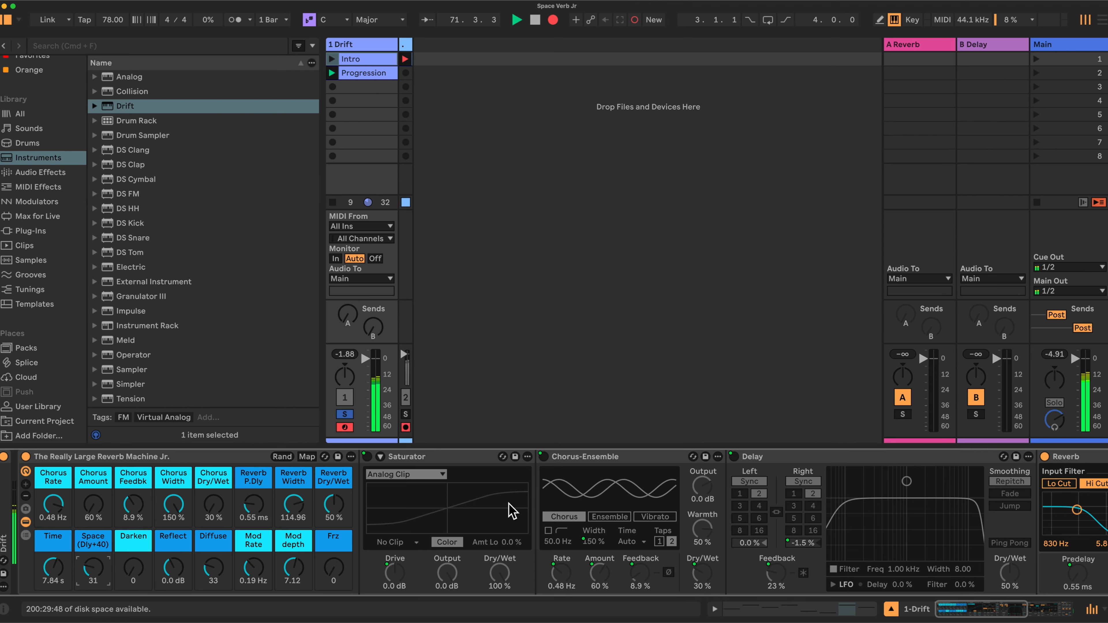
mouse_move(93, 567)
left_mouse_down()
mouse_move(93, 586)
mouse_move(93, 564)
left_mouse_up()
left_click_drag(95, 568, 95, 567)
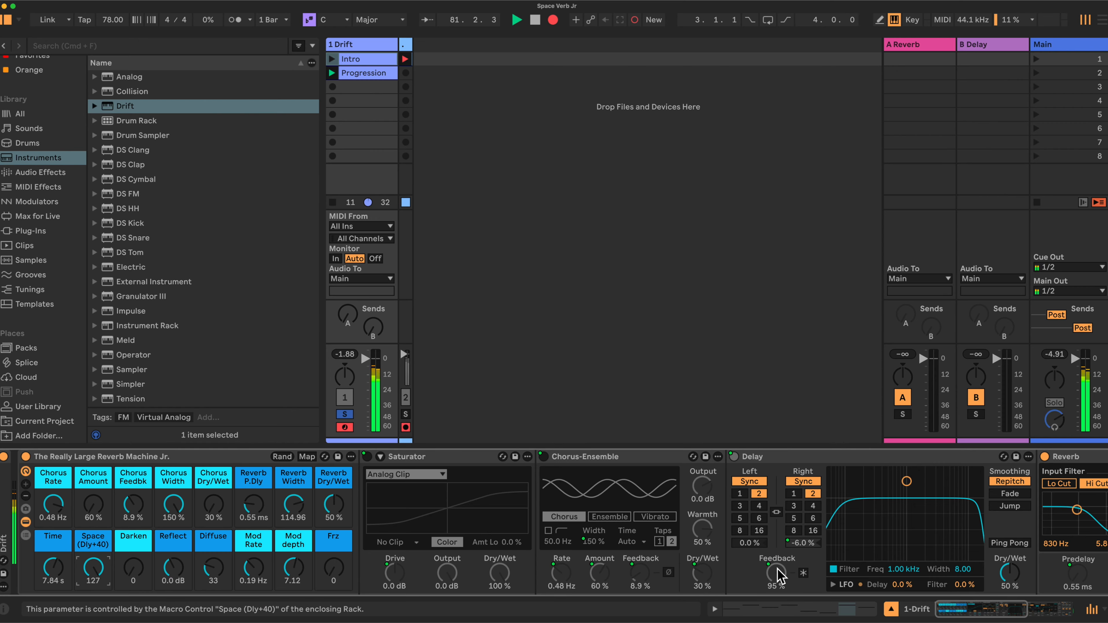
left_click_drag(95, 566, 94, 573)
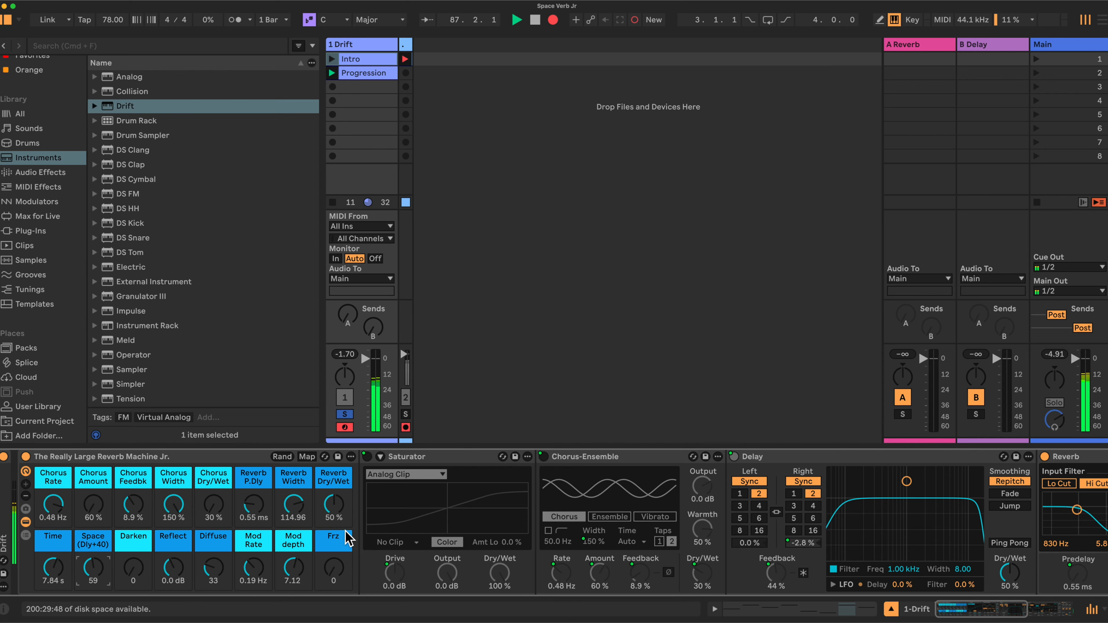
Step: Collapse the Saturator device and set the Chorus Dry/Wet macro to 46% and Chorus Width to 93%
double_click(422, 457)
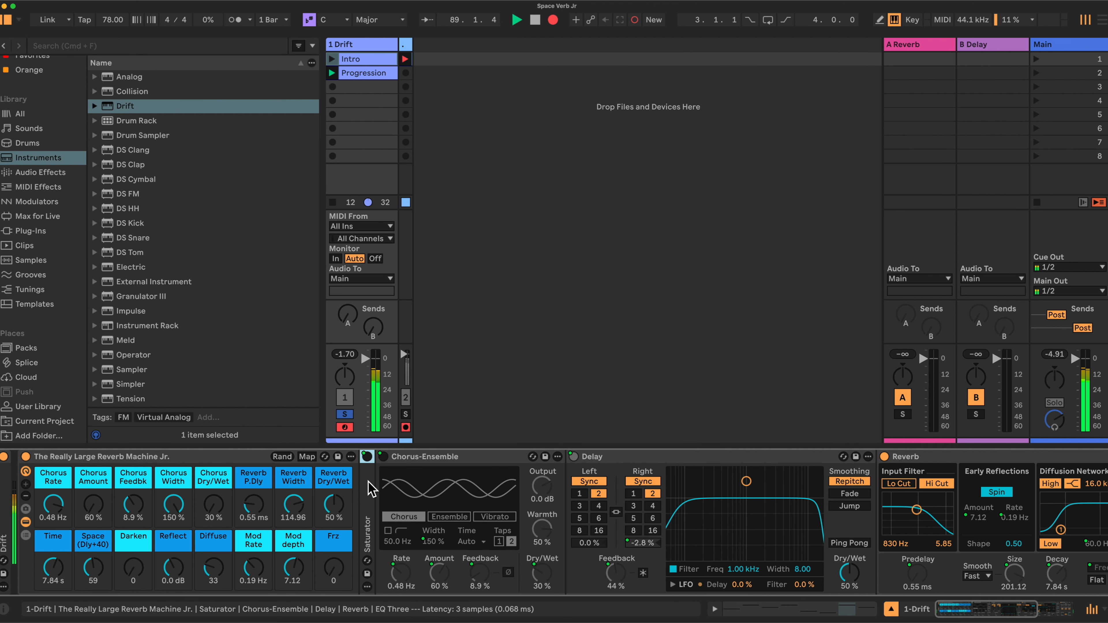
left_click_drag(199, 510, 199, 504)
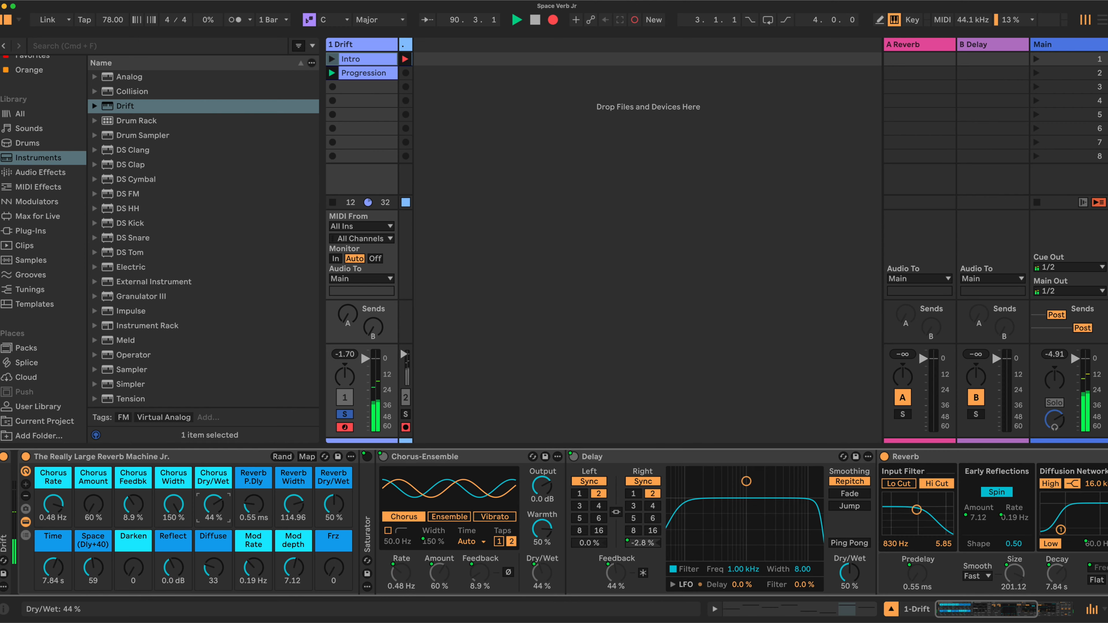
left_click_drag(213, 505, 173, 515)
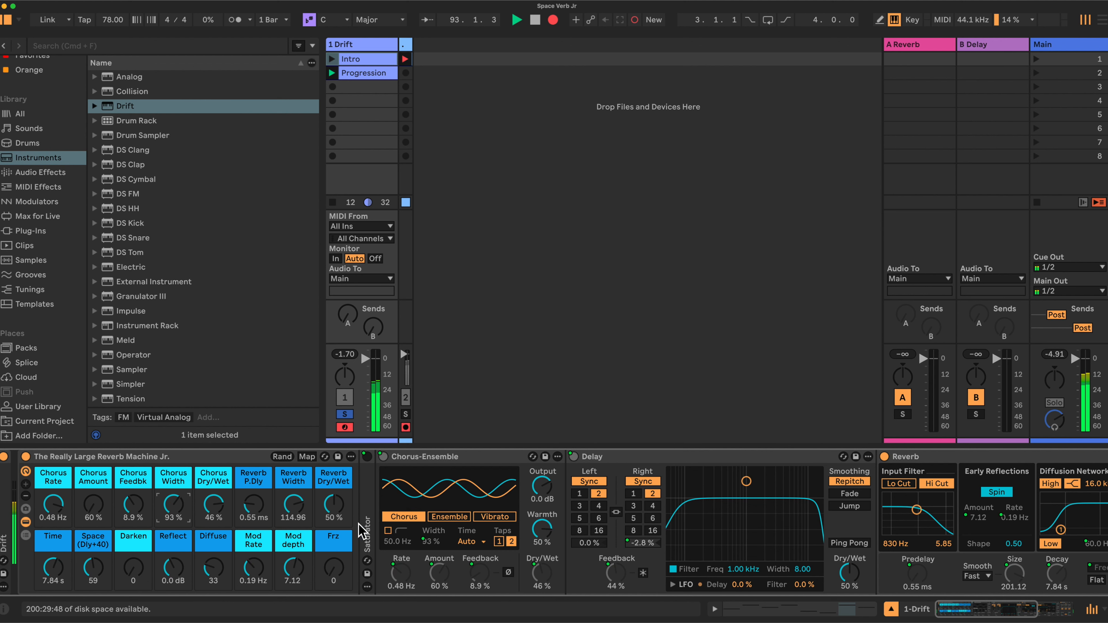
Step: Collapse the Delay and Reverb devices to reveal EQ Three, and raise the Darken macro to 98
left_click_drag(143, 582, 143, 582)
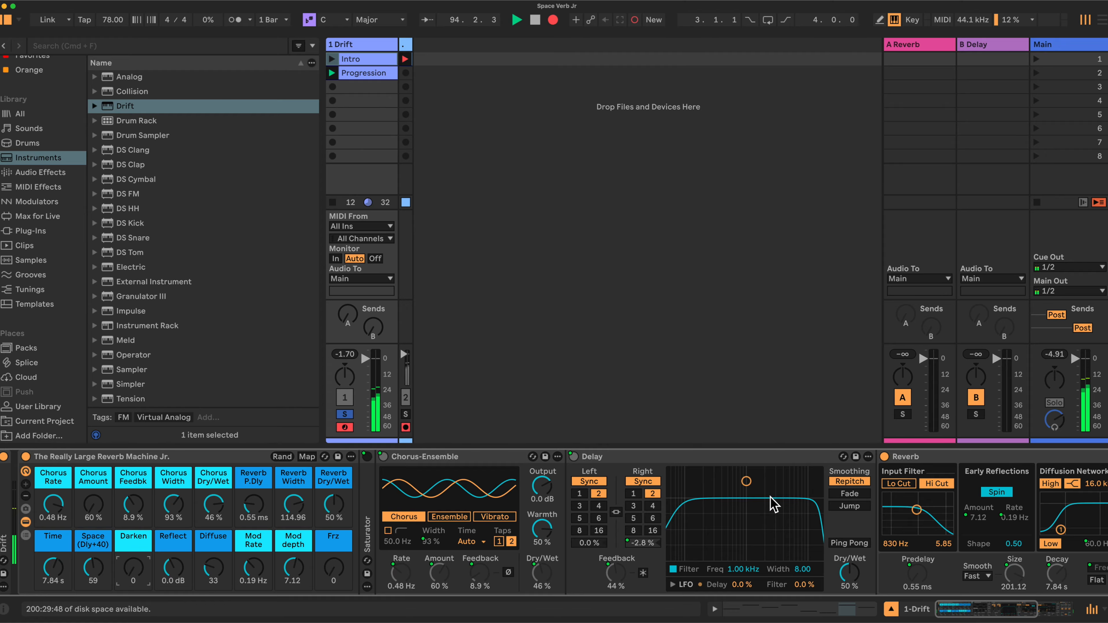
double_click(714, 454)
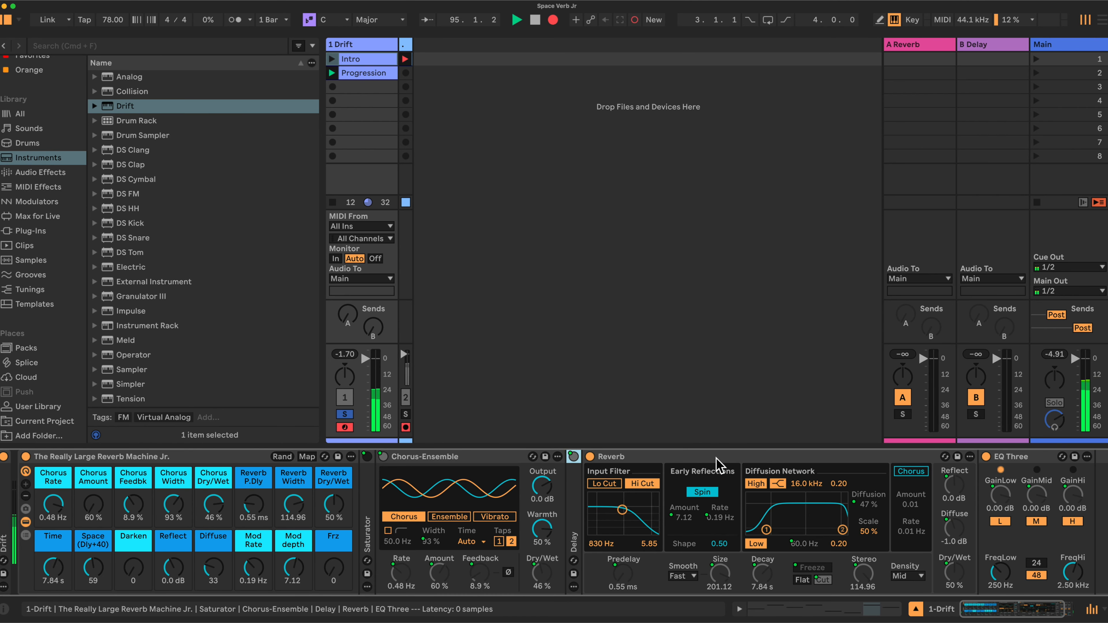
double_click(716, 457)
left_click_drag(142, 582, 133, 566)
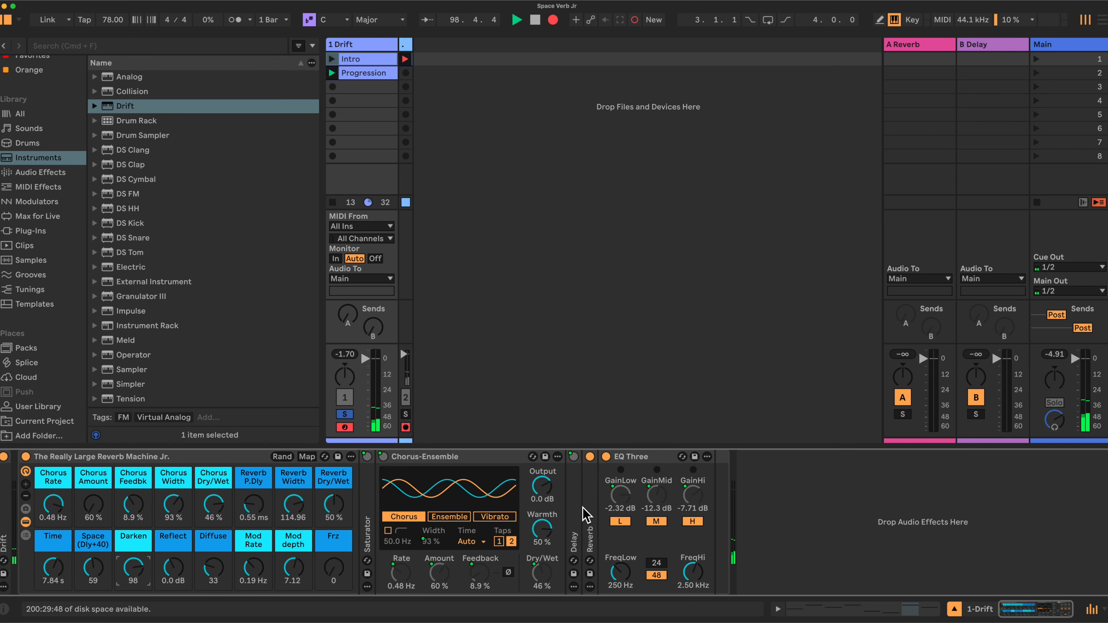
Step: Expand the Reverb device again and lower the Darken macro to 60
double_click(591, 524)
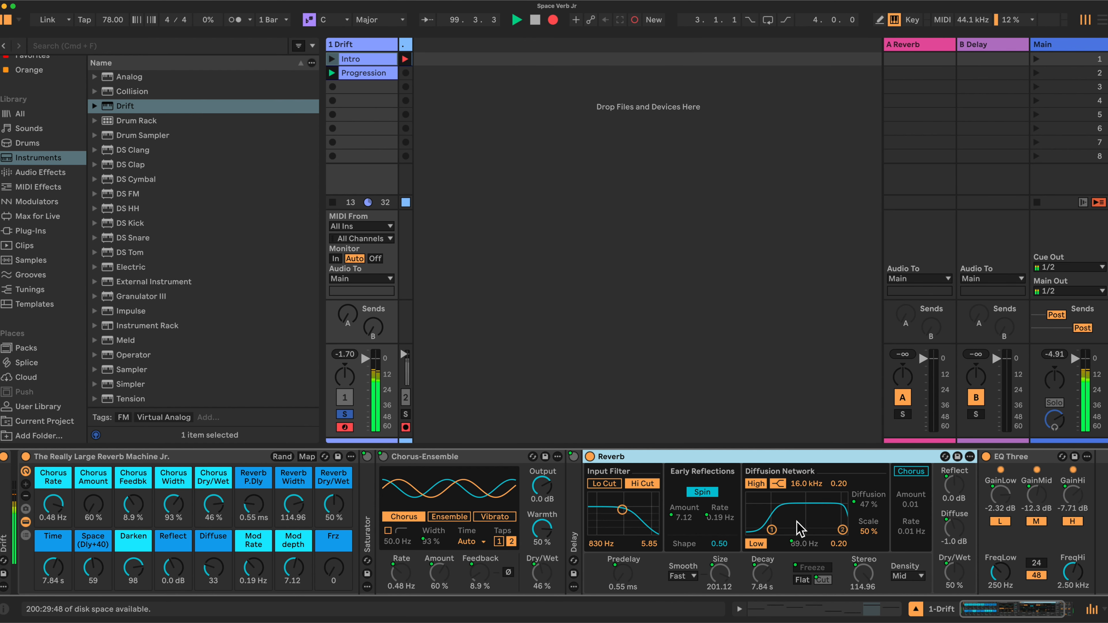
left_click_drag(133, 567, 133, 579)
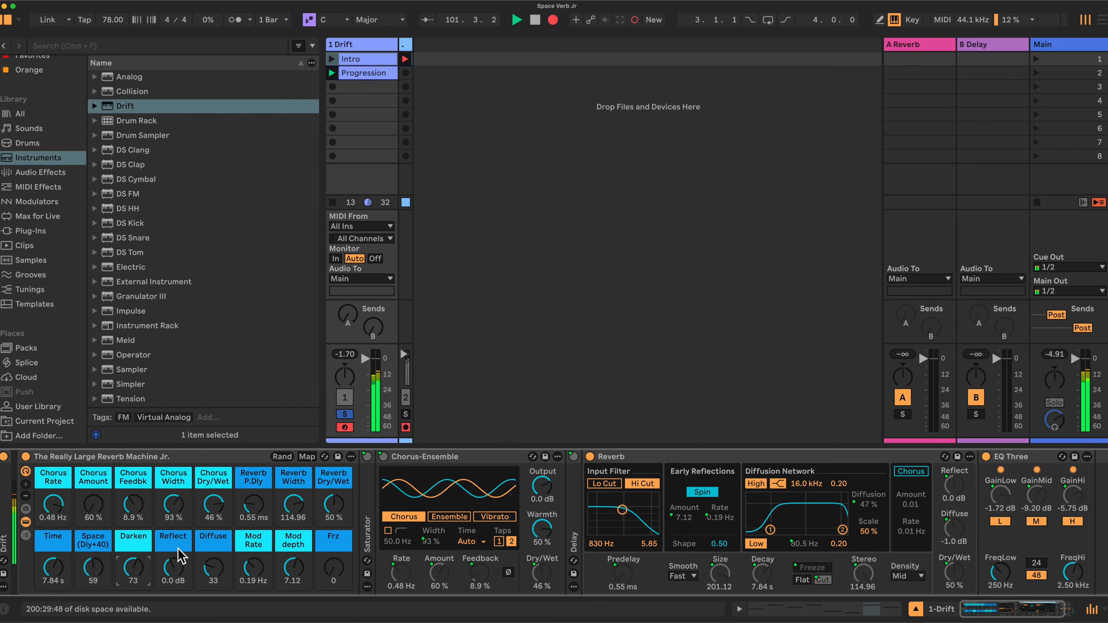
mouse_move(128, 568)
left_mouse_down()
mouse_move(127, 547)
mouse_move(128, 574)
left_mouse_up()
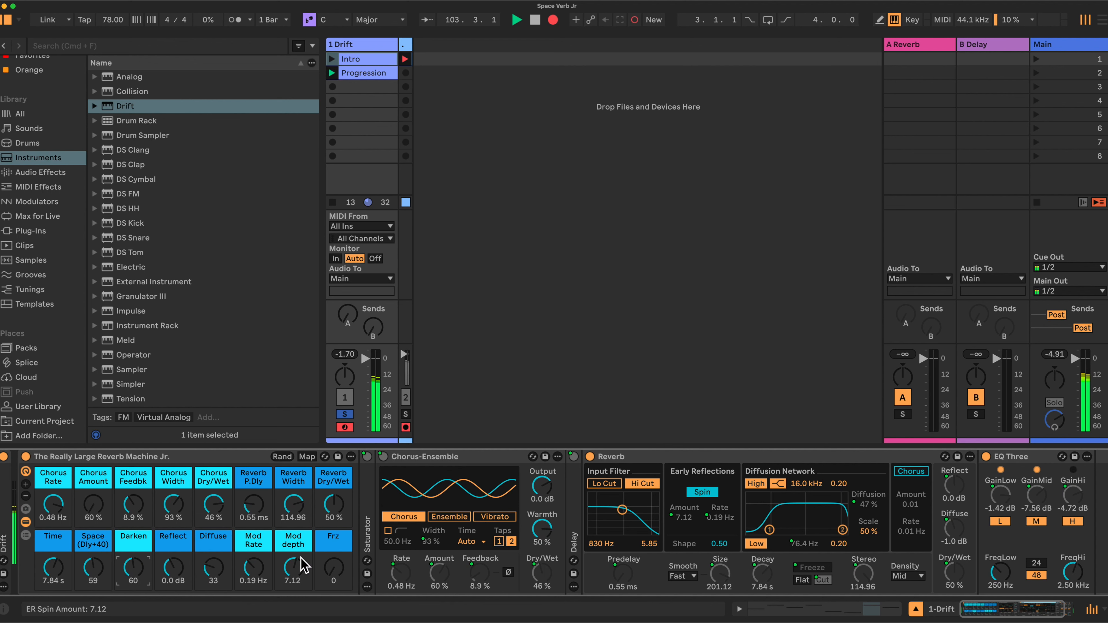
Step: Try the Reflect macro at 1.2 dB, set it to -1.2 dB, and set the Diffuse macro to 6
left_click(184, 567)
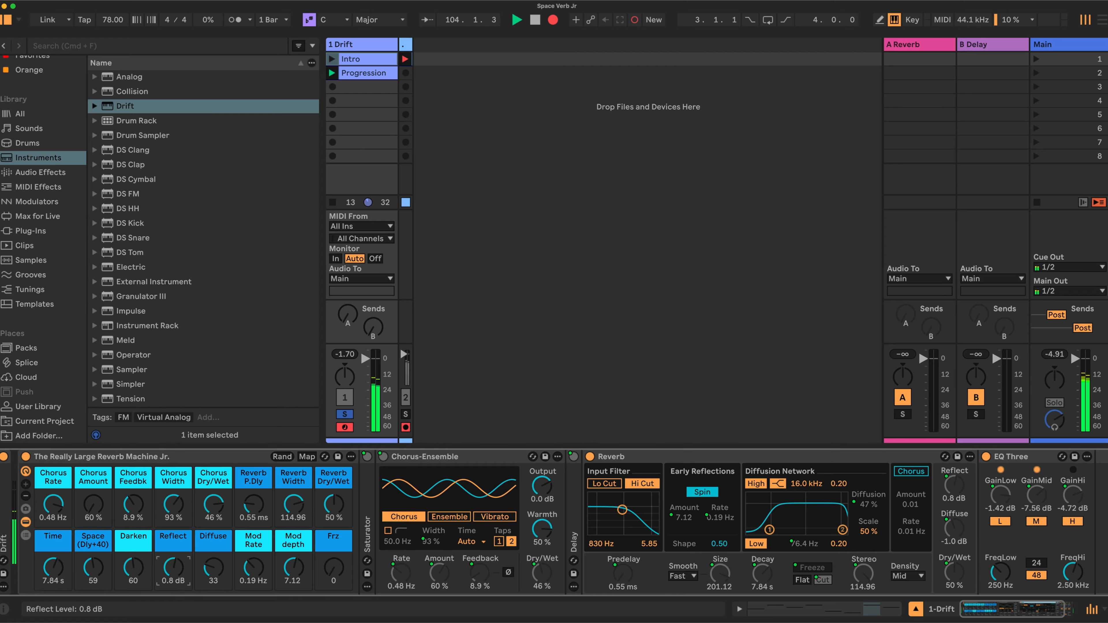
left_click_drag(173, 567, 173, 570)
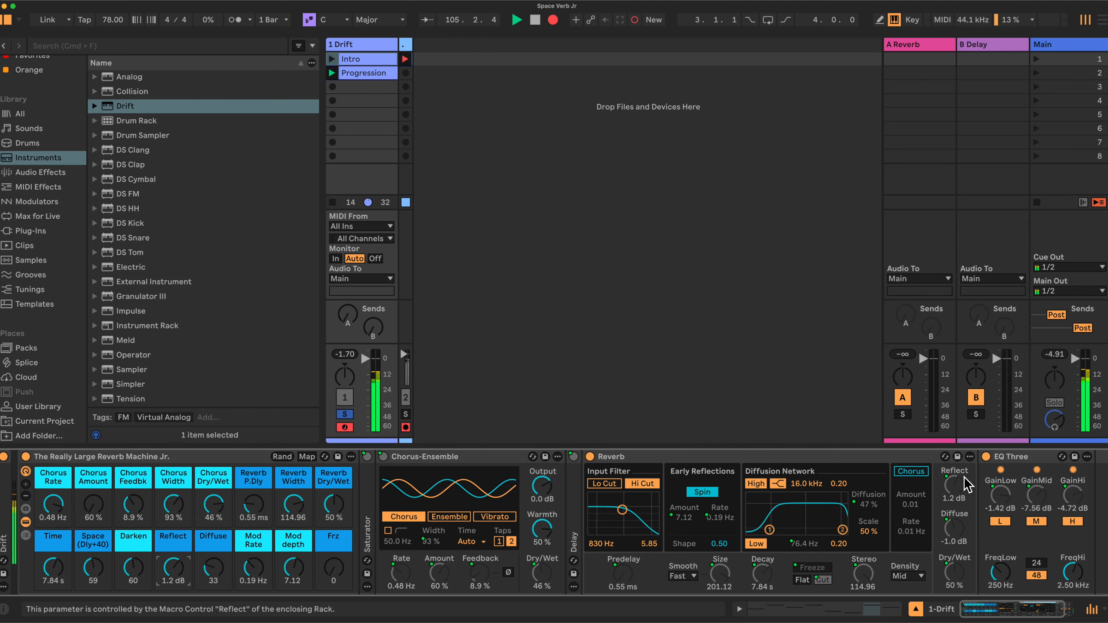
left_click_drag(174, 571, 174, 576)
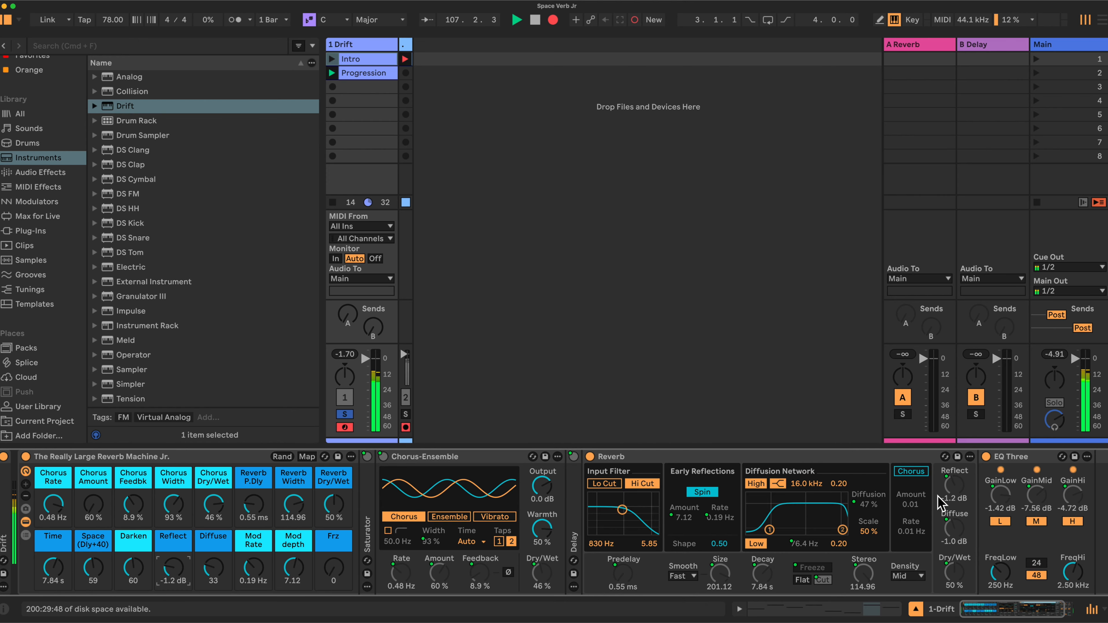
left_click_drag(219, 568, 213, 604)
scroll(266, 567, "right", 1)
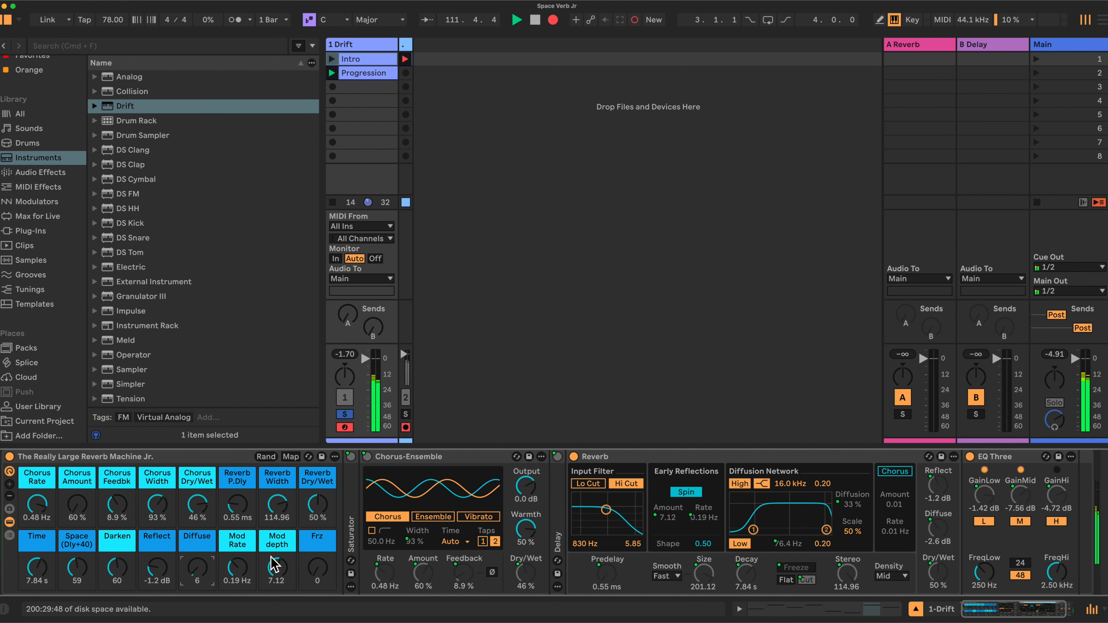
Step: Set the Mod depth macro to 20.00 and Mod Rate to 0.29 Hz, and raise the Frz macro
left_click_drag(238, 567, 277, 551)
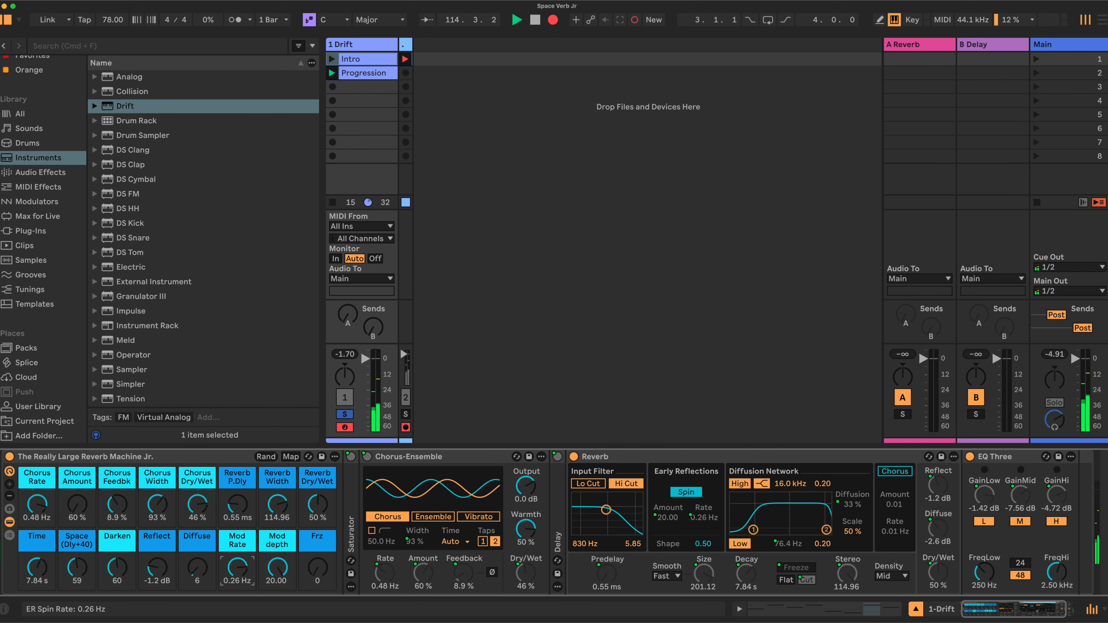
left_click_drag(238, 568, 237, 570)
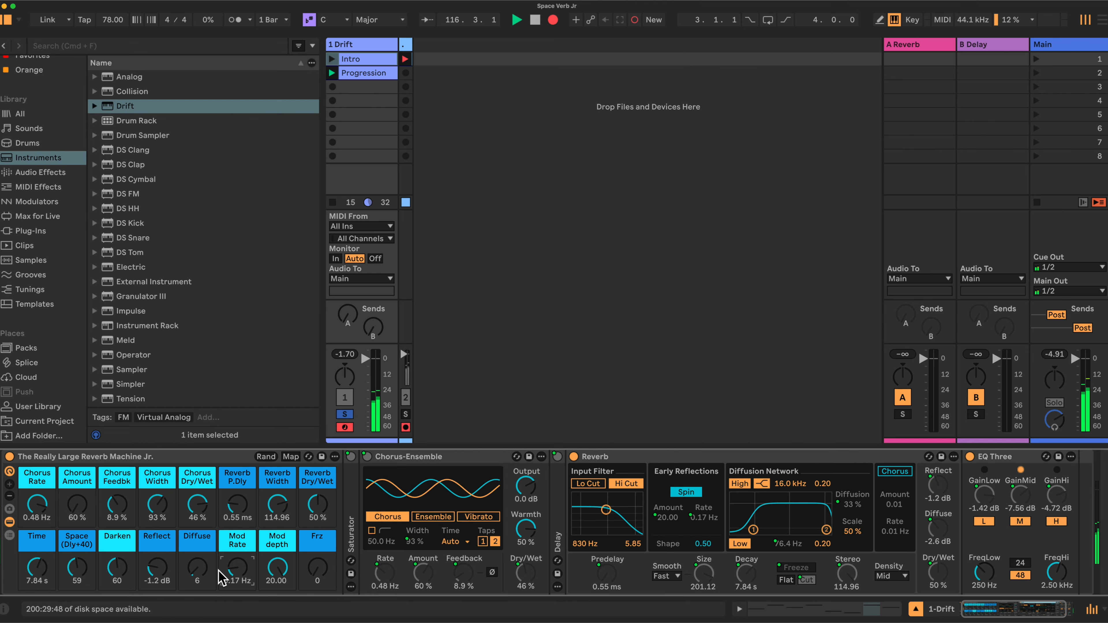
left_click_drag(237, 568, 237, 564)
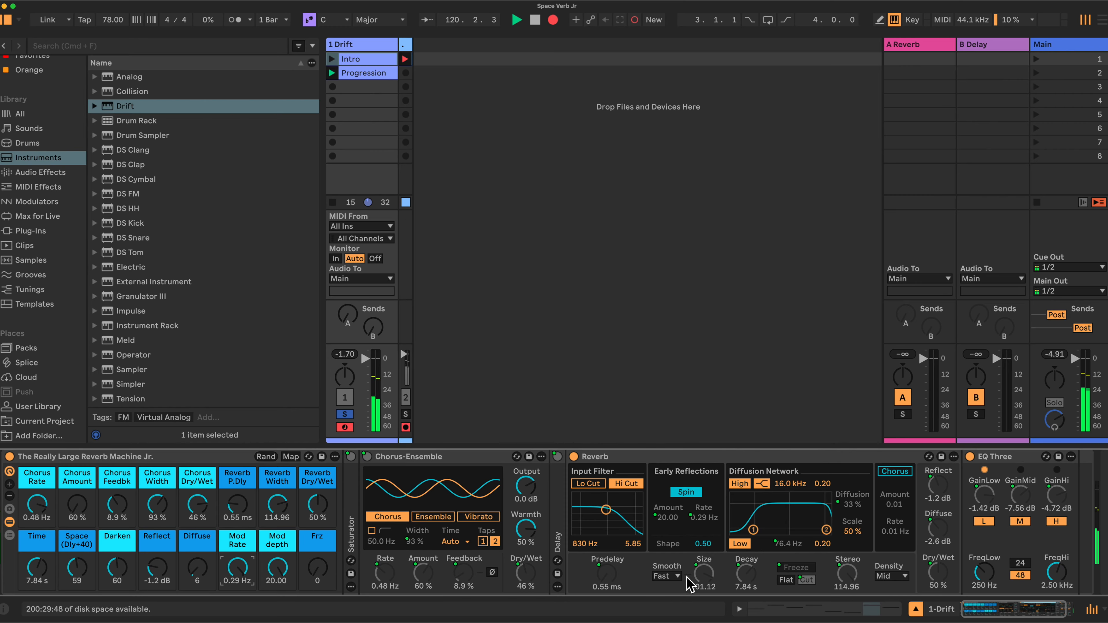
left_click_drag(301, 572, 302, 565)
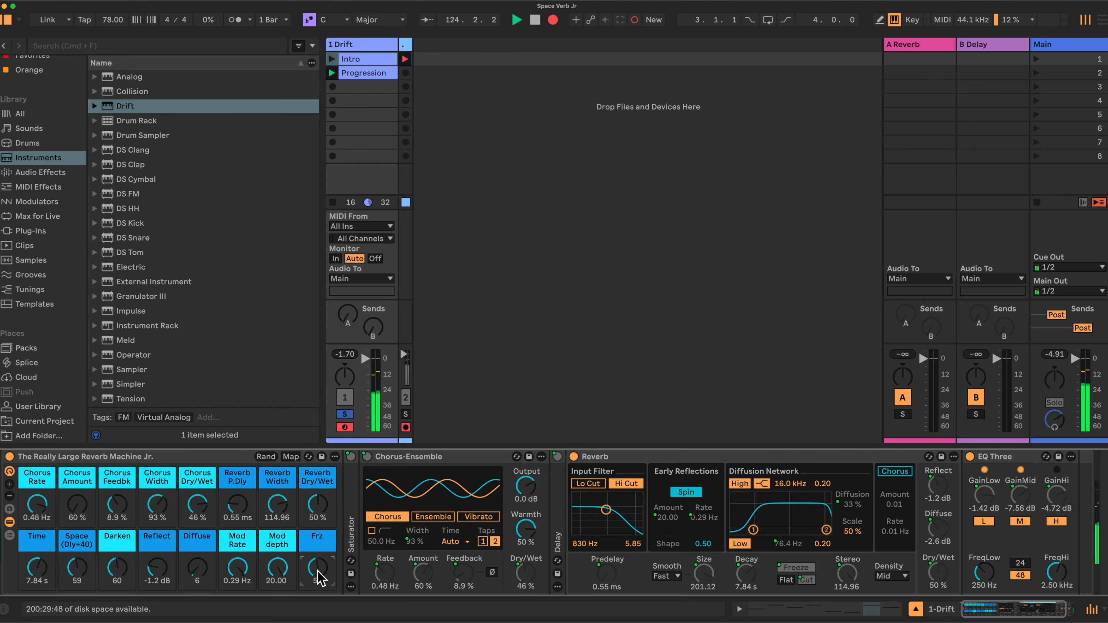
Step: Try the Frz macro at higher values and at 34, and return it to 0
left_click_drag(318, 572, 318, 557)
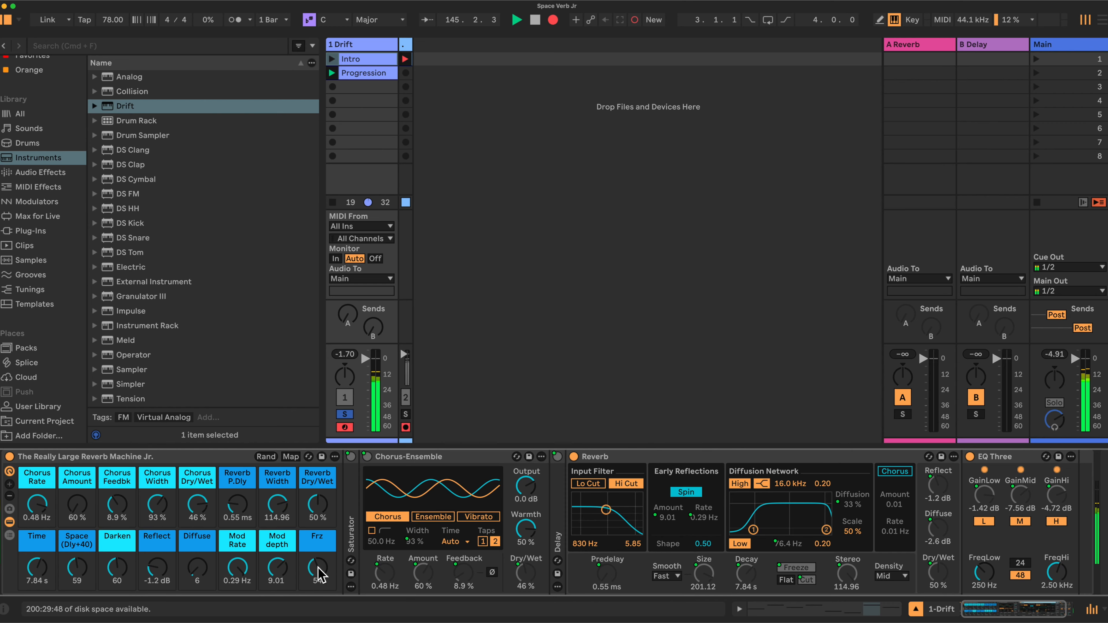
left_click_drag(318, 569, 318, 520)
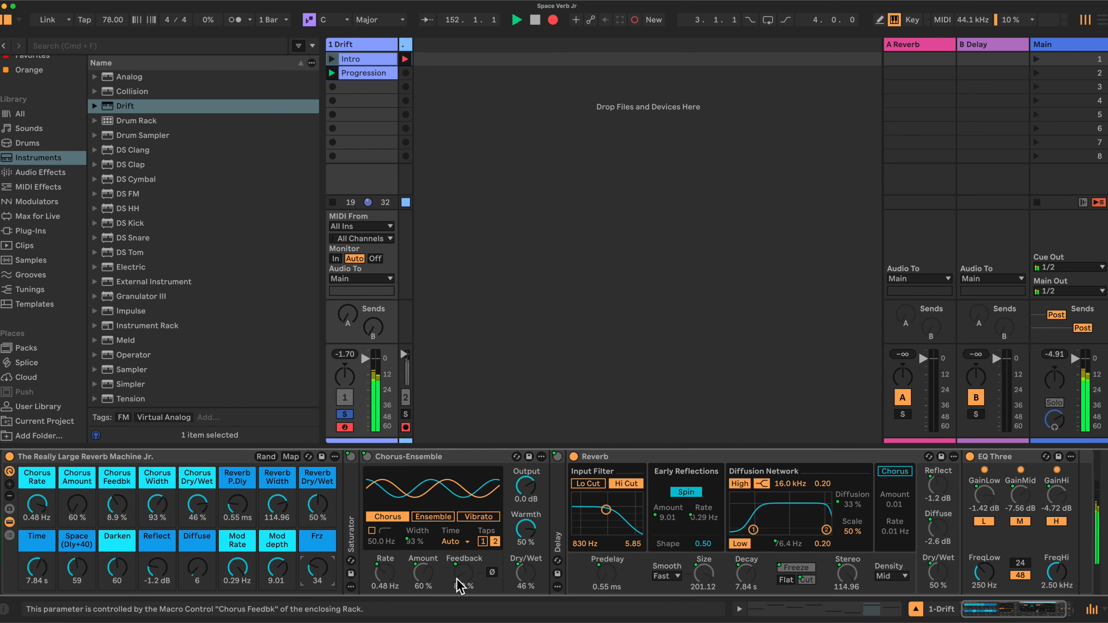
left_click_drag(313, 565, 314, 594)
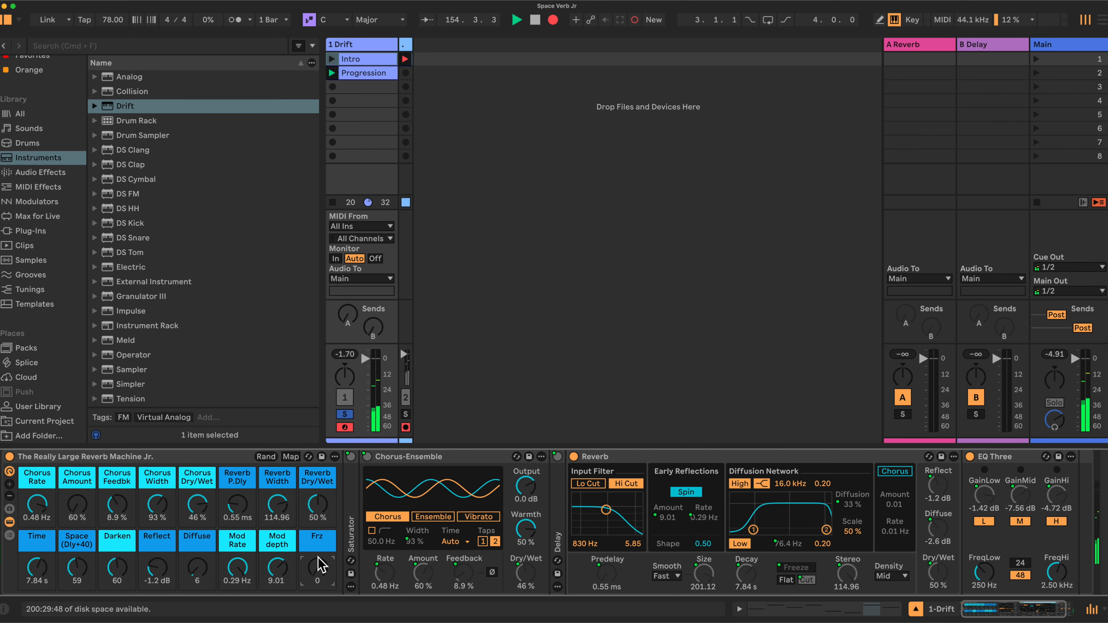
Step: Check whether the Reverb Dry/Wet and Frz macros are excluded from randomization
scroll(130, 477, "left", 1)
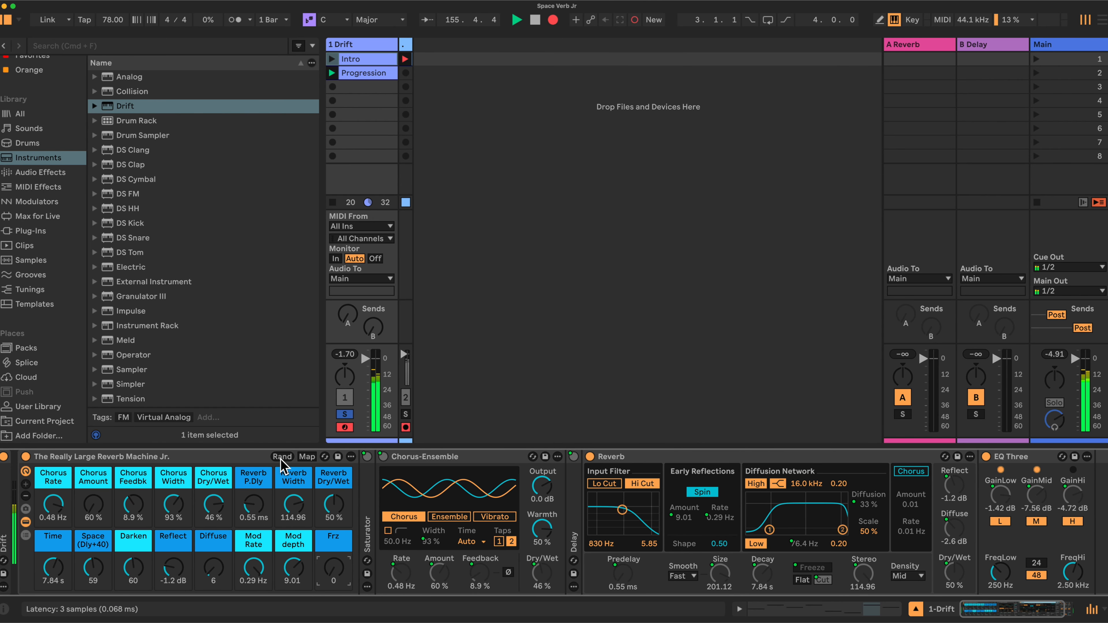
right_click(333, 502)
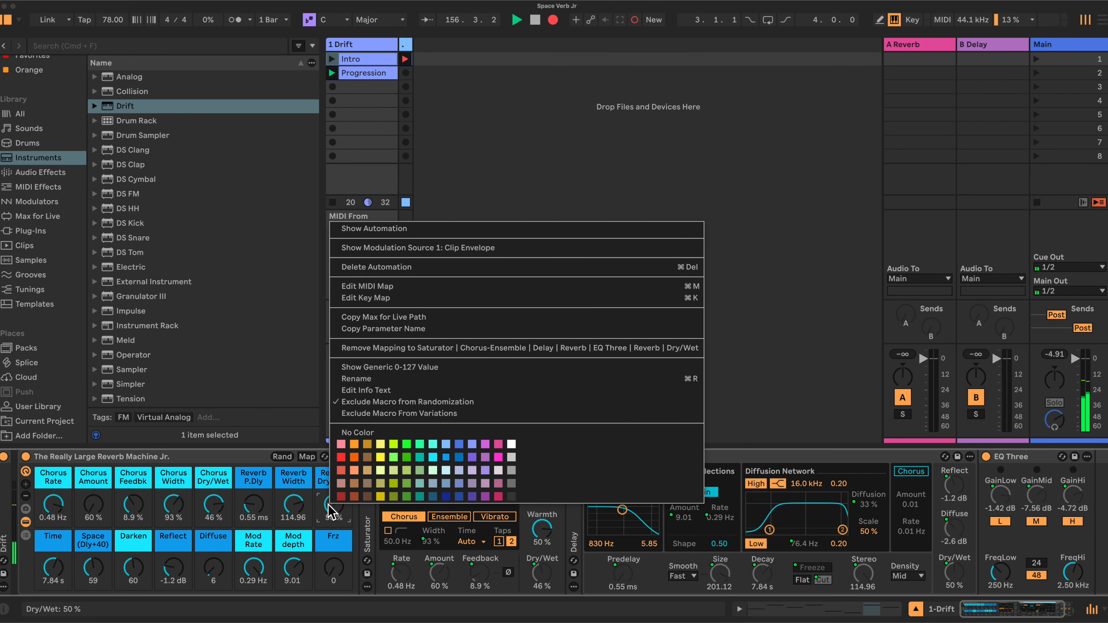
left_click(249, 464)
right_click(335, 575)
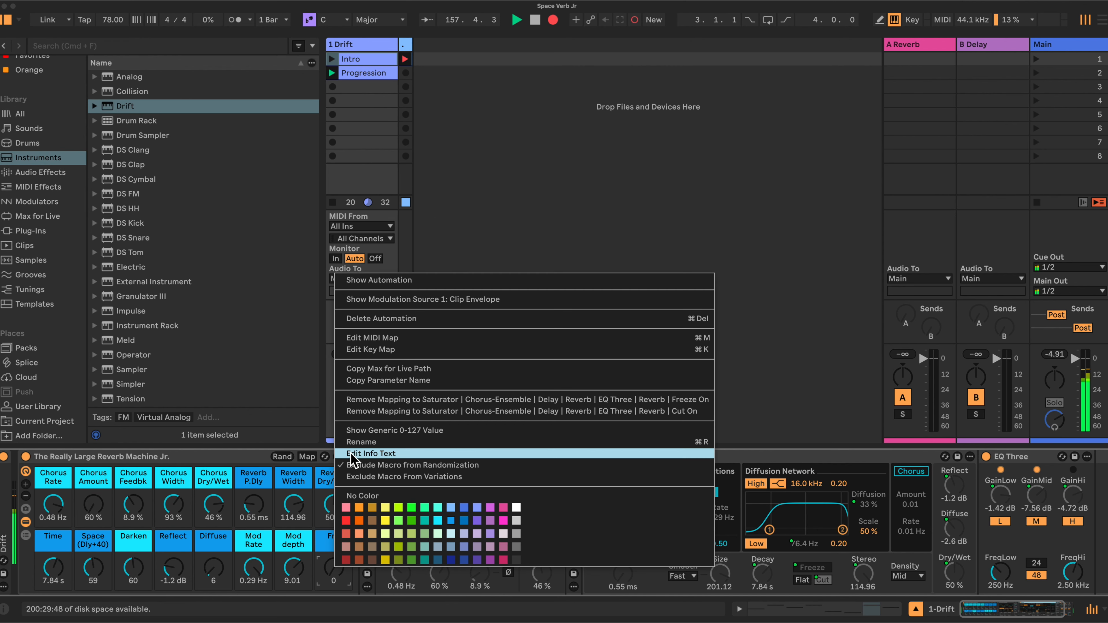
left_click(258, 461)
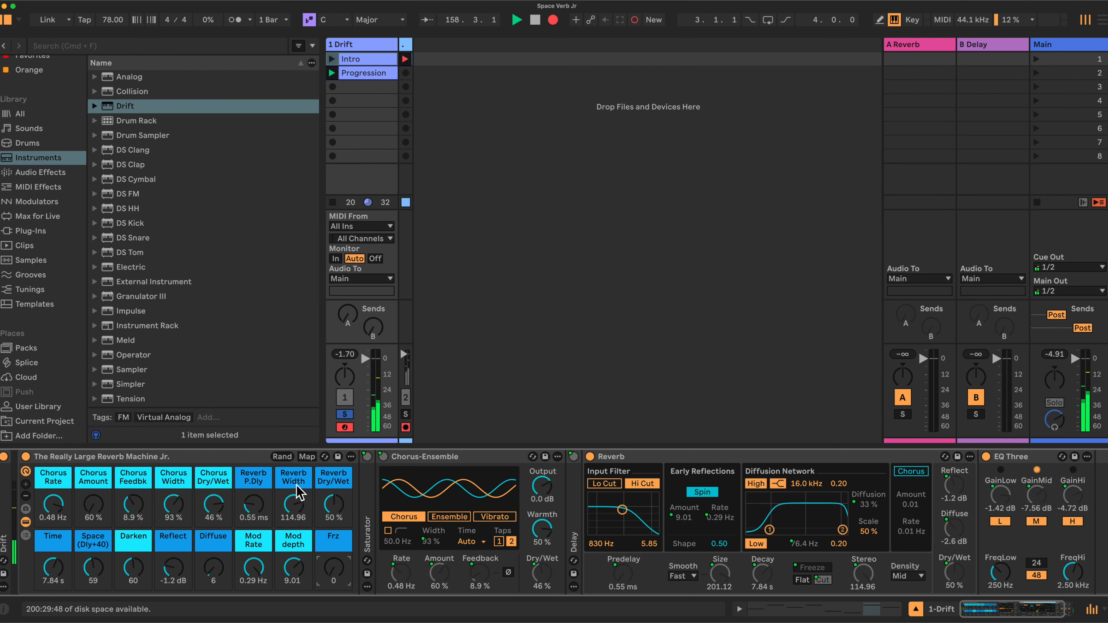
Step: Randomize the rack's macros and store the result as a new macro variation named Found One
left_click(282, 457)
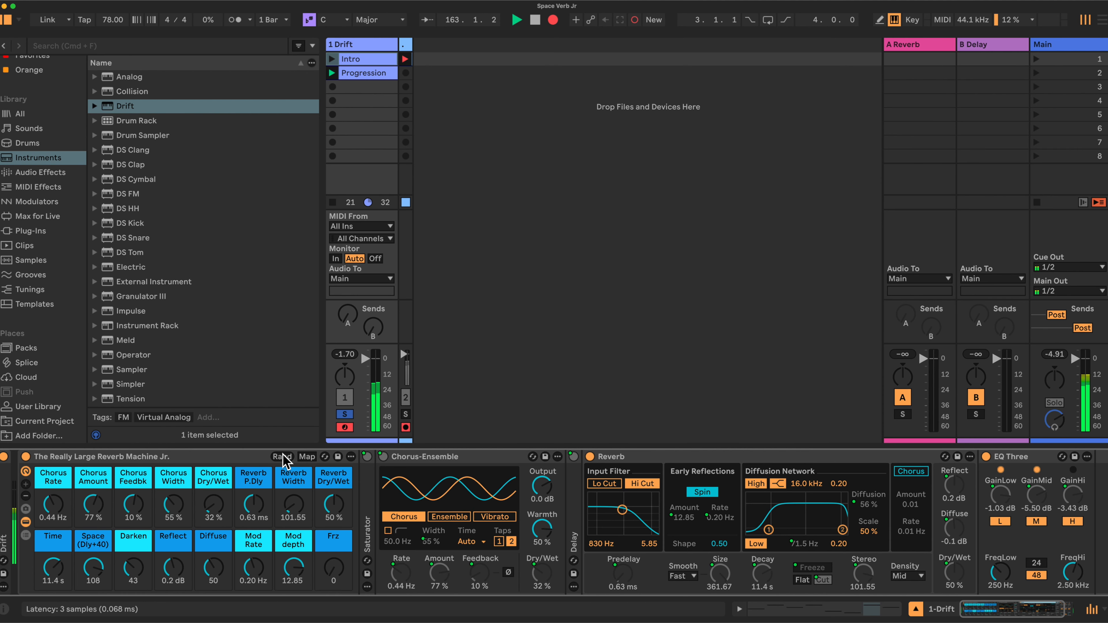
left_click(26, 509)
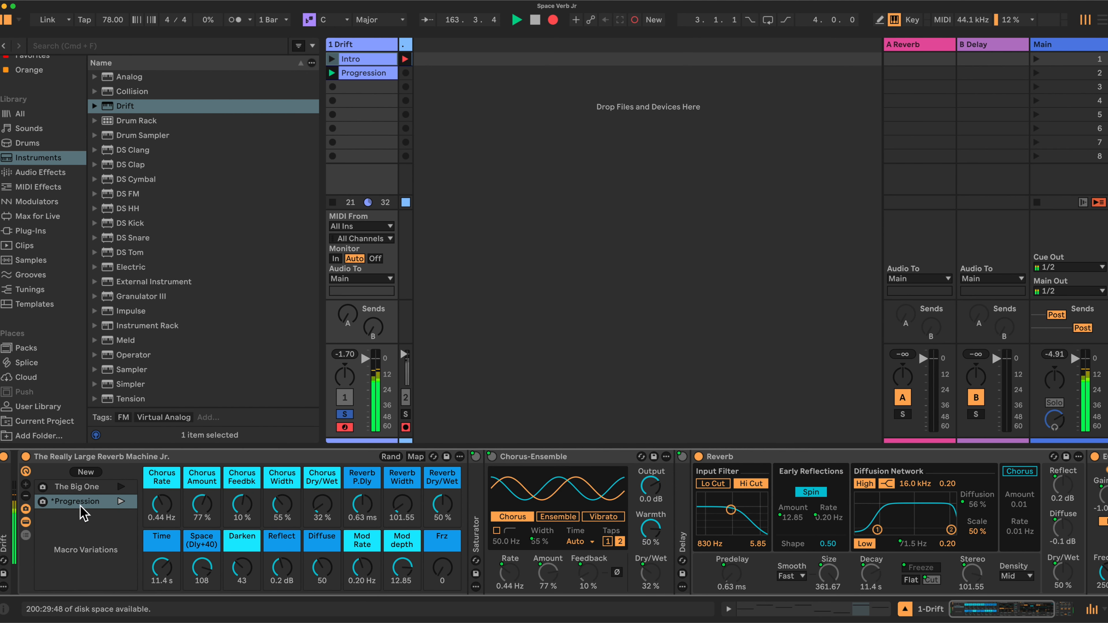
left_click(86, 472)
right_click(82, 524)
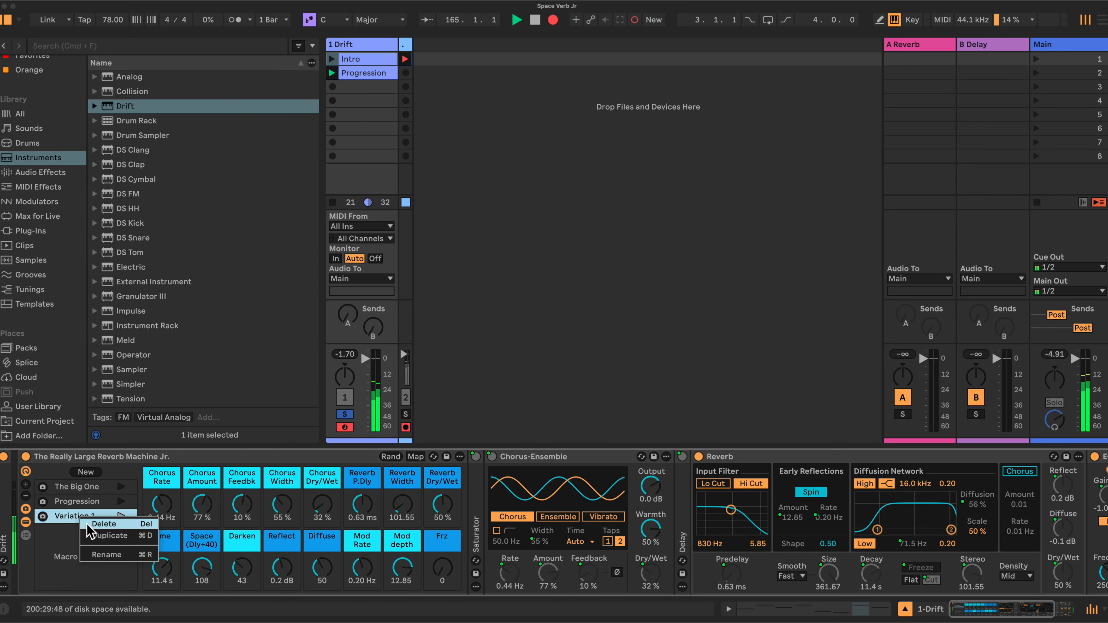
left_click(100, 561)
type("Found One")
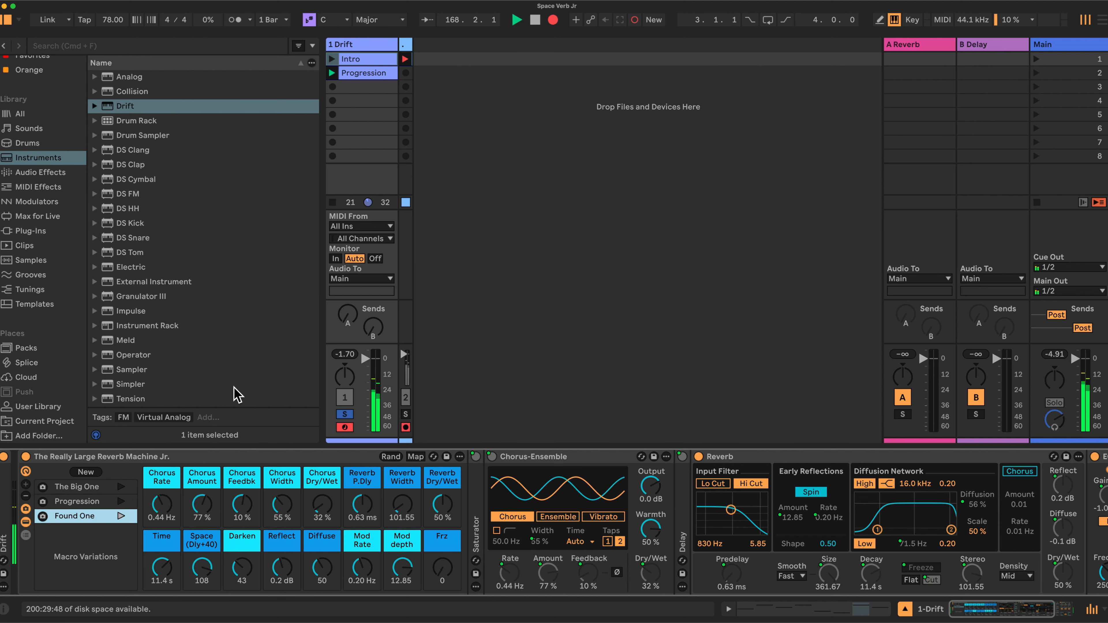
Step: Browse the User Library presets to the Audio Effect Rack folder under Audio Effects, and return to the Instruments category
left_click(38, 407)
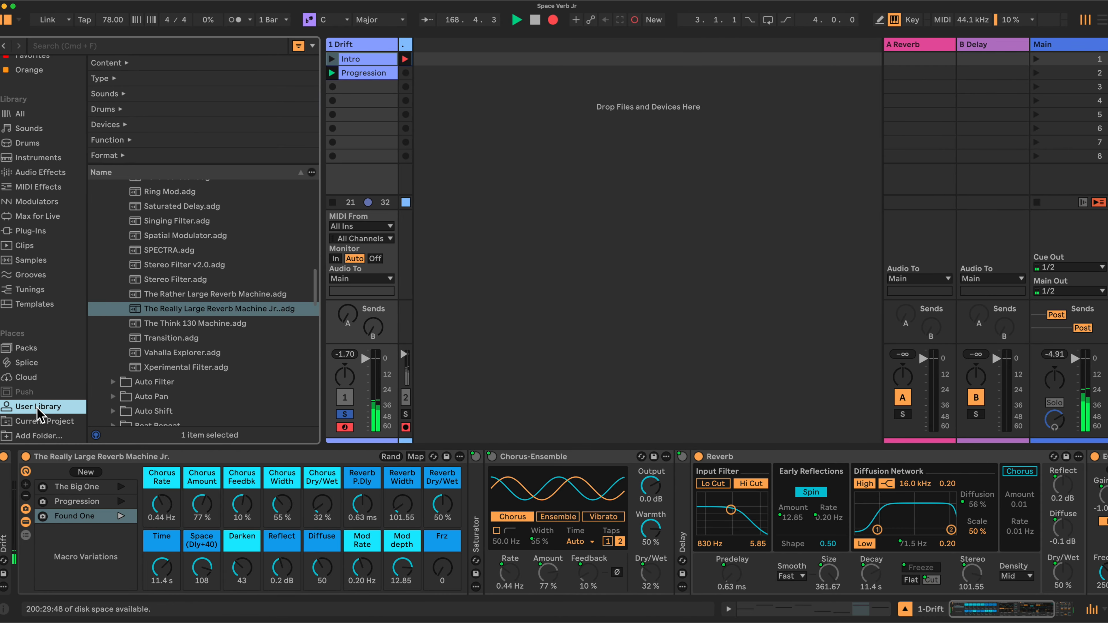
scroll(131, 297, "up", 4)
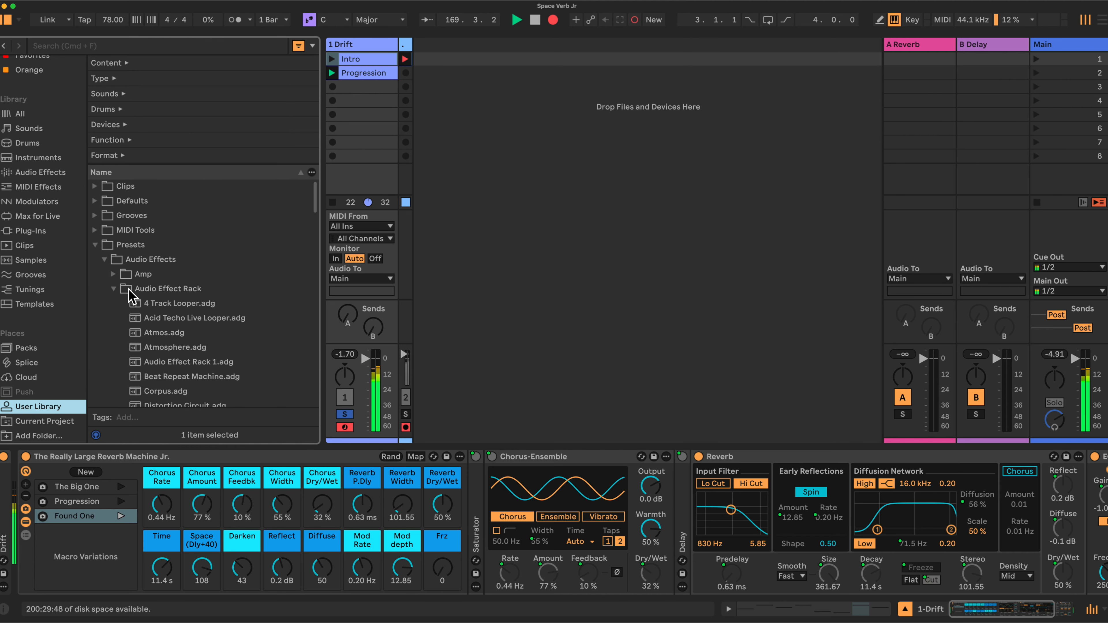
left_click(114, 288)
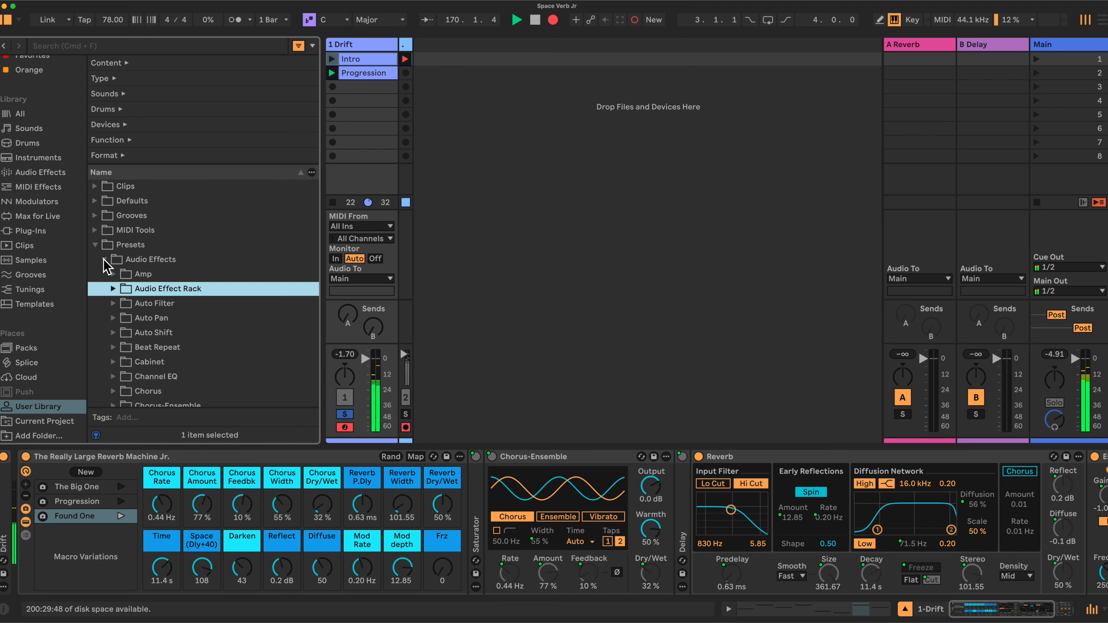
left_click(109, 245)
left_click(104, 259)
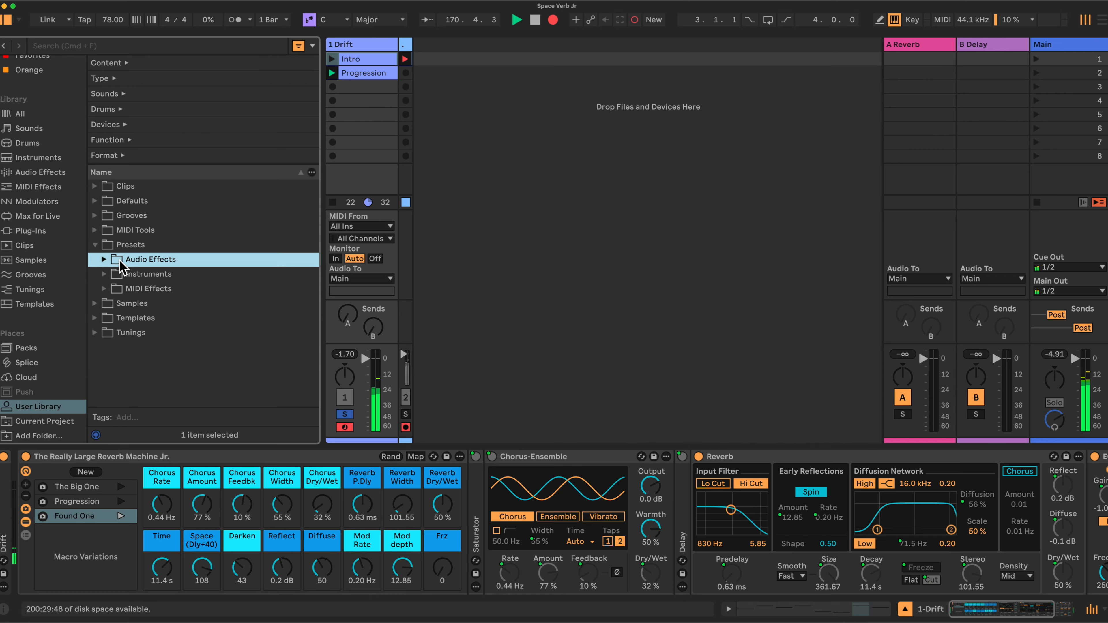
left_click(113, 245)
left_click(113, 259)
left_click(103, 260)
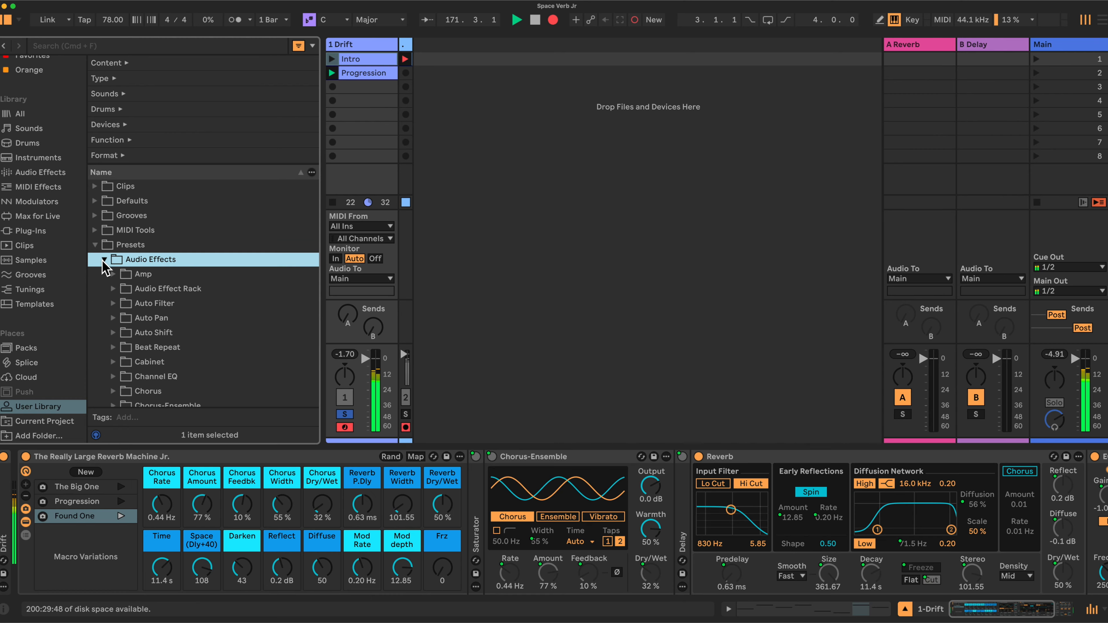
left_click(130, 289)
left_click(113, 289)
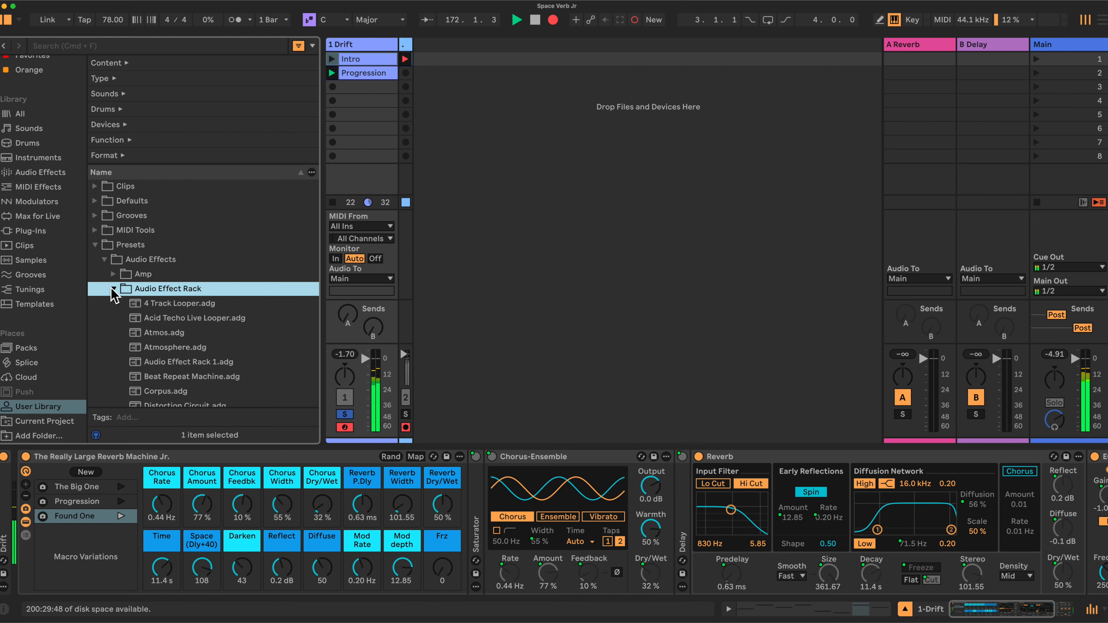
scroll(175, 363, "down", 2)
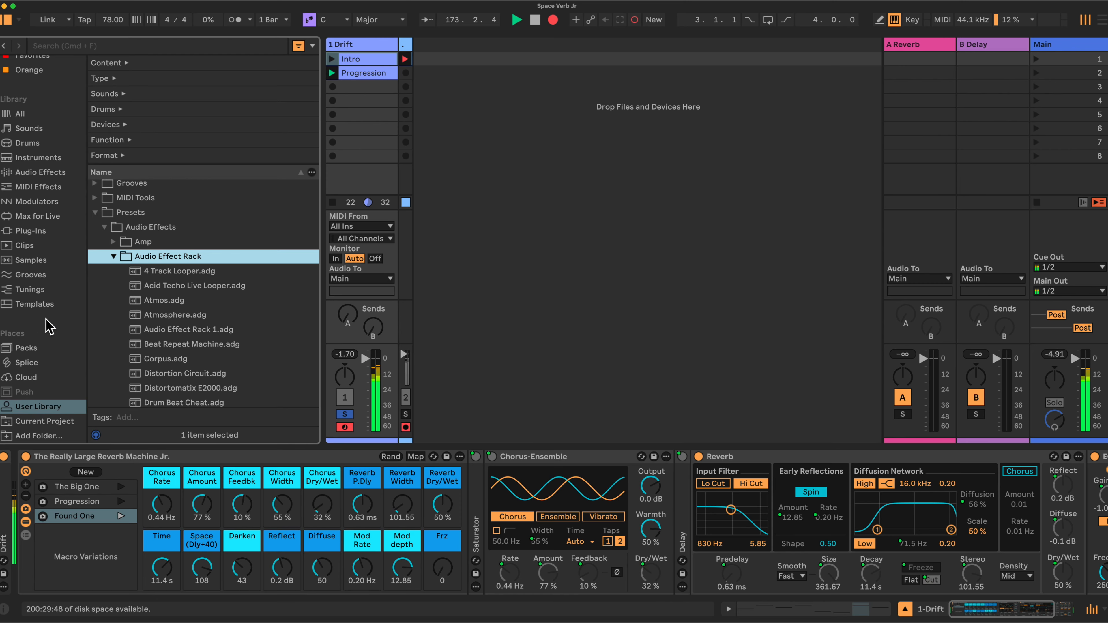
left_click(30, 158)
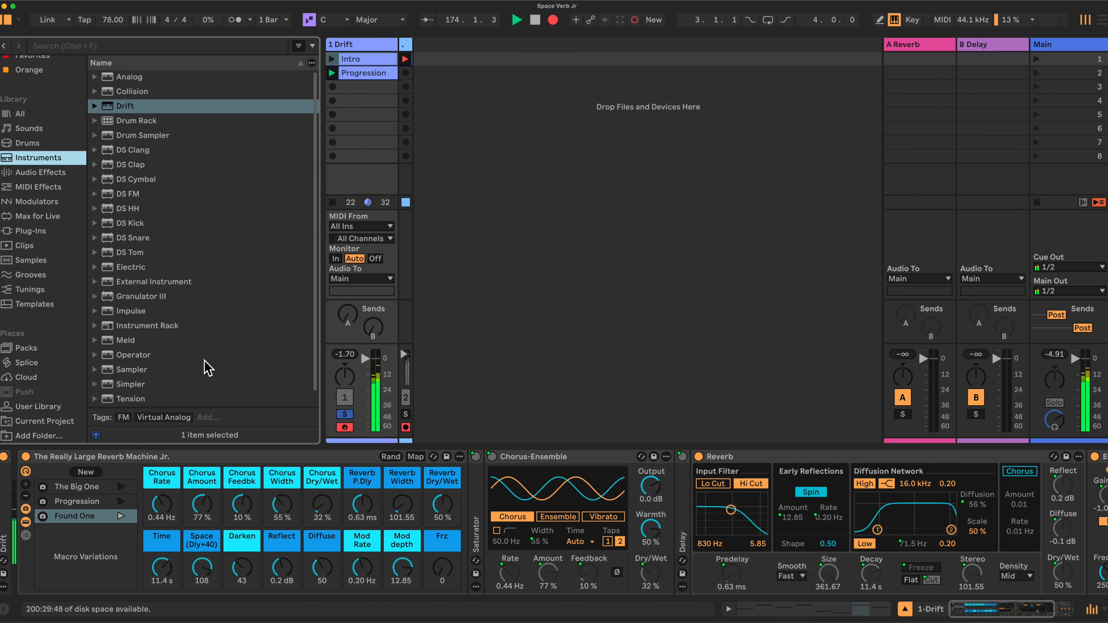
Step: View the Main track's effects, and examine the macro mappings of the reverb rack on the Drift track
left_click(1067, 51)
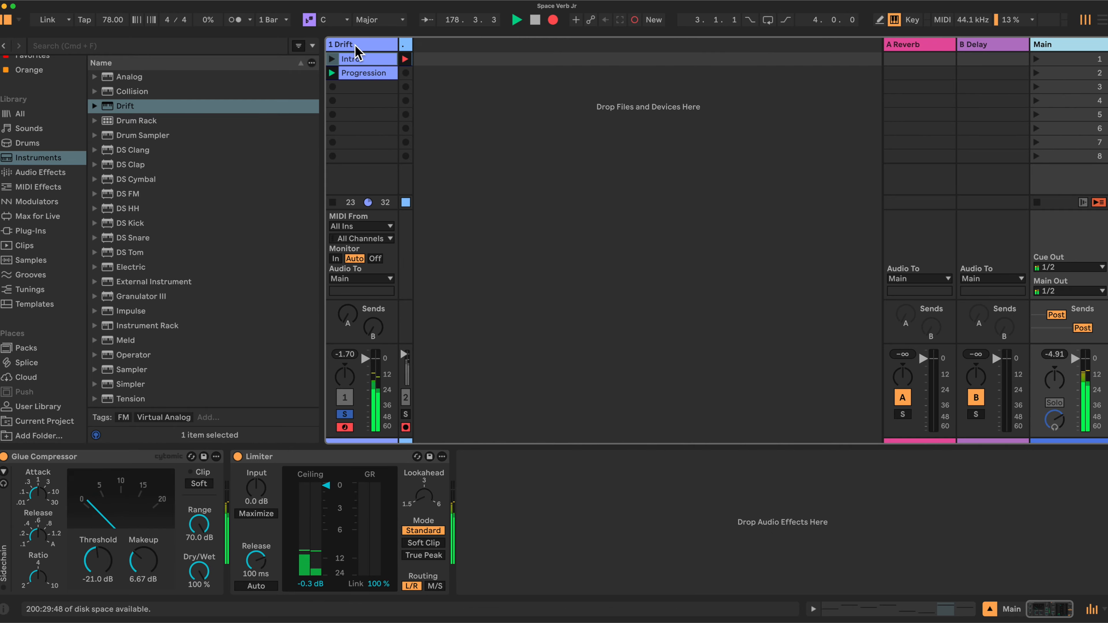
left_click(365, 48)
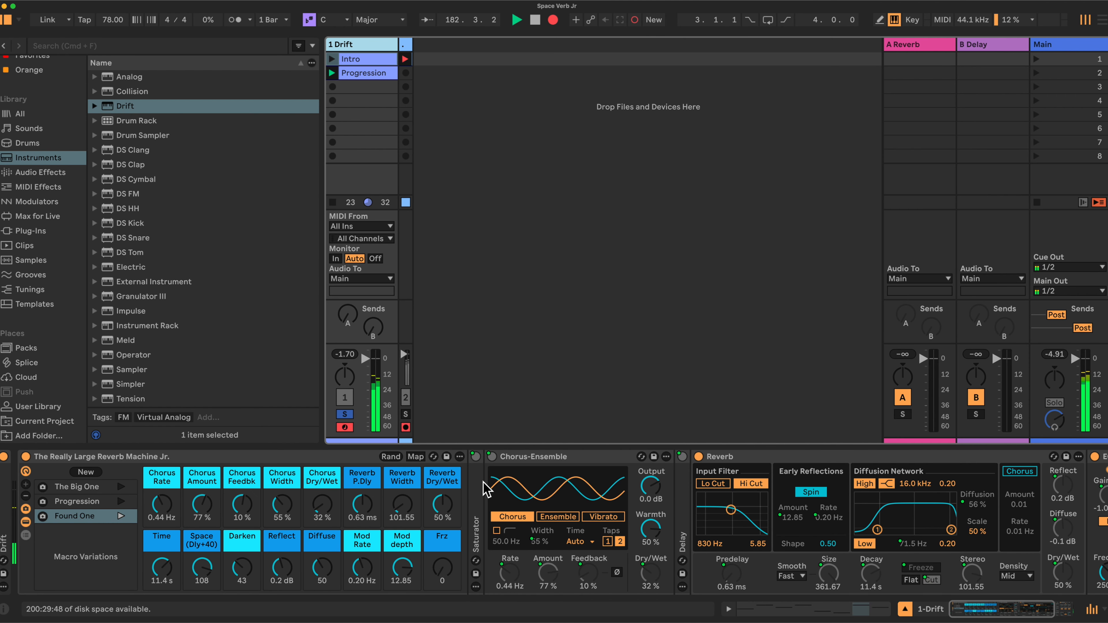
left_click(416, 457)
scroll(292, 89, "down", 2)
scroll(292, 89, "up", 2)
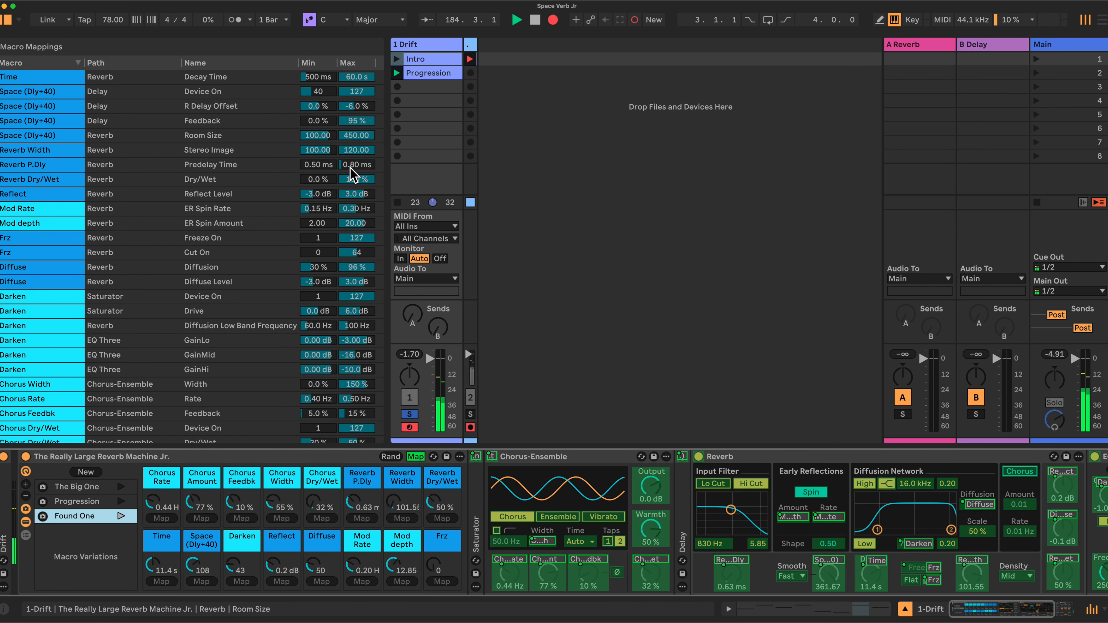
left_click(415, 458)
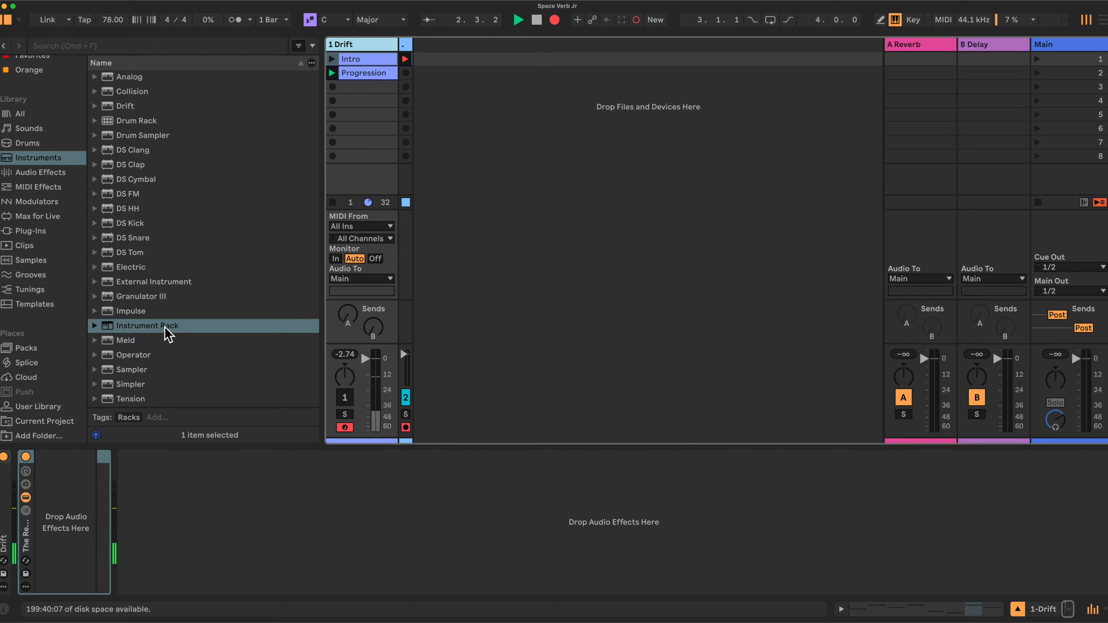
Step: Select Instrument Rack among the instruments and show the macro controls of the empty rack on the Drift track
left_click(34, 158)
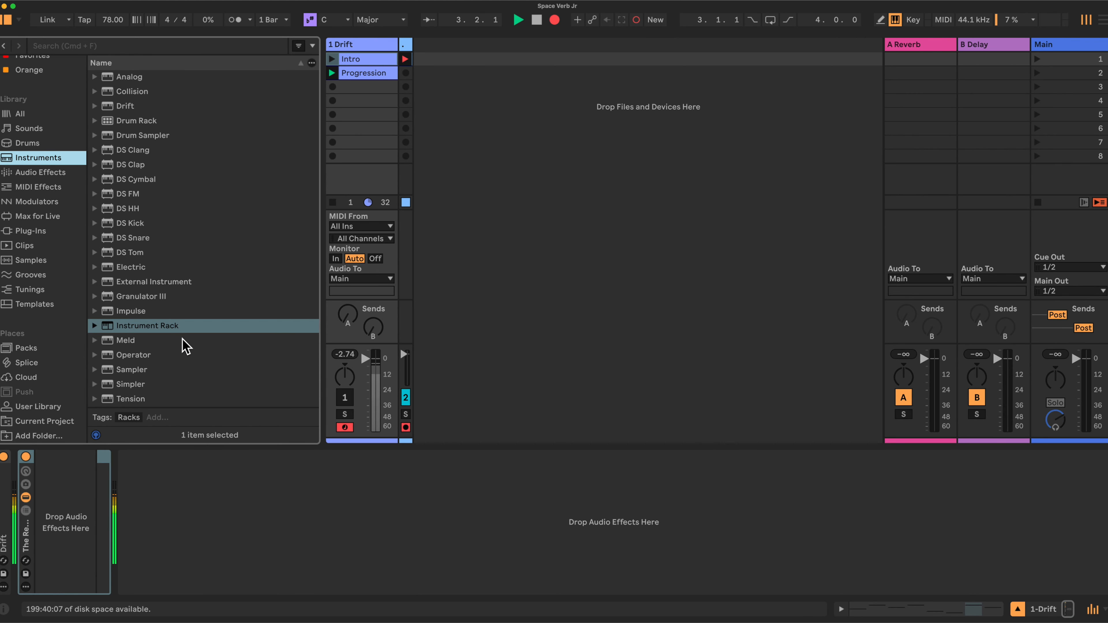
left_click(166, 330)
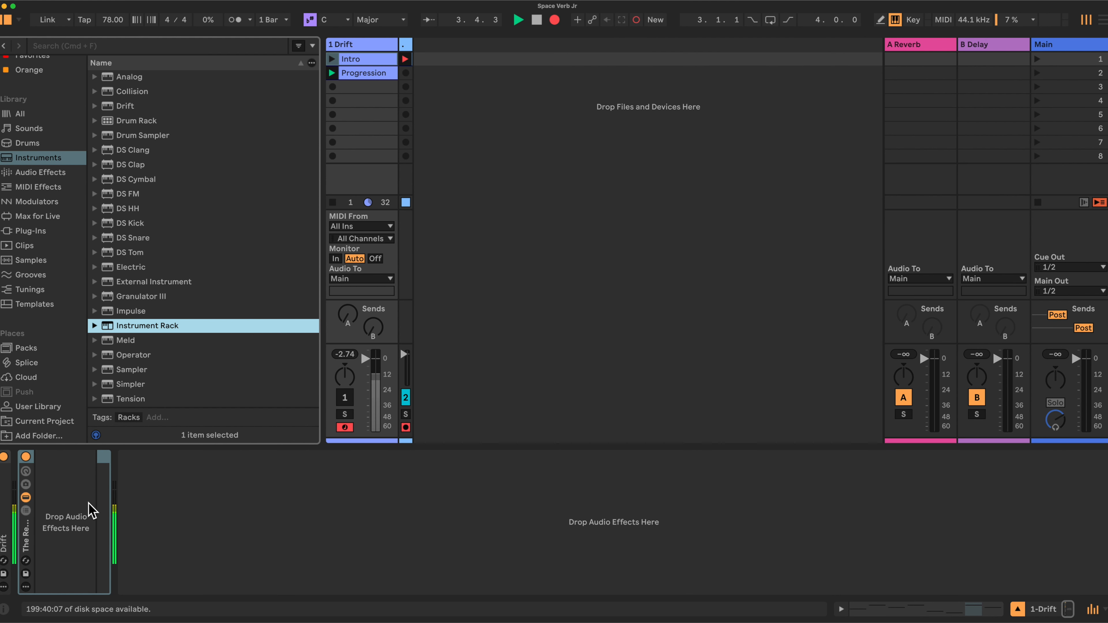
left_click(26, 471)
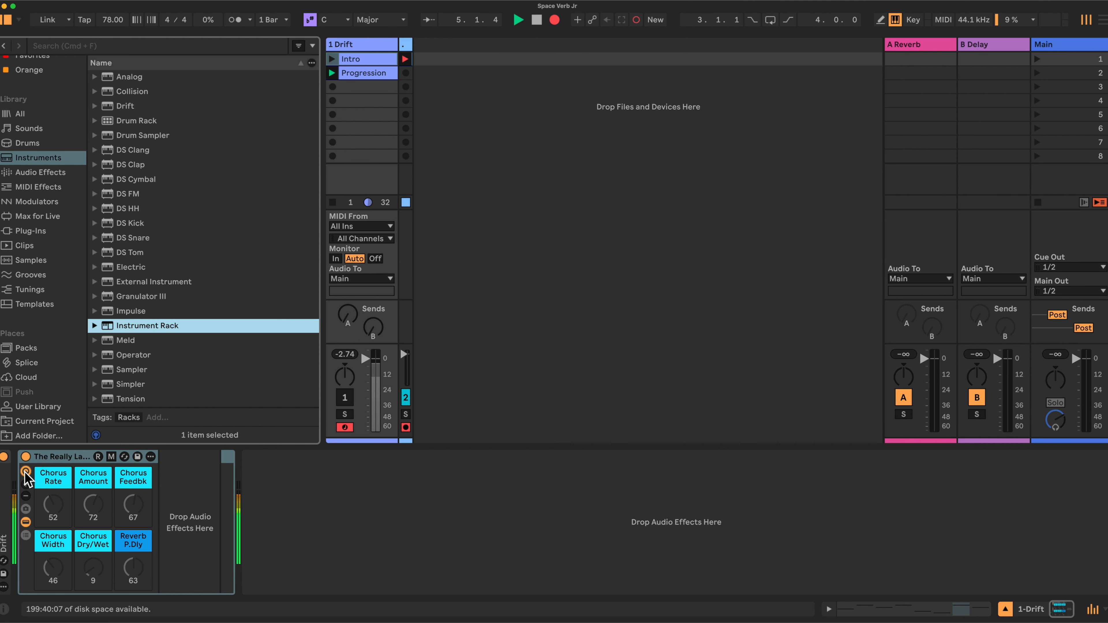
Step: Check the Chorus Rate macro's options and expand the empty rack to 16 visible macros
right_click(61, 483)
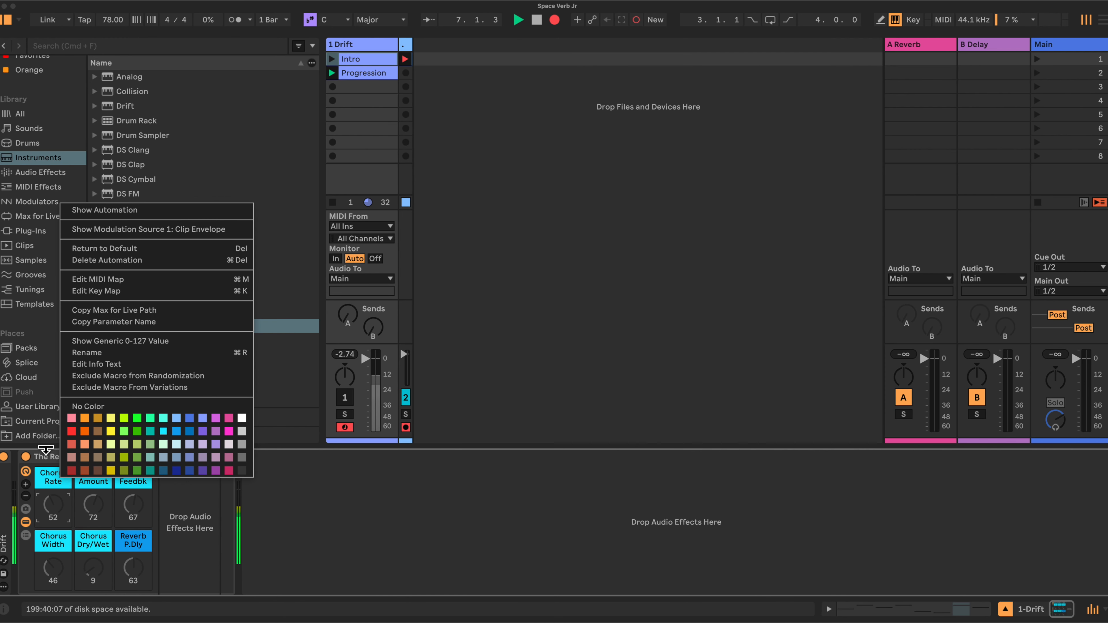
left_click(44, 455)
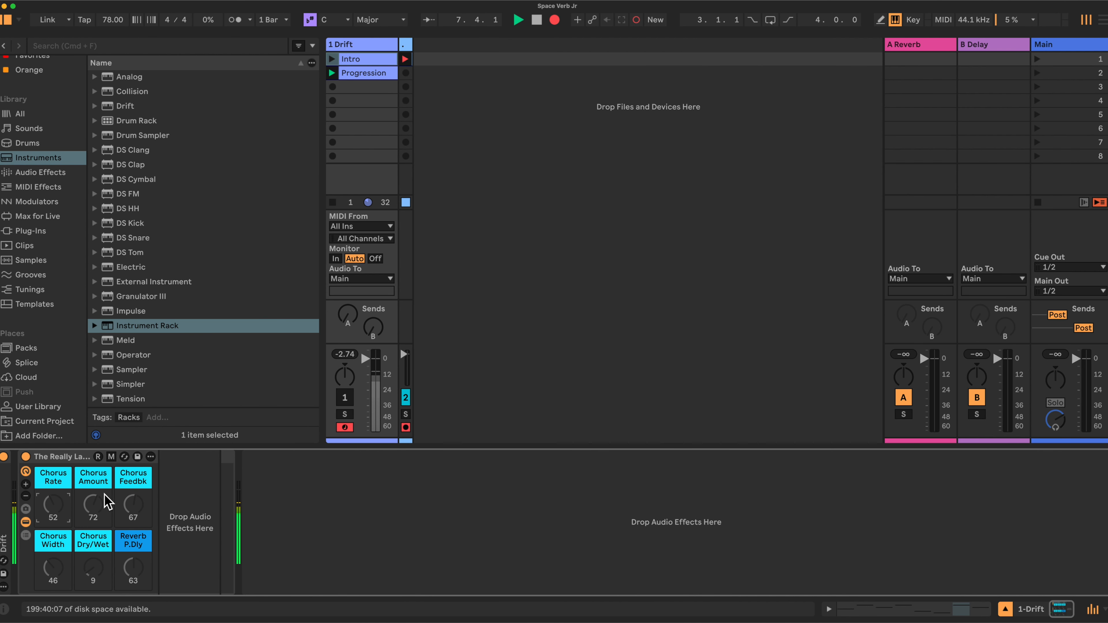
left_click(25, 485)
left_click(25, 484)
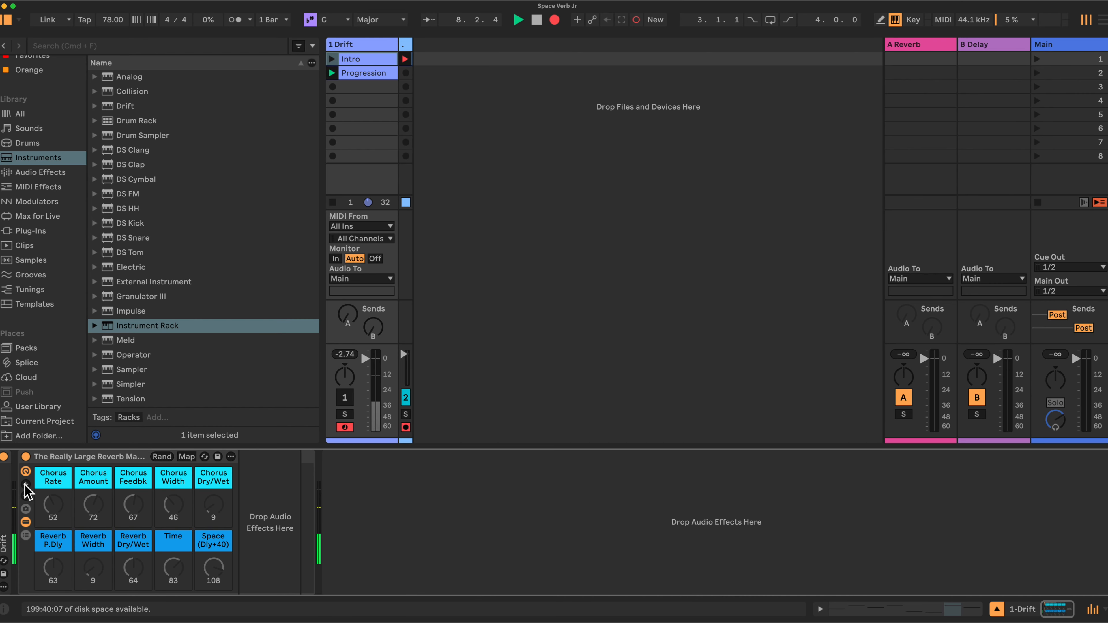
left_click(26, 484)
left_click(26, 484)
left_click(26, 485)
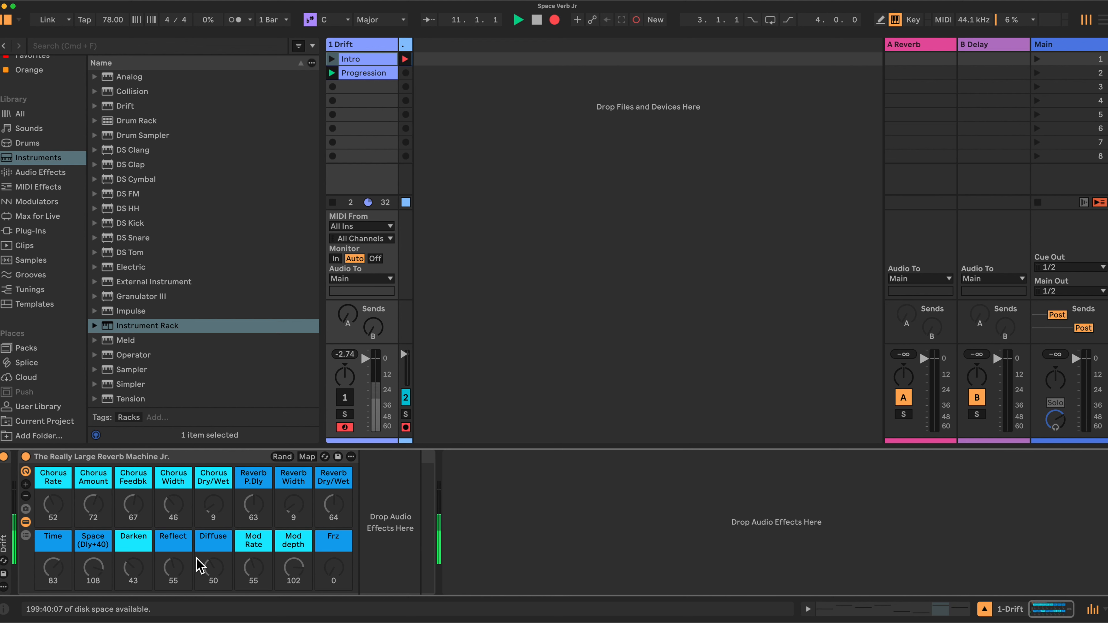
Step: Add a Saturator from the audio effects to the empty rack
left_click(38, 172)
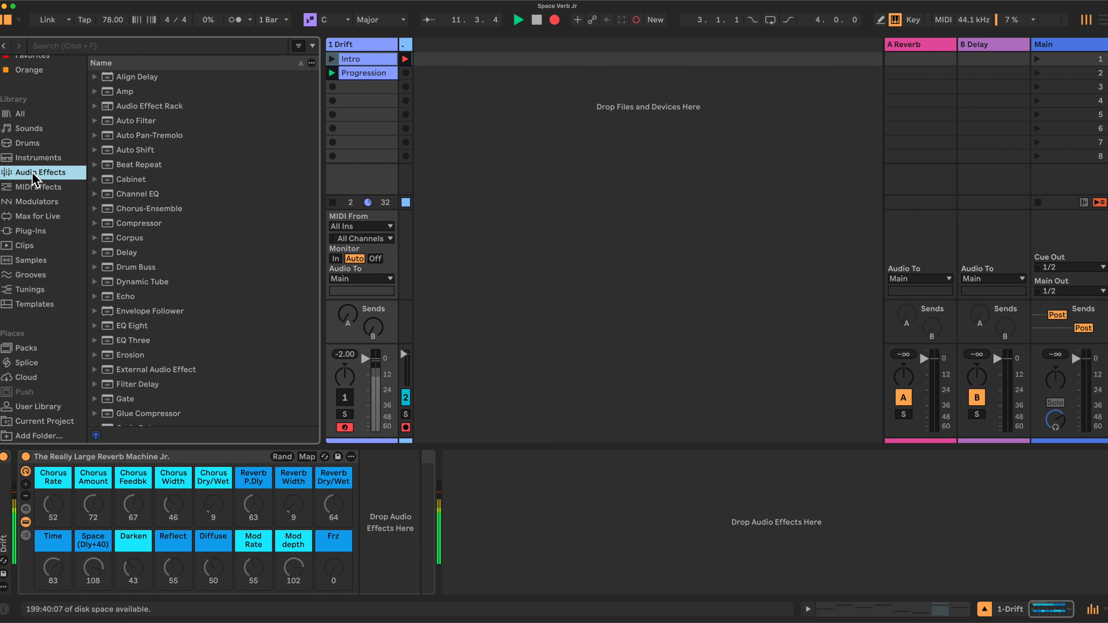
scroll(207, 325, "down", 5)
scroll(209, 327, "down", 5)
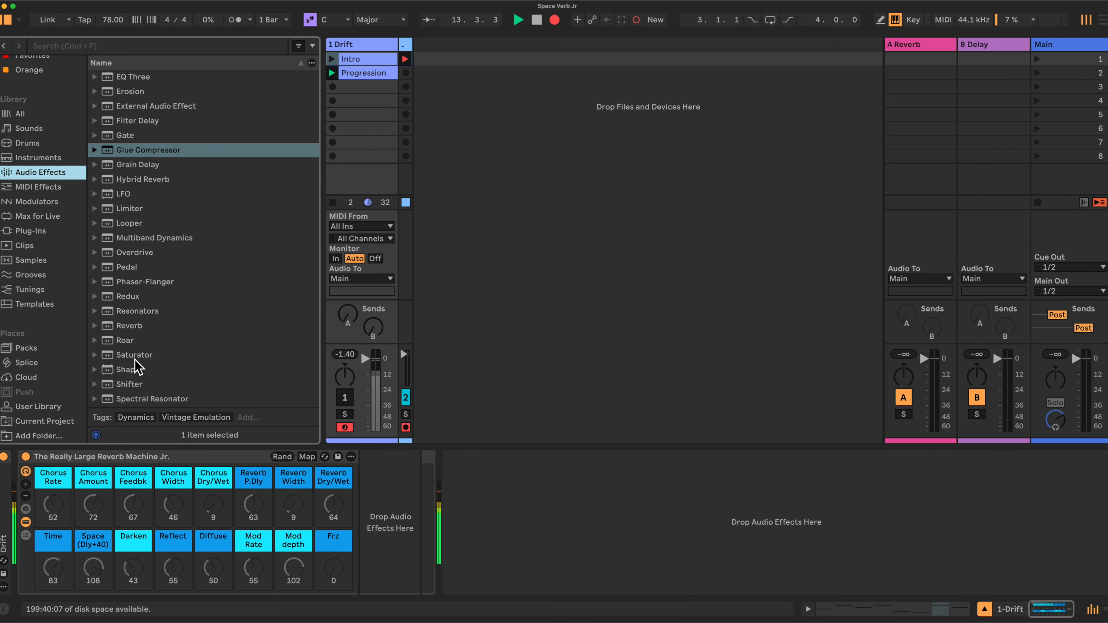
left_click_drag(131, 362, 378, 515)
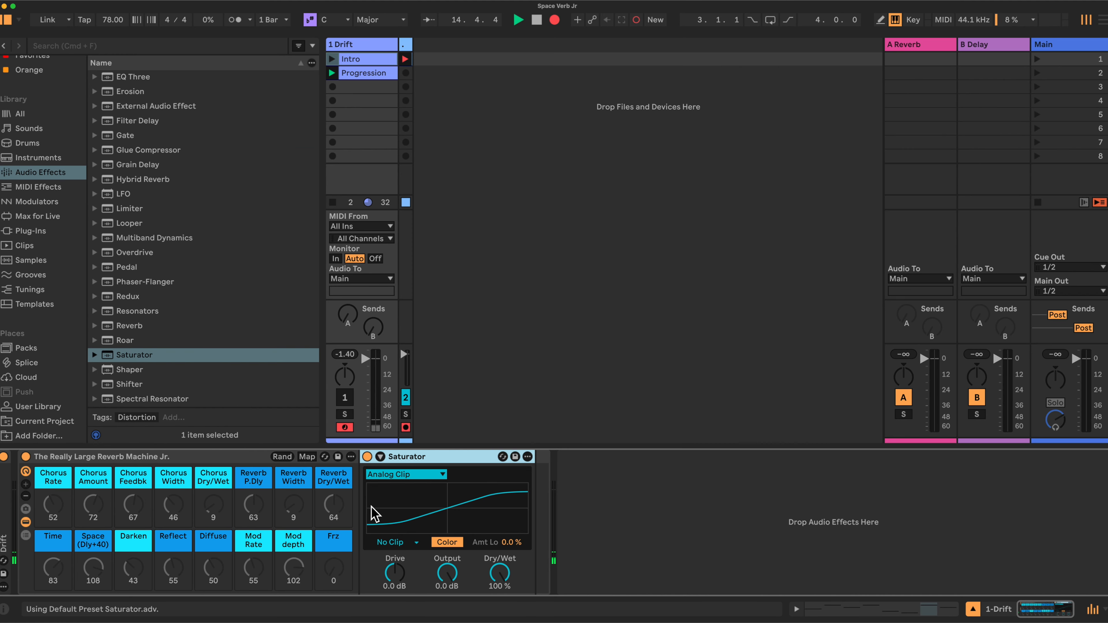
Step: Add a Chorus-Ensemble after the Saturator in the rack, followed by a Delay
scroll(187, 224, "up", 6)
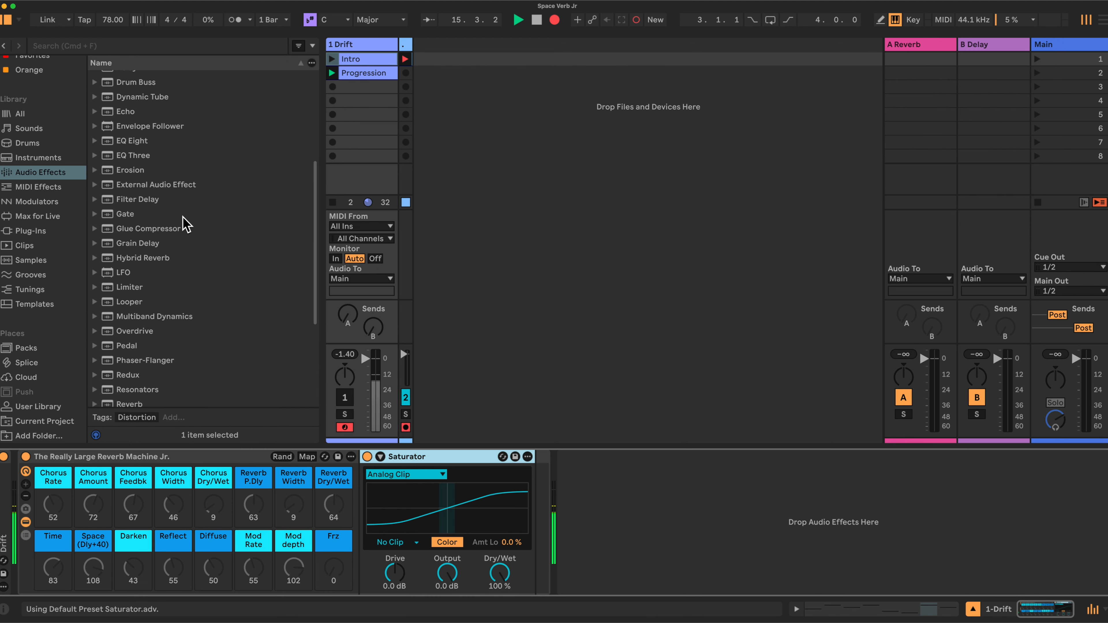
scroll(184, 218, "up", 1)
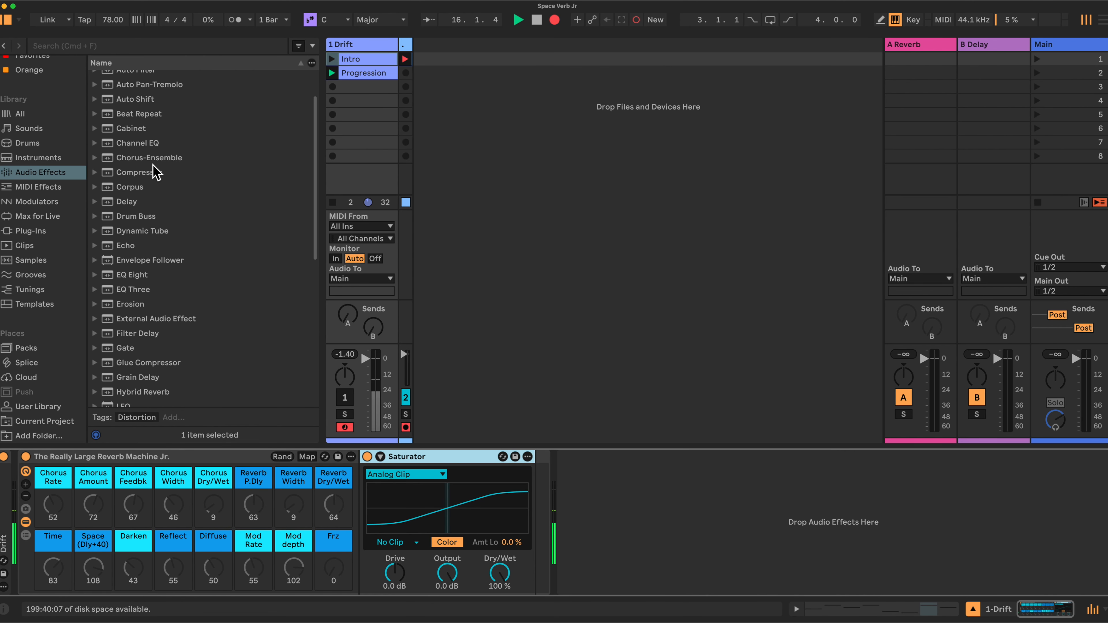
left_click_drag(146, 158, 530, 485)
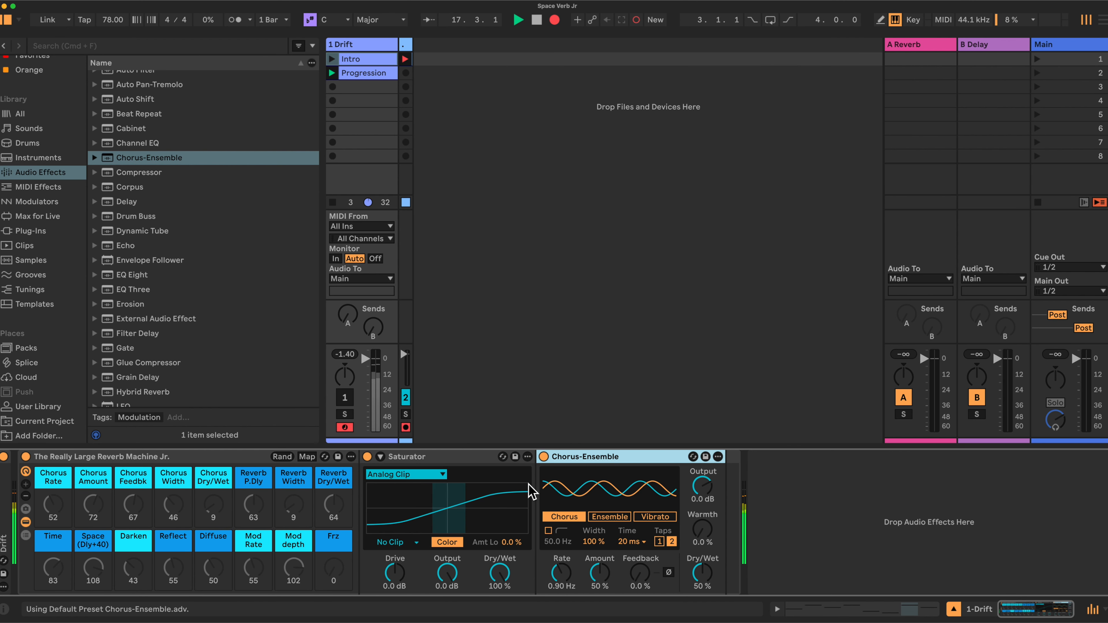
left_click_drag(127, 202, 730, 518)
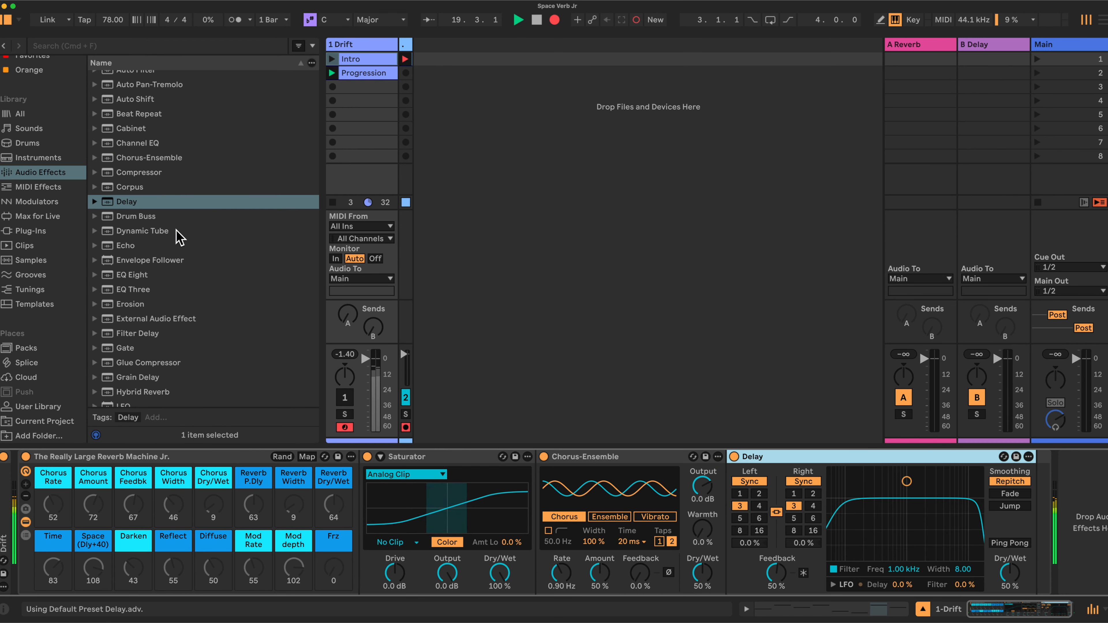
Step: Add a Reverb after the Delay and an EQ Three at the end of the rack's chain
scroll(186, 279, "down", 7)
left_click_drag(127, 238, 1042, 502)
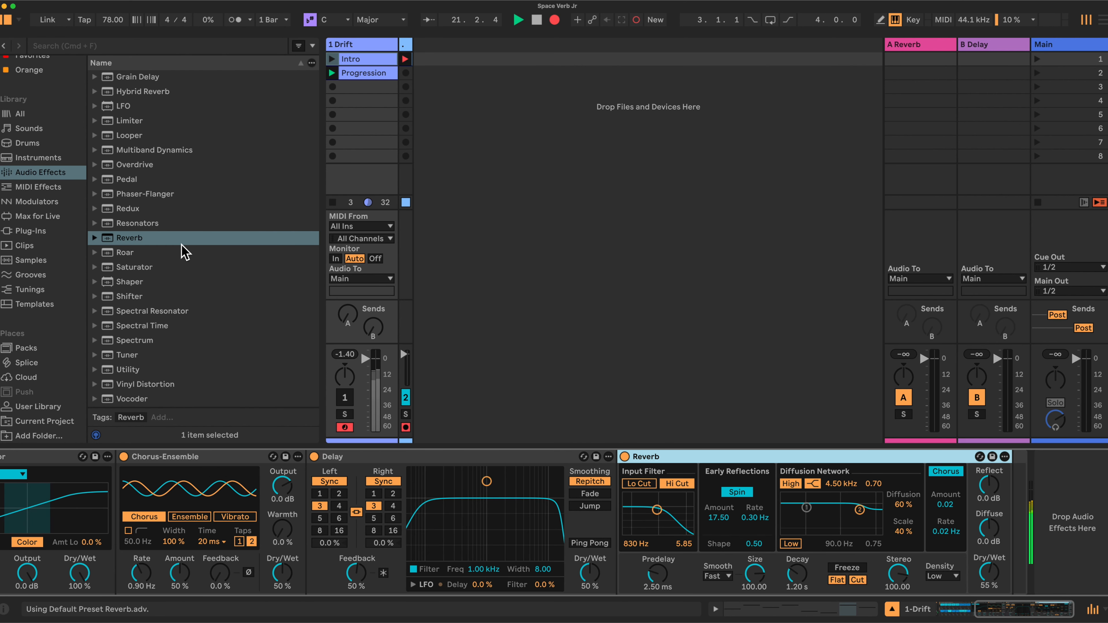
scroll(260, 236, "up", 4)
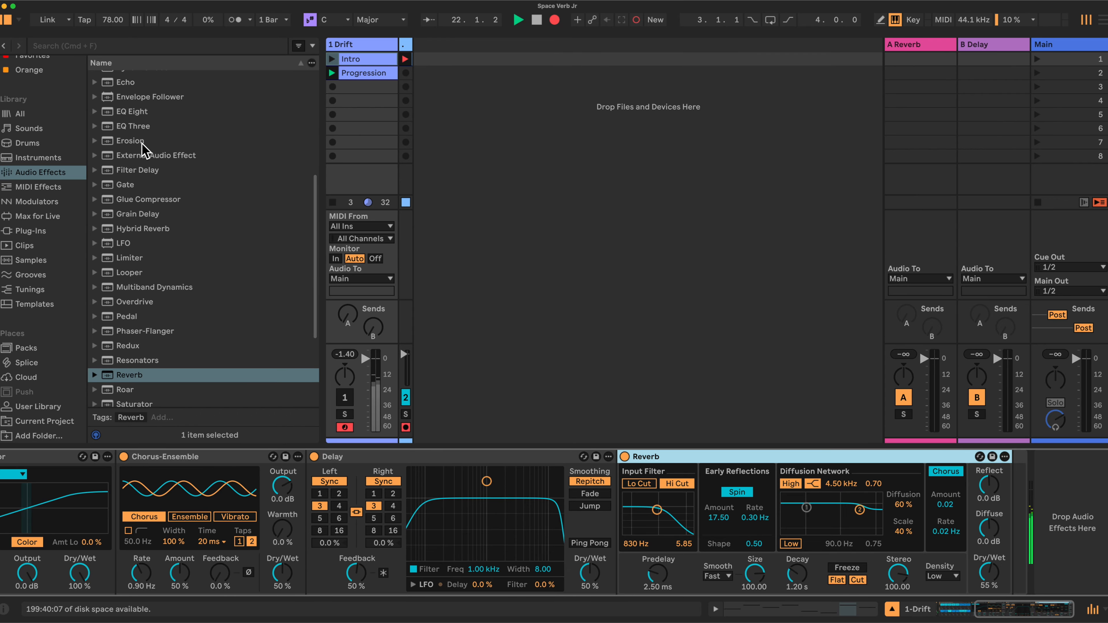
left_click_drag(133, 124, 1015, 530)
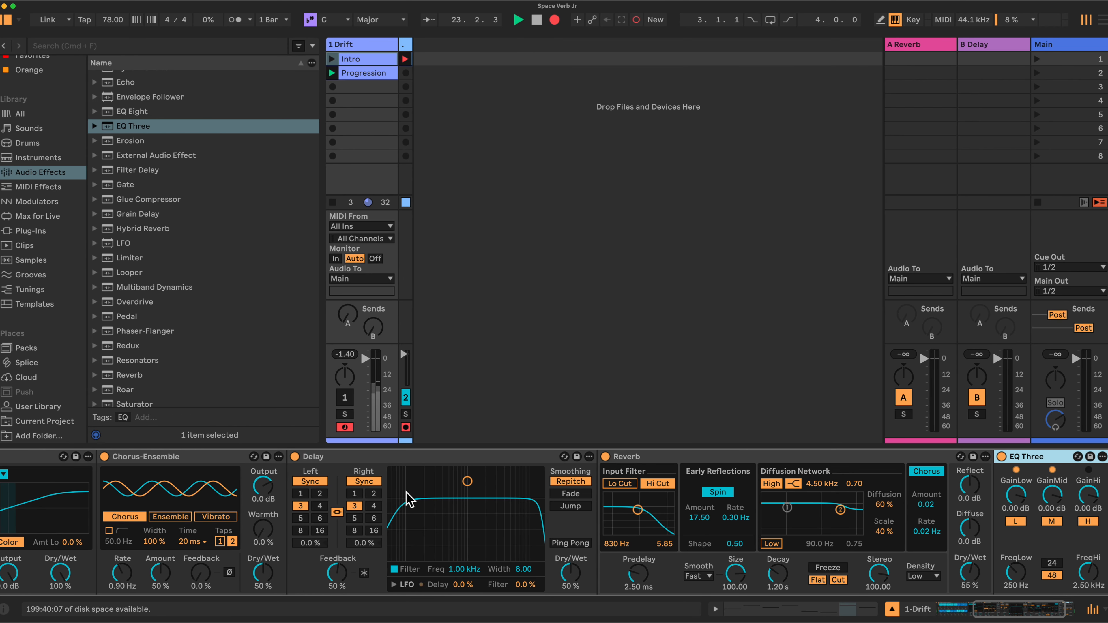
Step: Collapse the Saturator and set the Chorus-Ensemble's Warmth to 50% and its Time to Auto
scroll(411, 500, "left", 10)
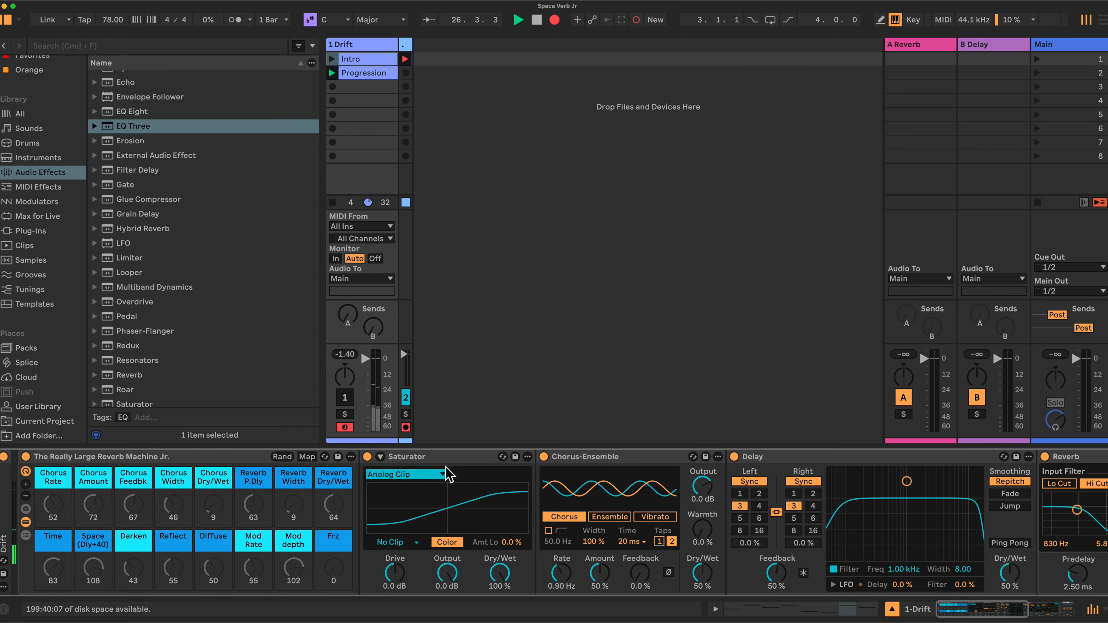
double_click(431, 456)
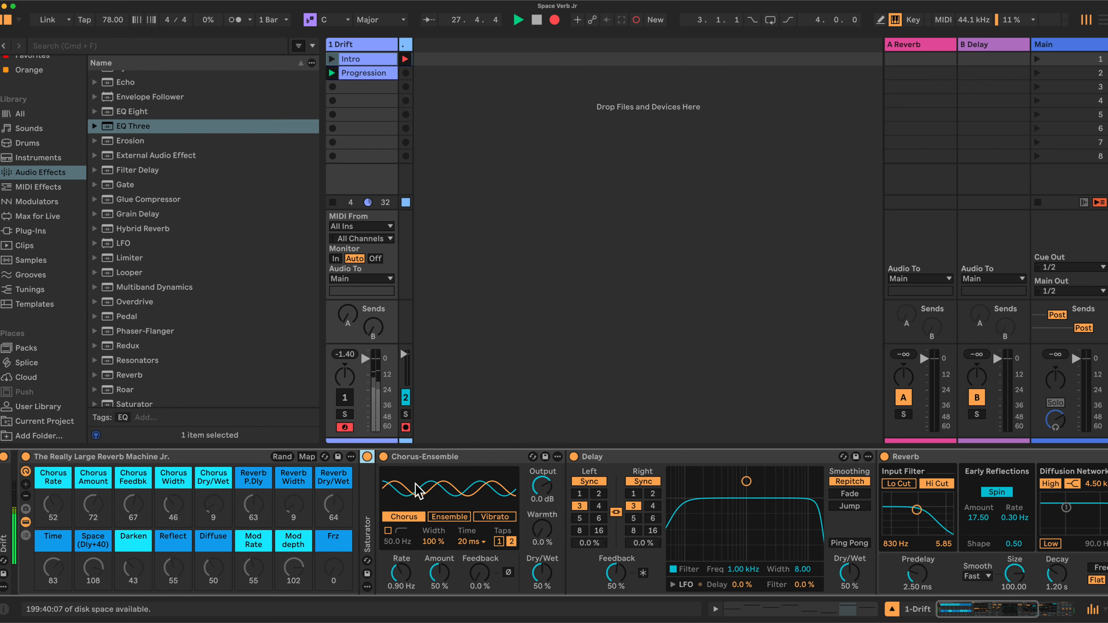
left_click(541, 543)
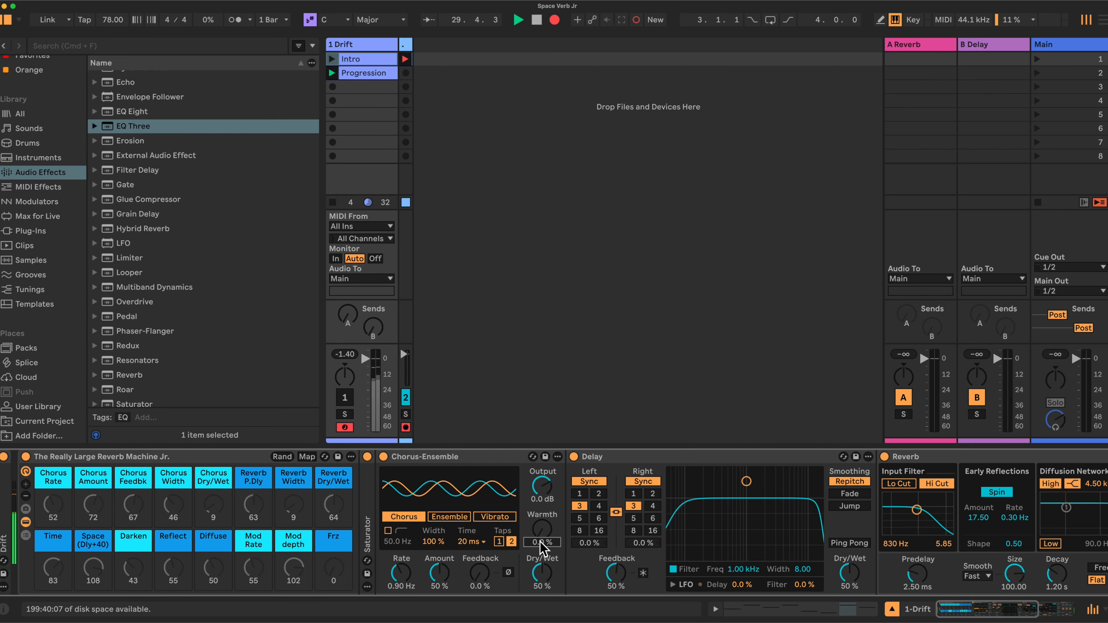
type("50")
key("Return")
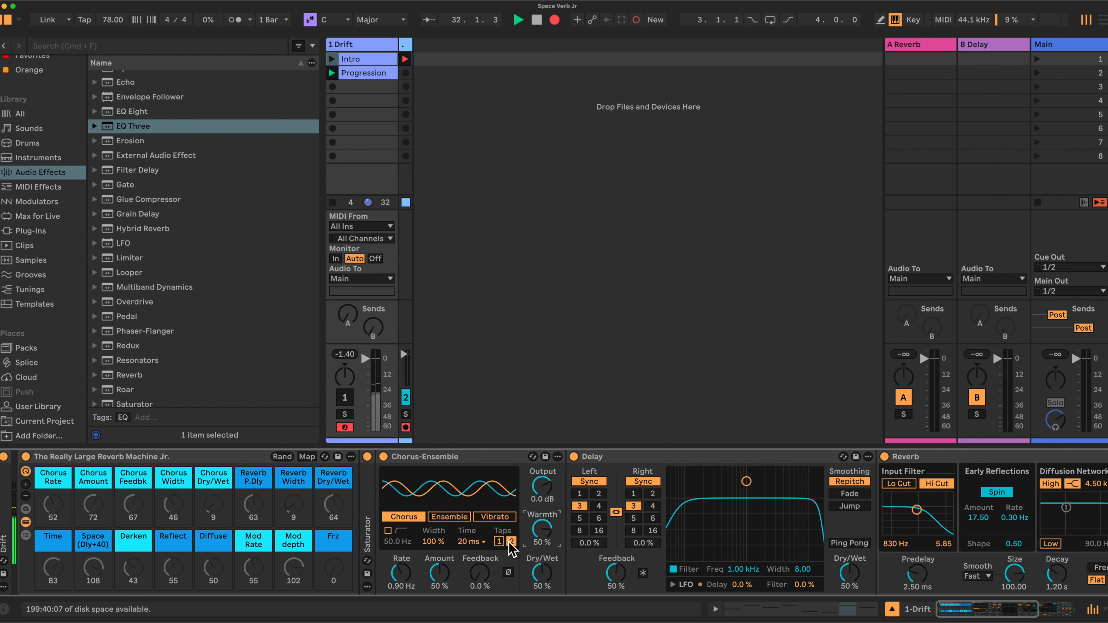
left_click(483, 543)
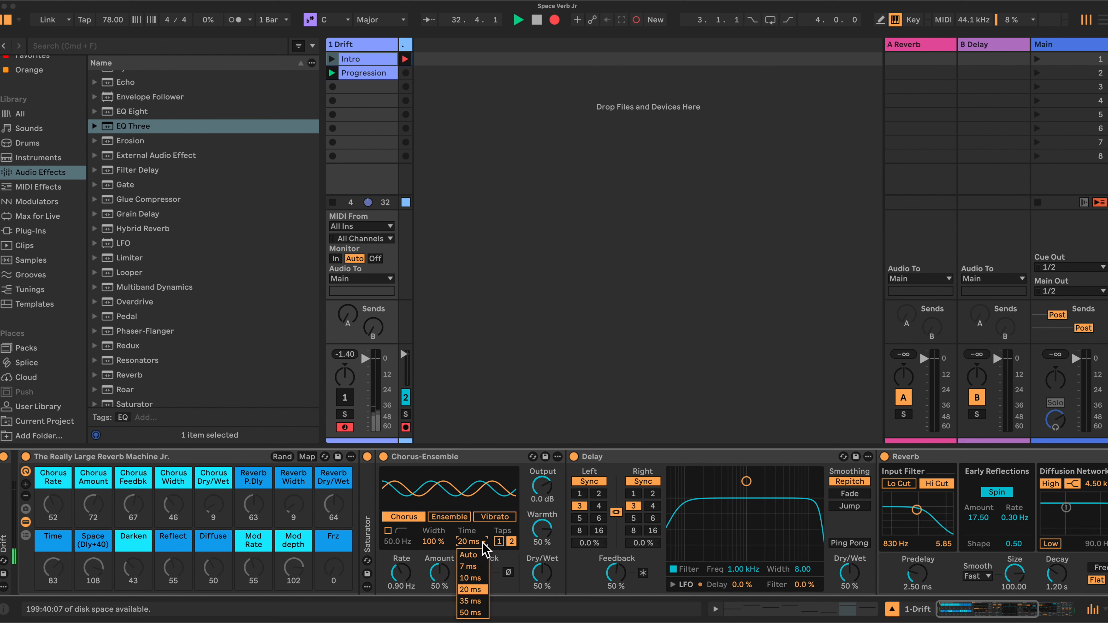
left_click(472, 555)
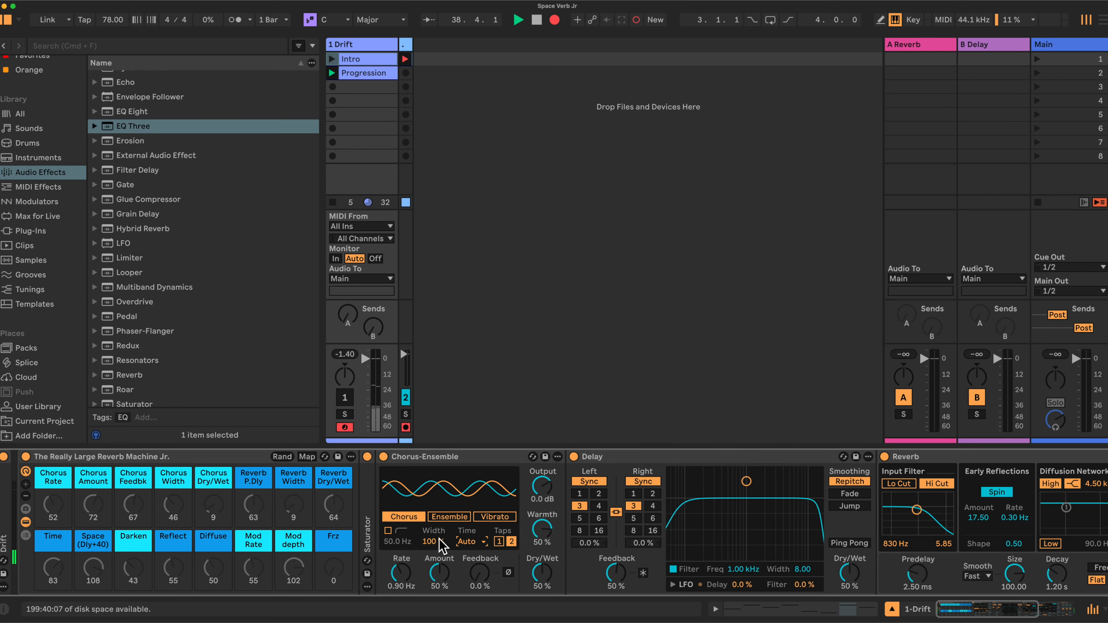
Step: Collapse the Chorus-Ensemble and set both the left and right synced times of the Delay to 2
double_click(444, 461)
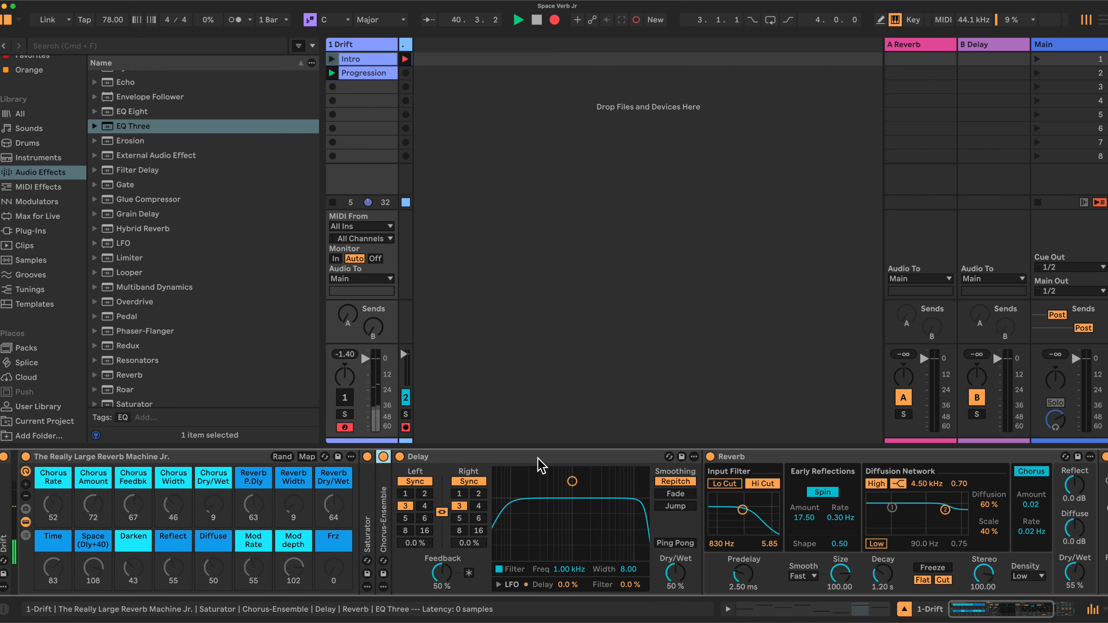
left_click(424, 494)
left_click(478, 494)
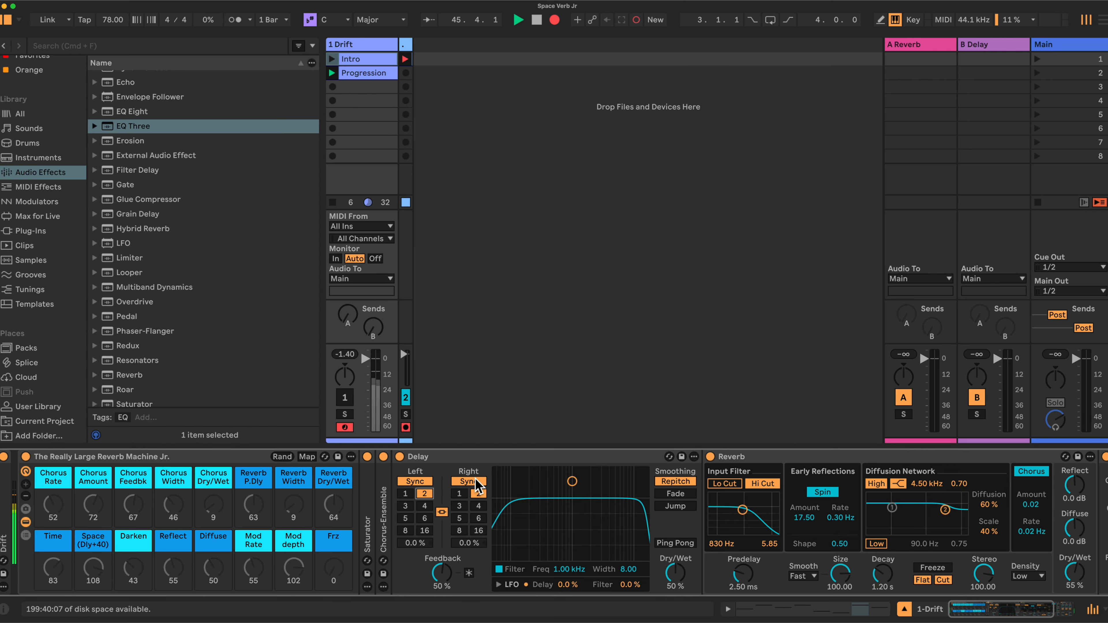
Step: Collapse the Delay; in the Reverb, disable Chorus, enable the Low filter, and set the High filter to 16.0 kHz and 0.20 and Scale to 50%
double_click(479, 457)
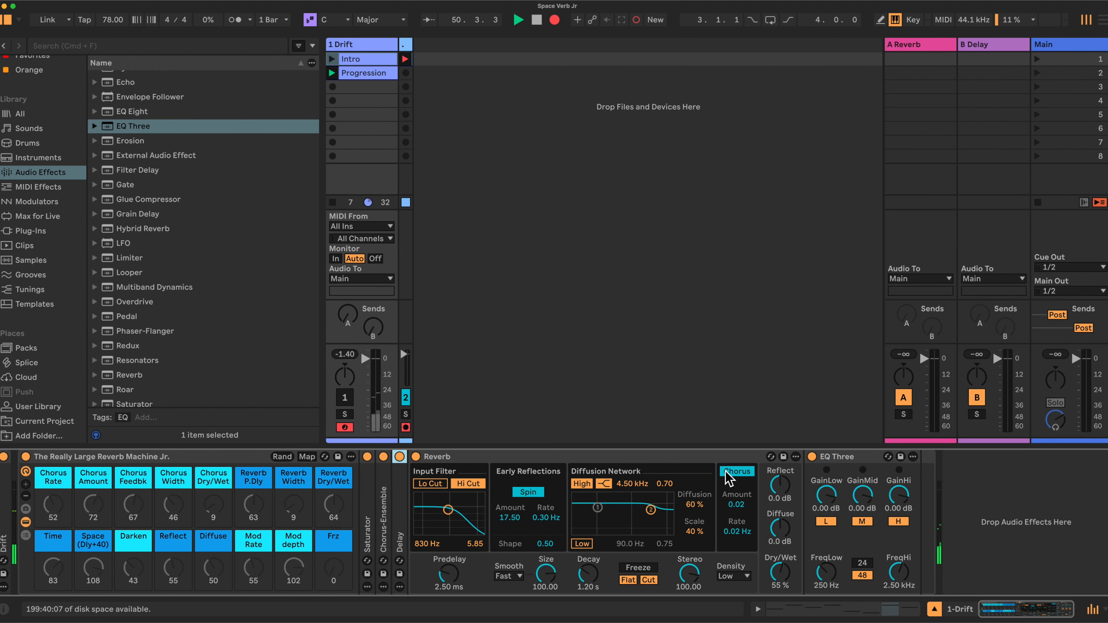
left_click(742, 476)
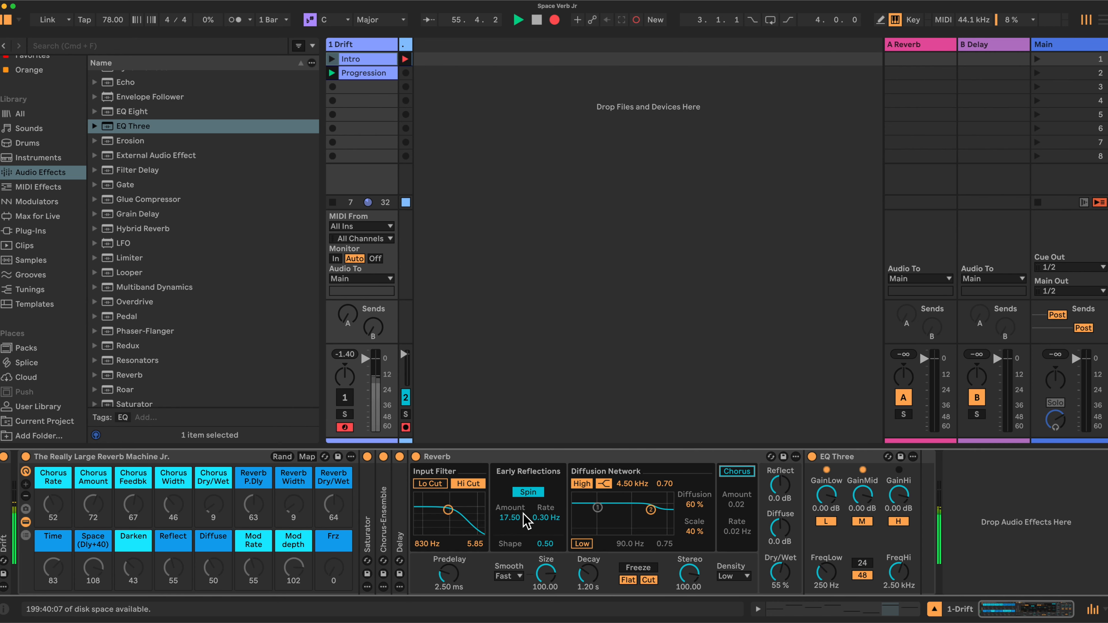
left_click(583, 544)
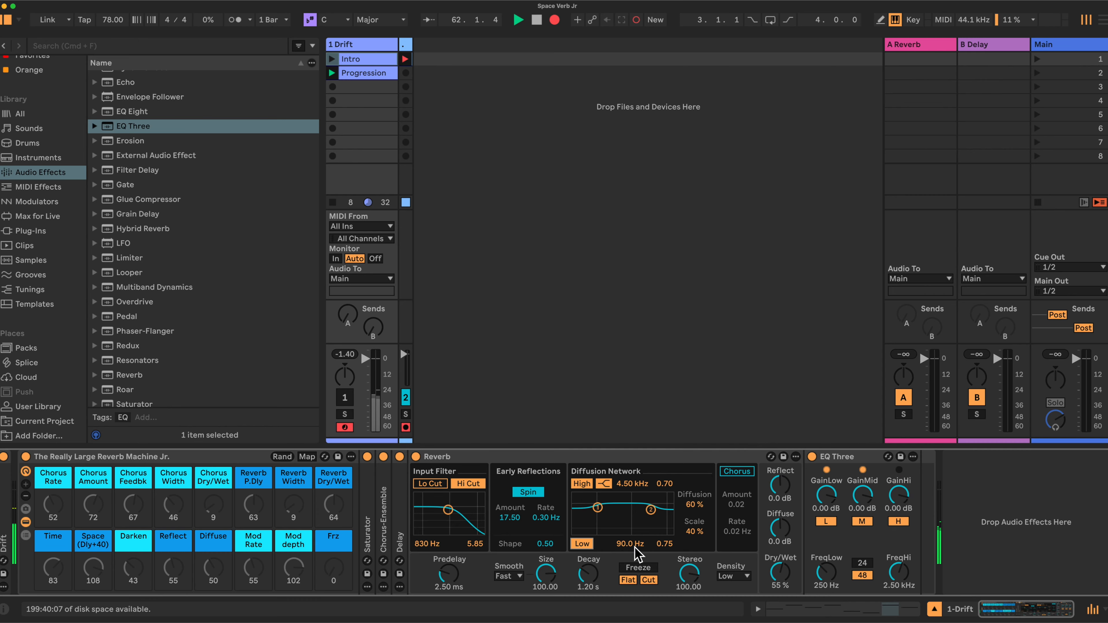
left_click_drag(633, 483, 633, 479)
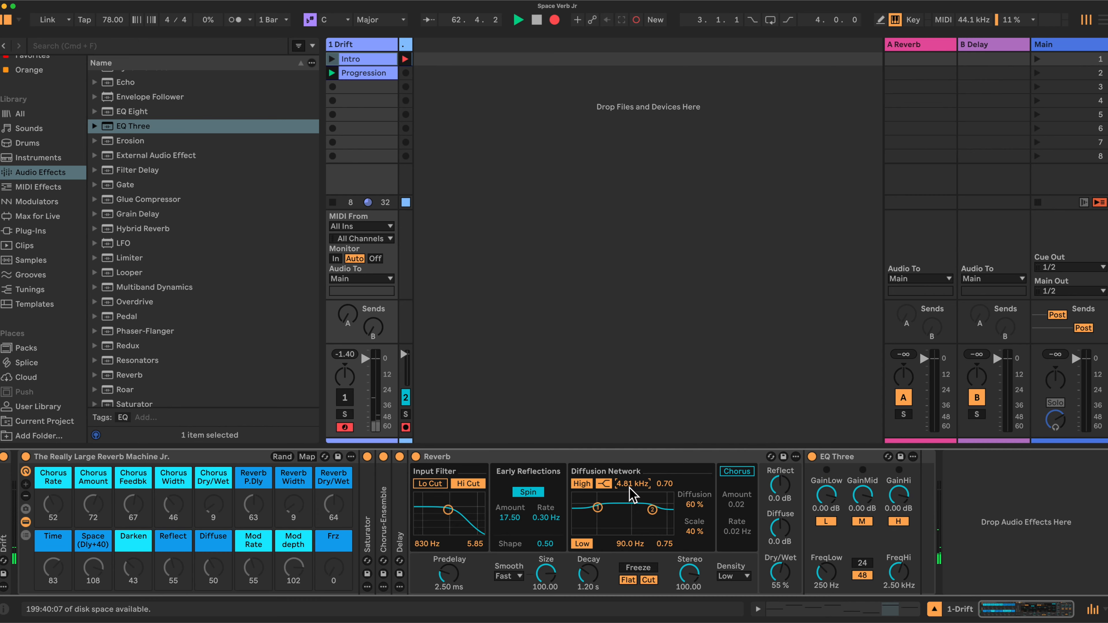
type("16000")
key("Return")
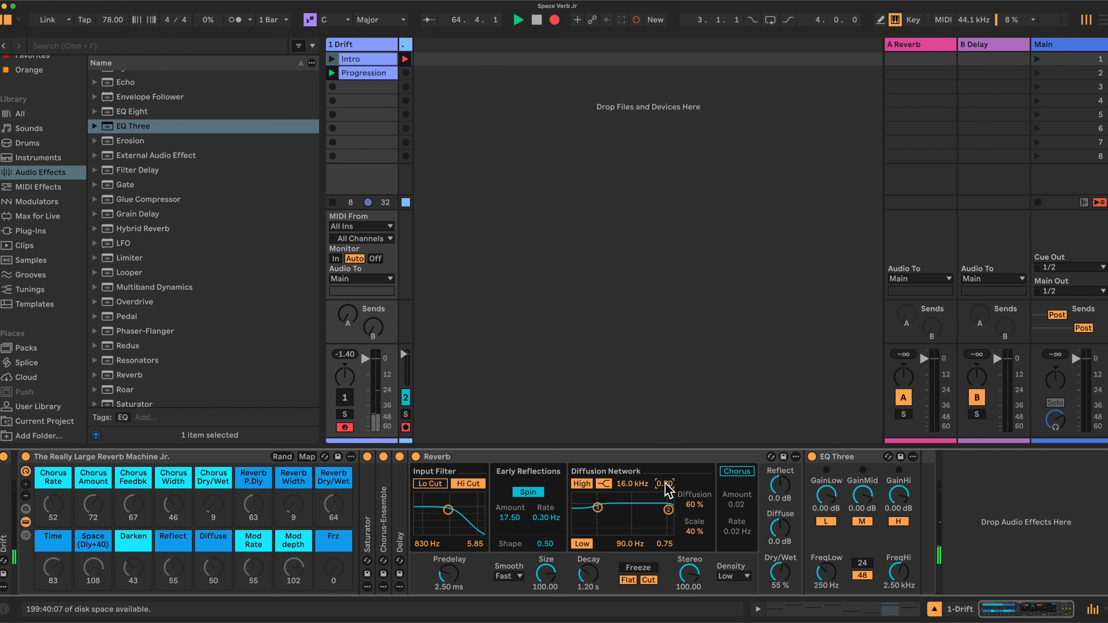
scroll(667, 486, "up", 5)
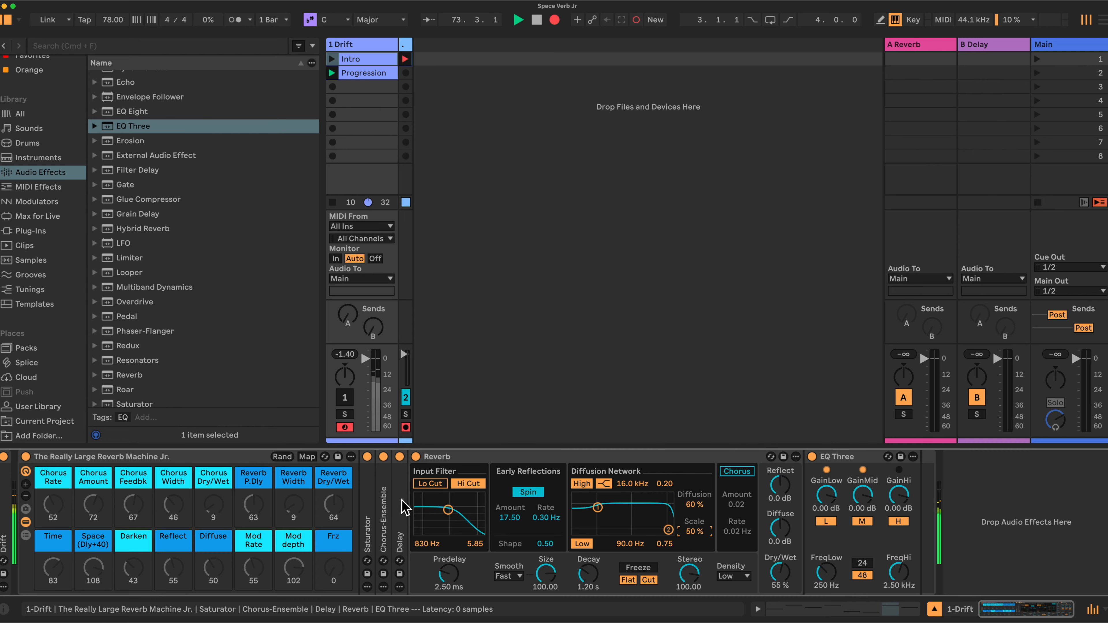
Step: Expand the collapsed devices and map the Reverb's Decay to the rack's Time macro
double_click(399, 515)
double_click(383, 515)
double_click(370, 506)
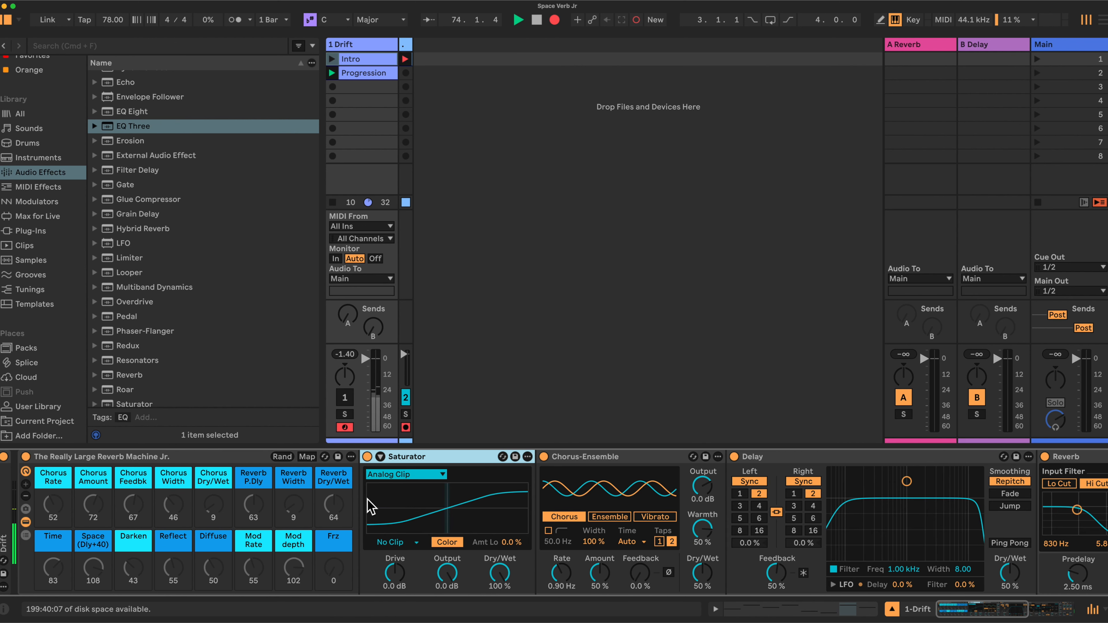
left_click(307, 457)
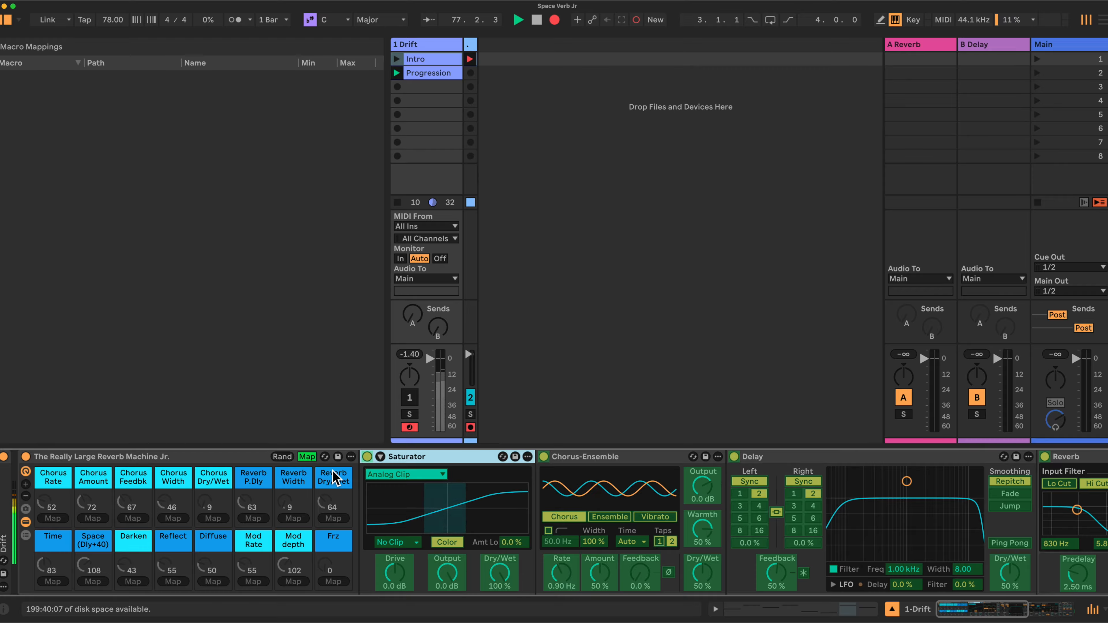
scroll(700, 517, "right", 5)
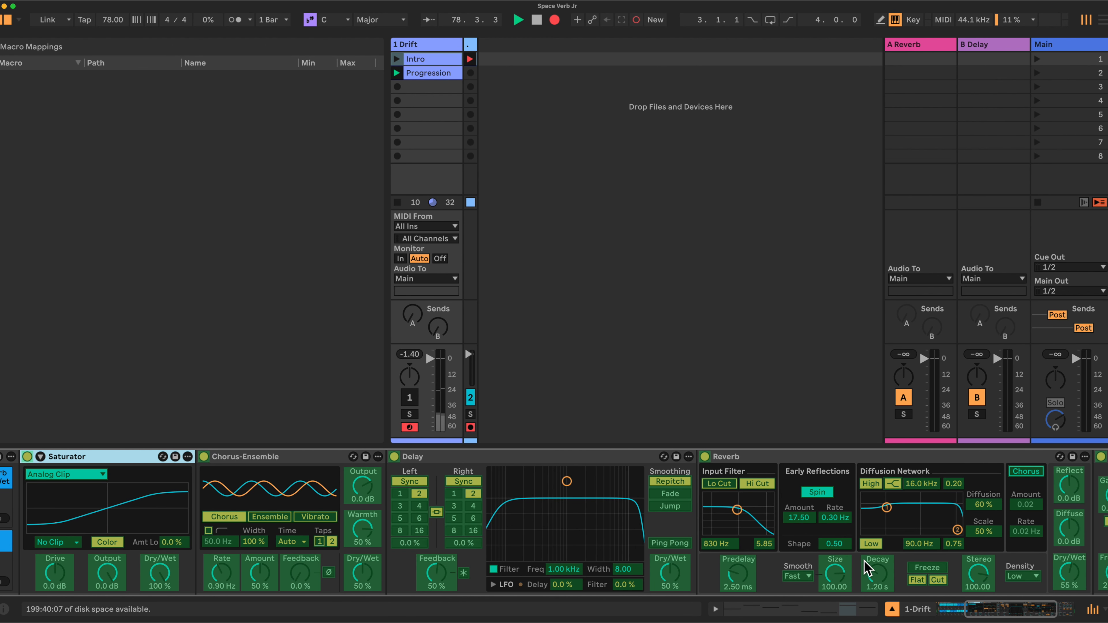
left_click(879, 576)
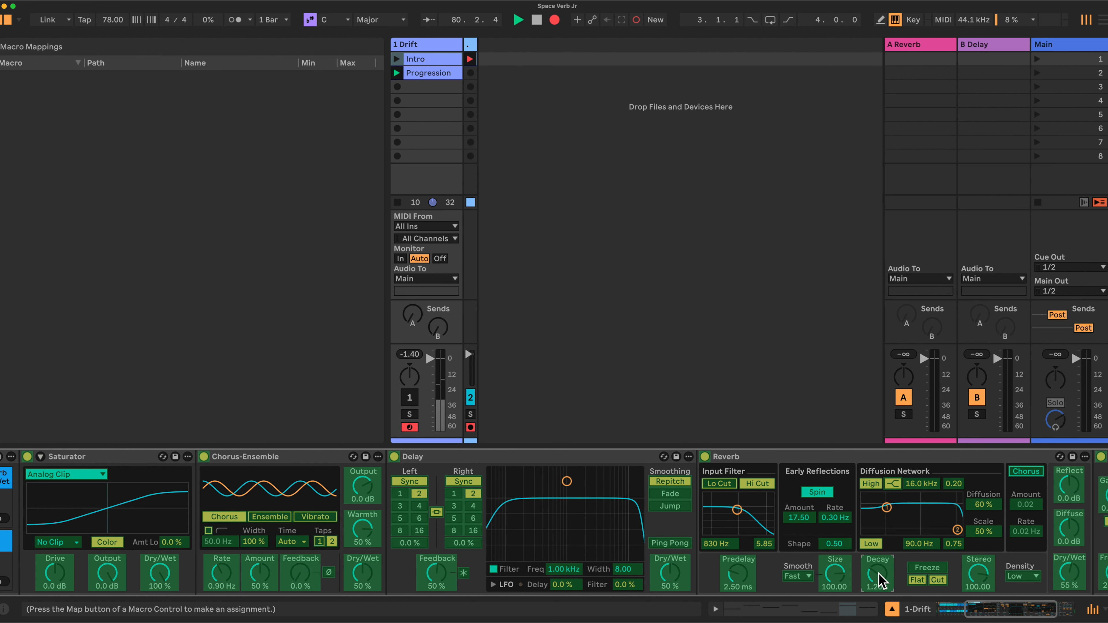
scroll(667, 559, "left", 6)
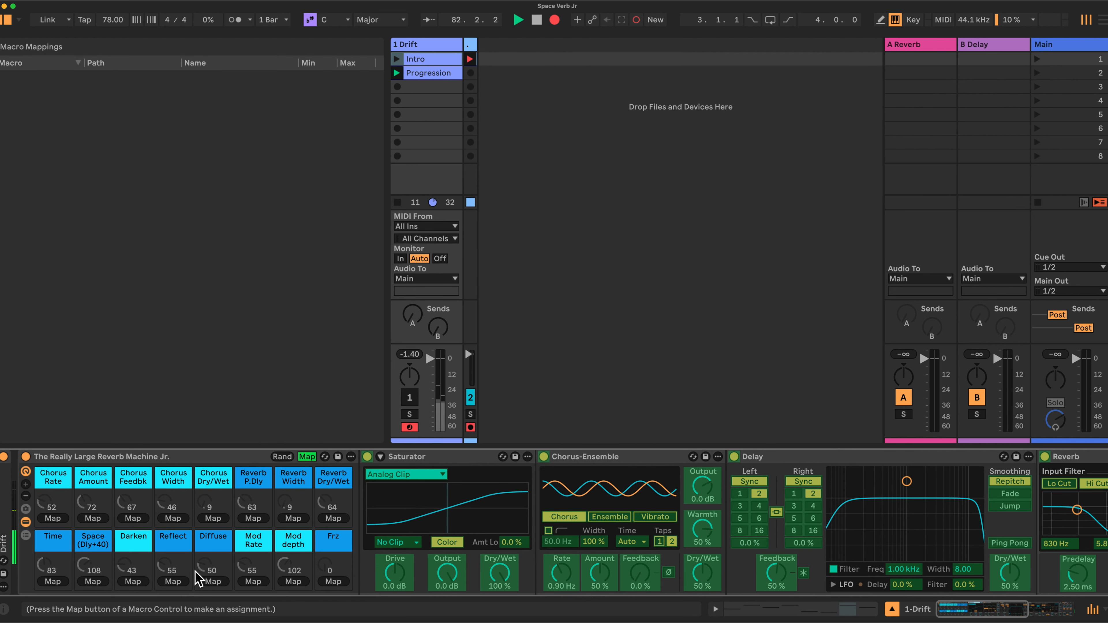
left_click(52, 582)
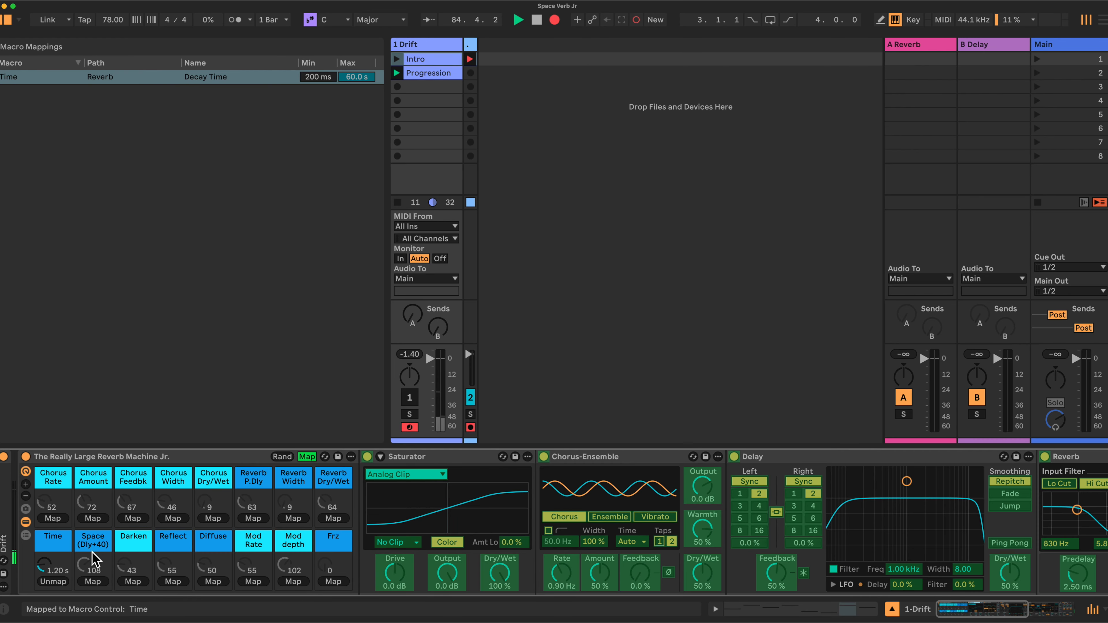
Step: Map the Delay's on/off switch, right delay offset and Feedback to the Space (Dly+40) macro
left_click(733, 457)
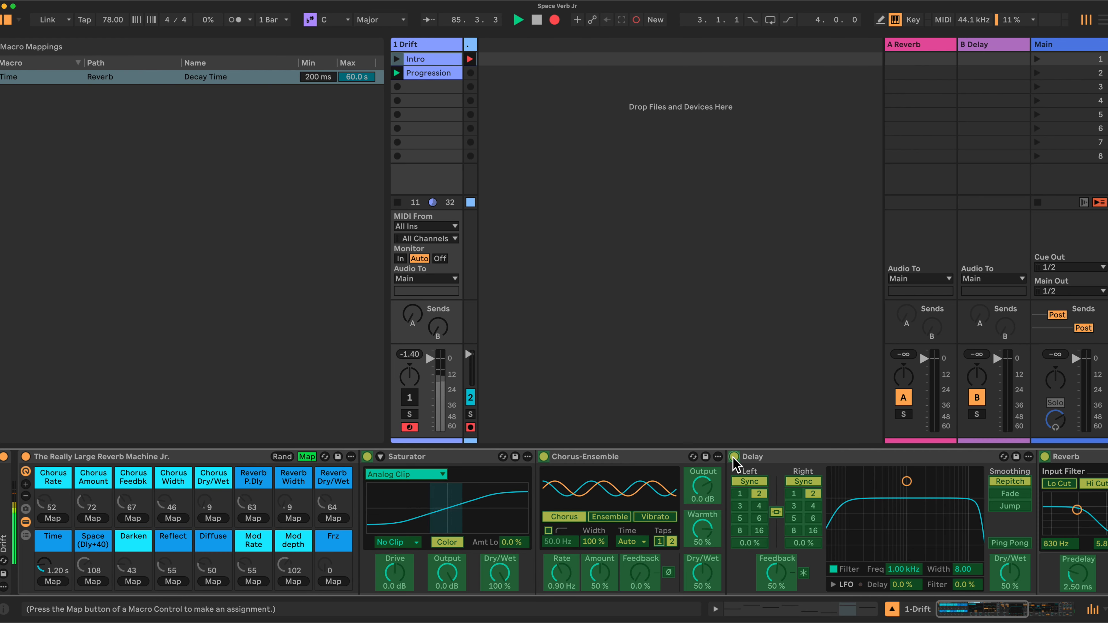
left_click(93, 582)
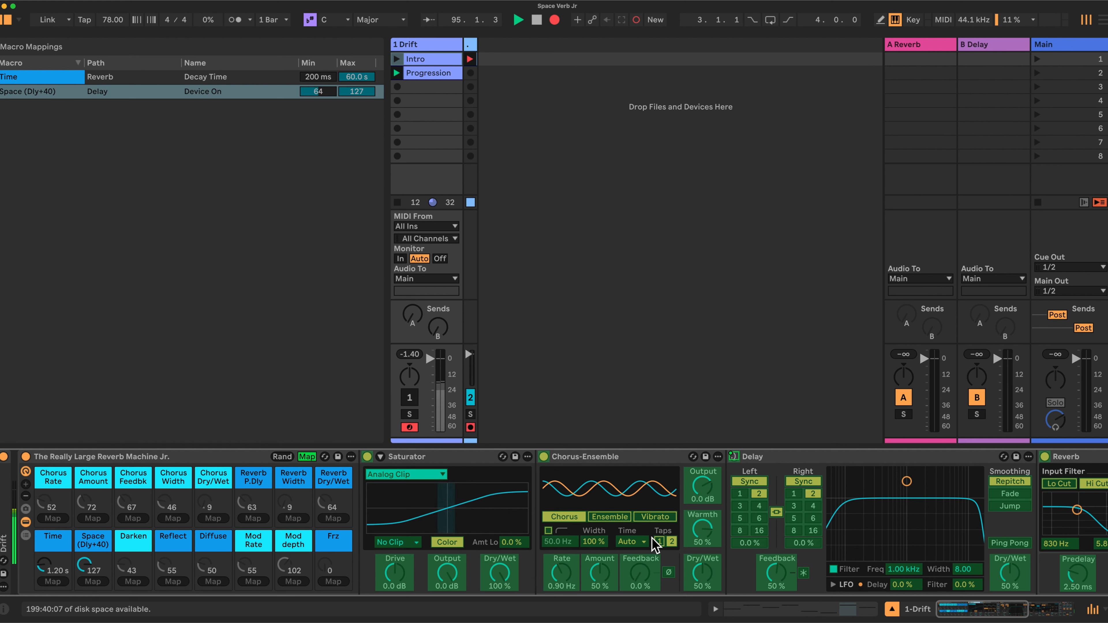
left_click(805, 545)
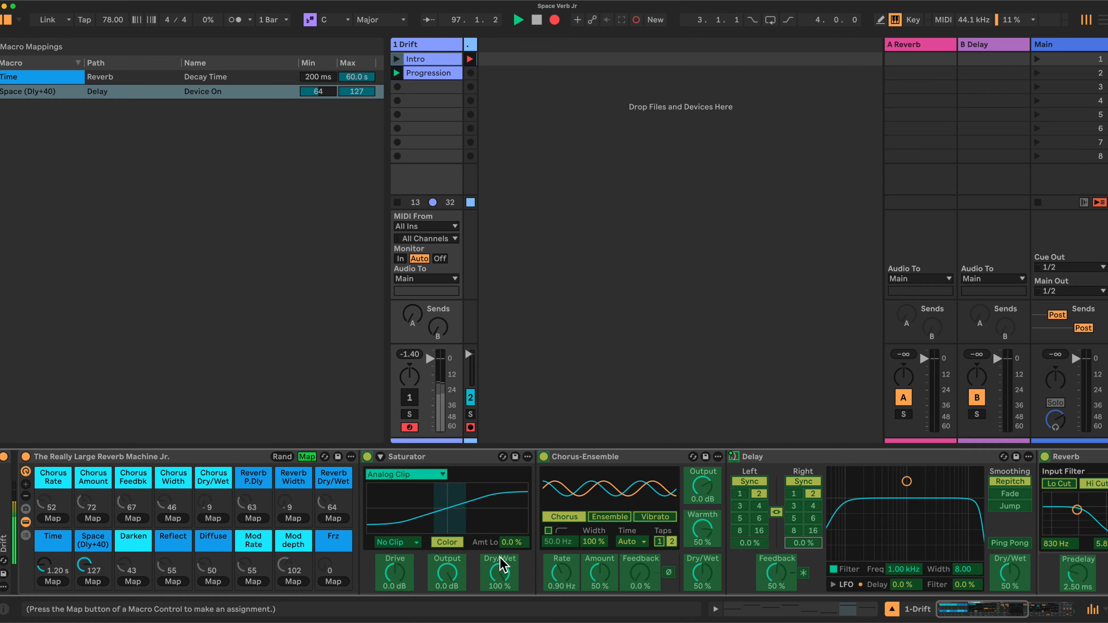
left_click(93, 582)
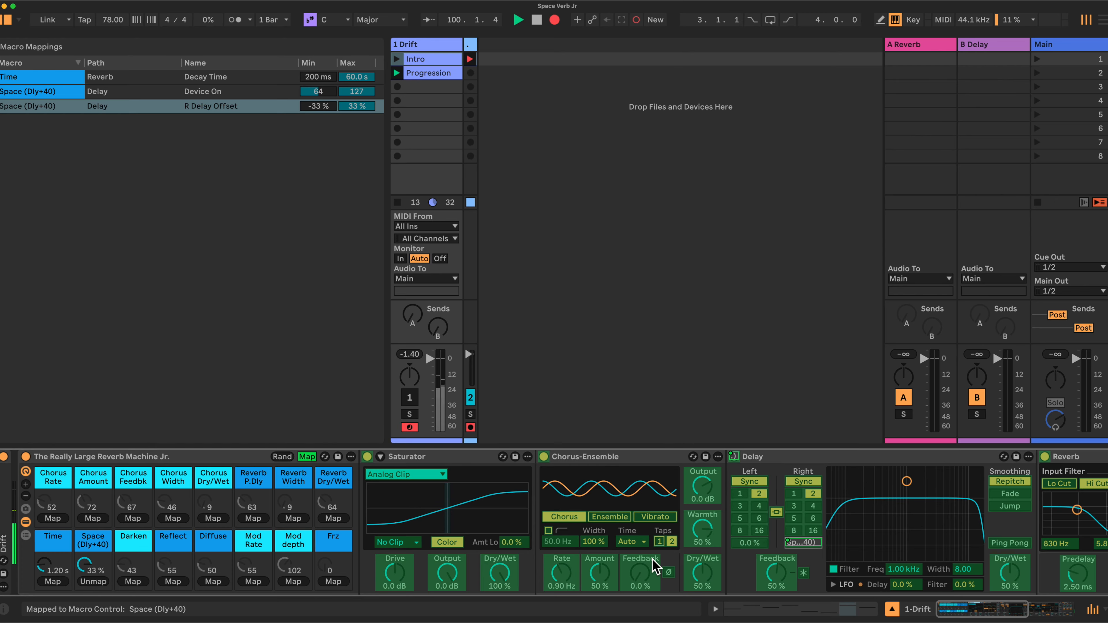
left_click(776, 572)
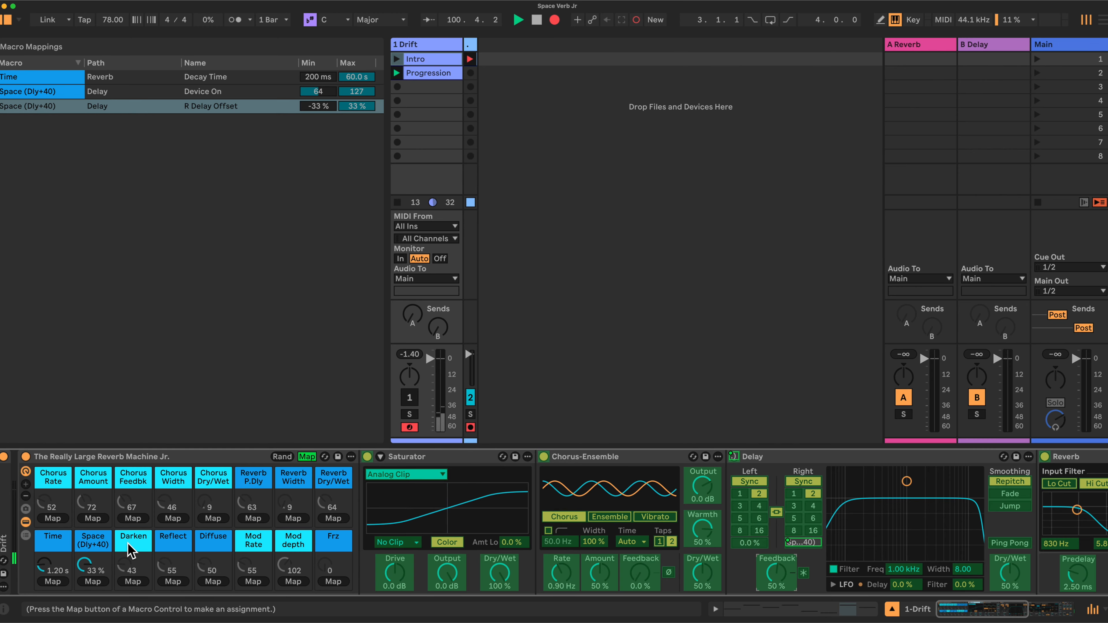
left_click(94, 581)
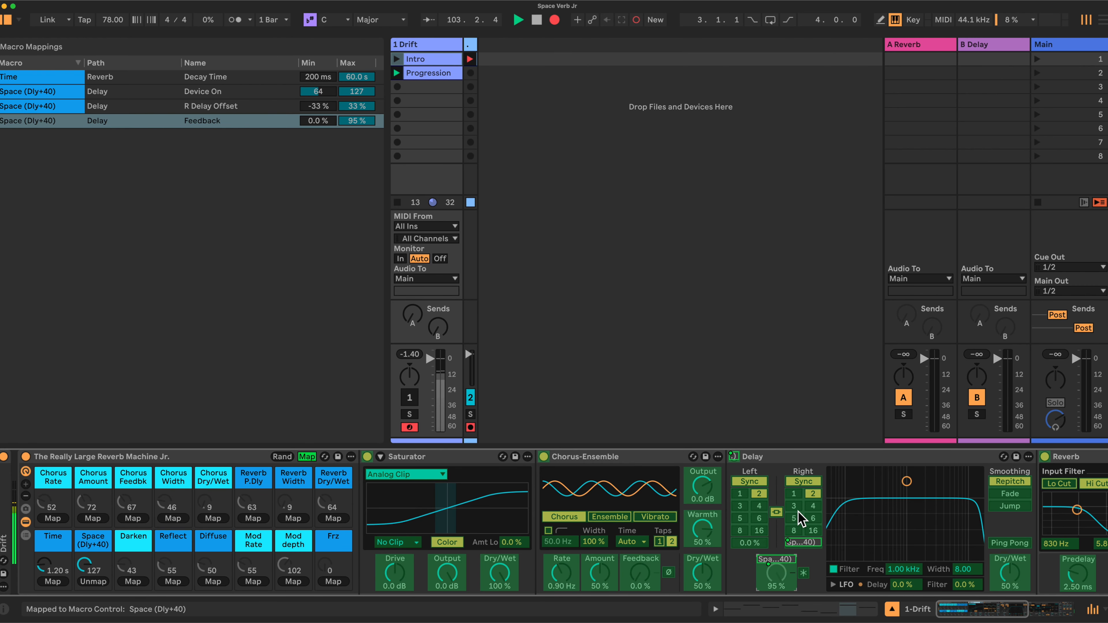
Step: Map the Reverb's Size to the Space (Dly+40) macro and collapse the Delay
scroll(835, 504, "right", 2)
scroll(836, 504, "right", 15)
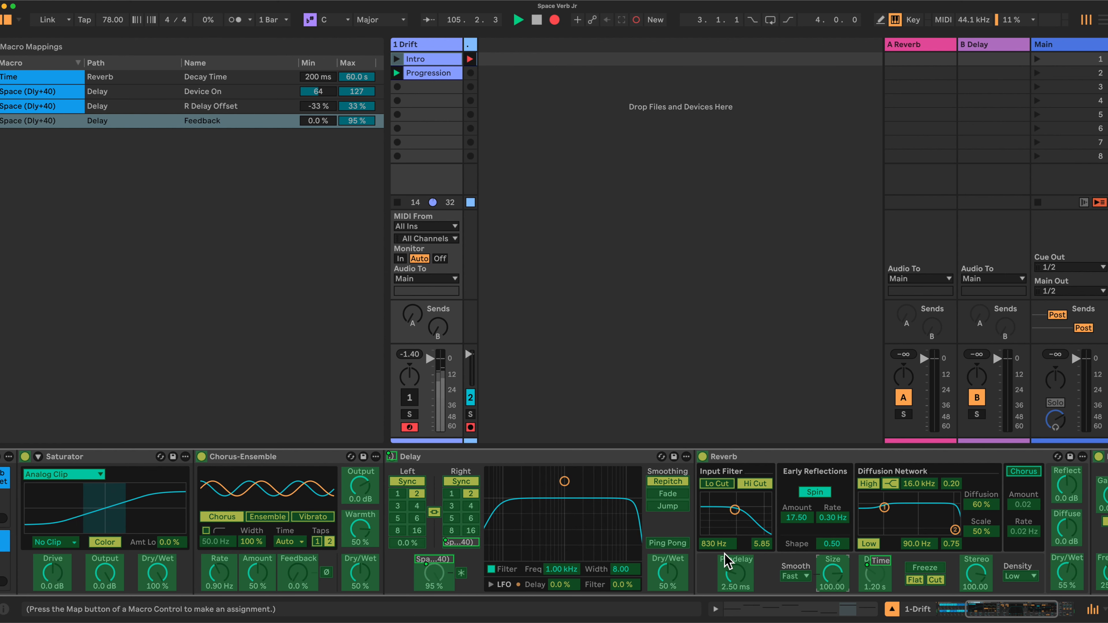
scroll(768, 567, "left", 6)
scroll(725, 560, "left", 5)
scroll(672, 554, "left", 3)
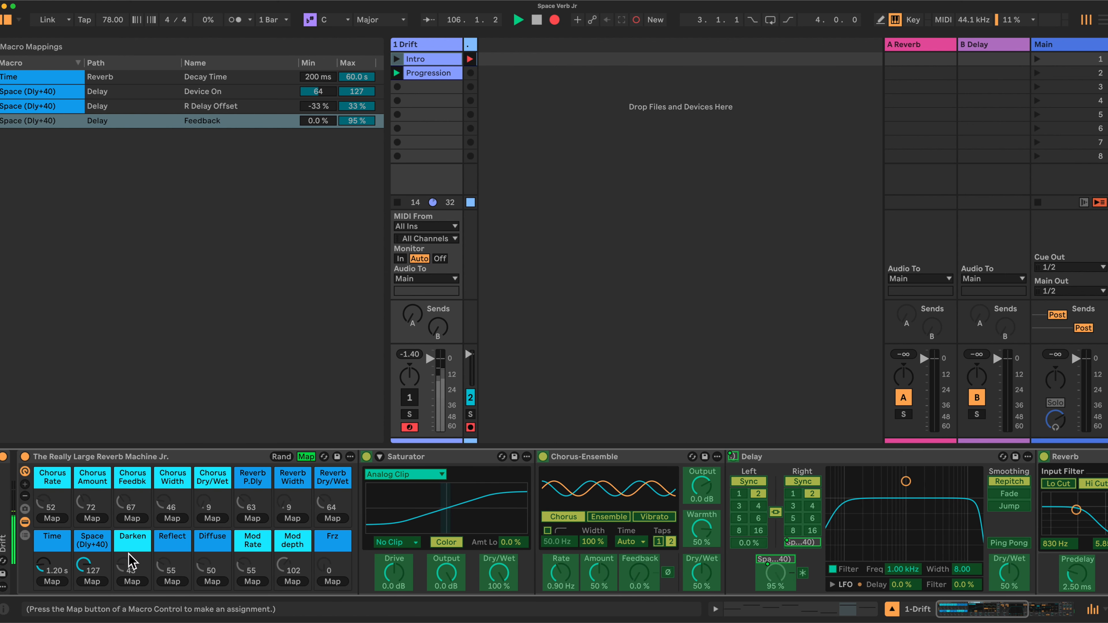
left_click(94, 582)
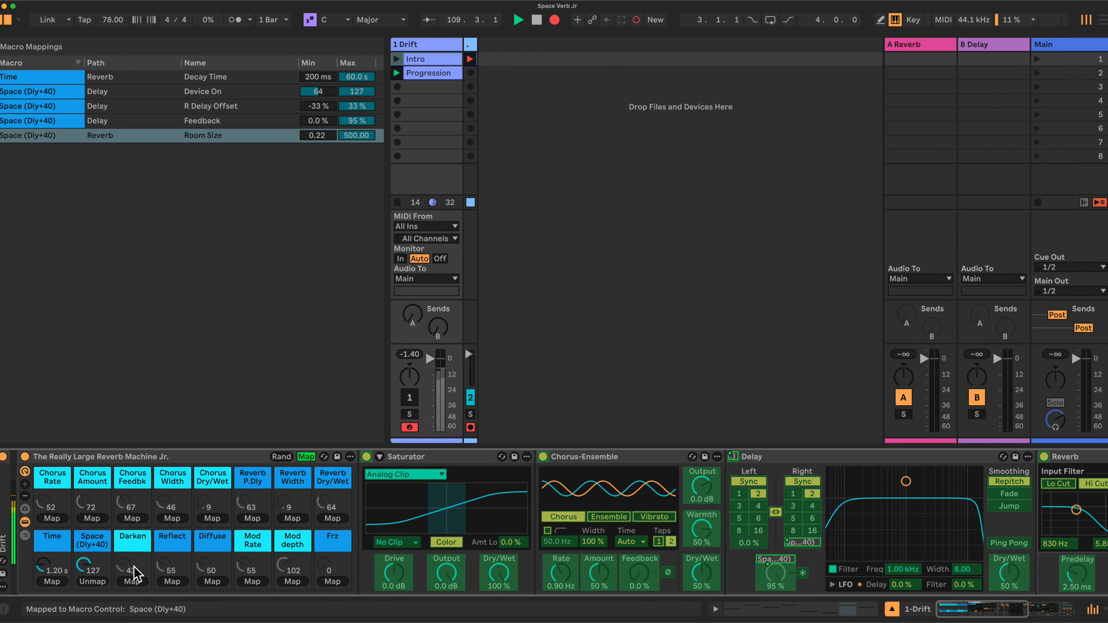
double_click(820, 457)
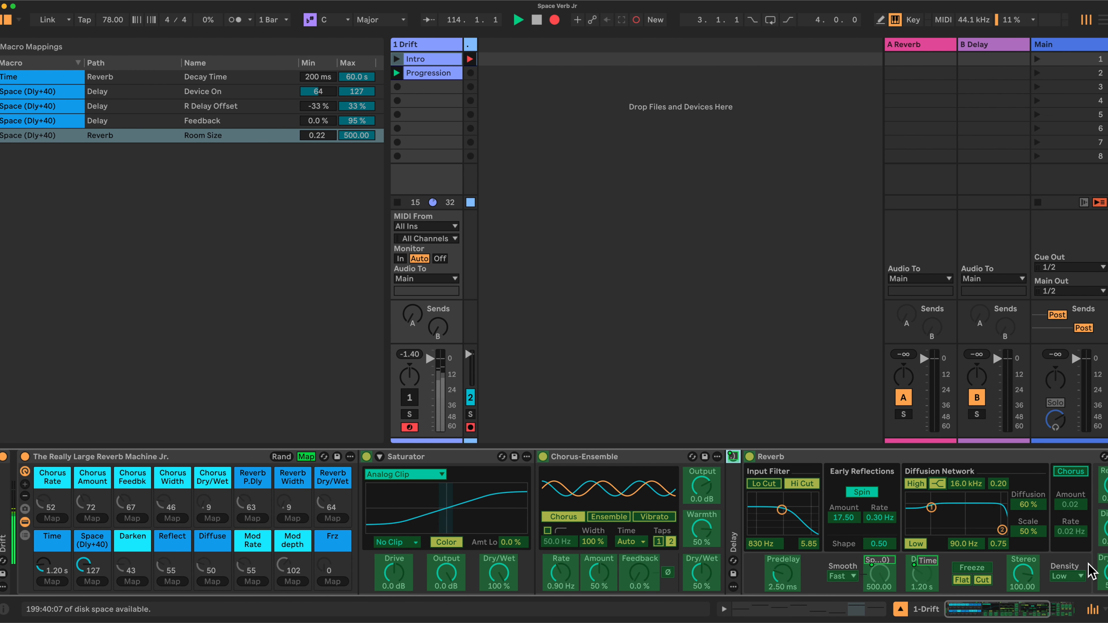
Step: Map the Reverb's Stereo to the Reverb Width macro and its Predelay to the Reverb P.Dly macro
scroll(993, 560, "right", 3)
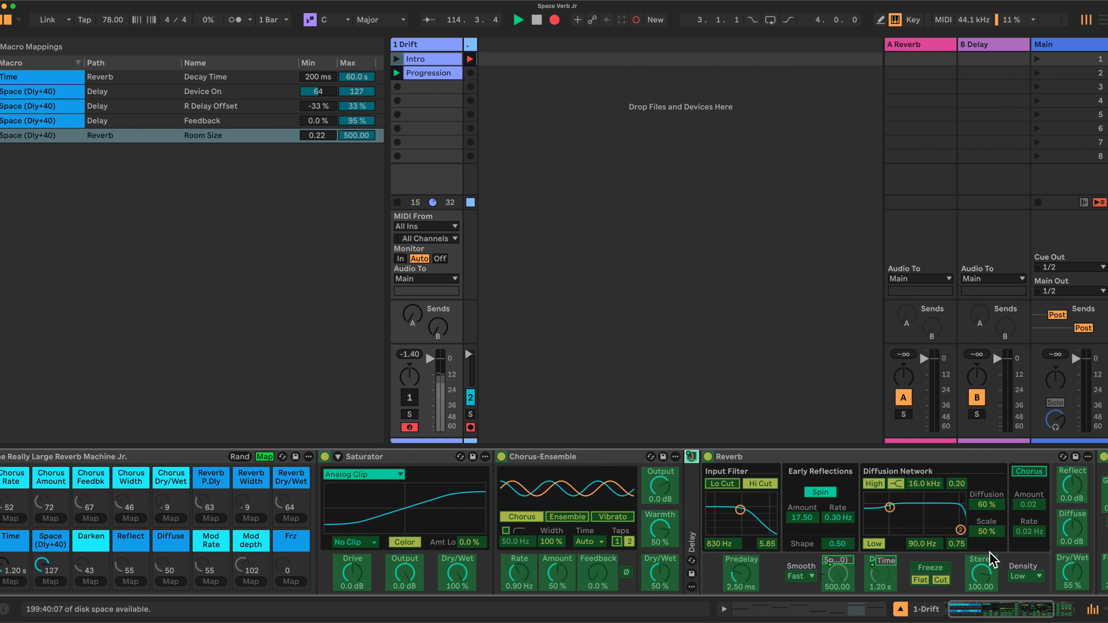
left_click(986, 589)
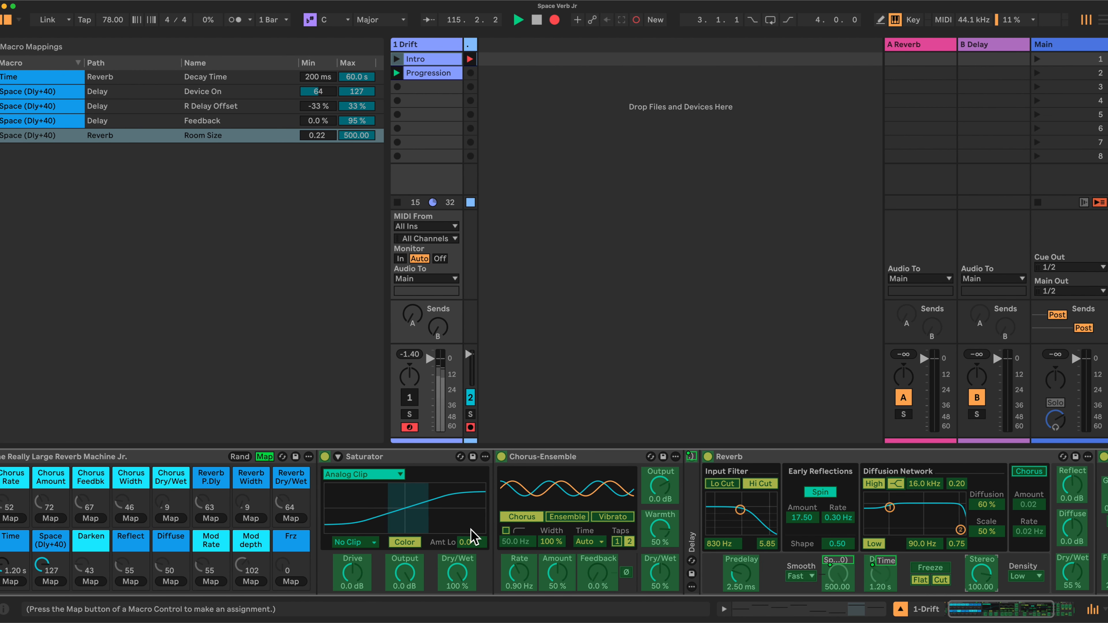
left_click(251, 519)
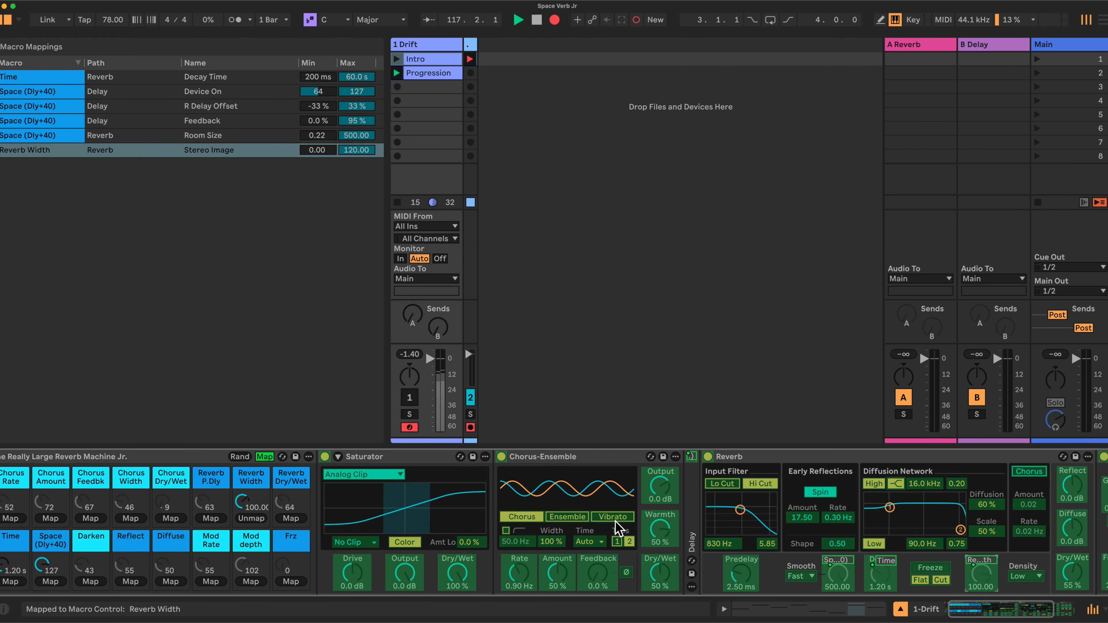
left_click(740, 579)
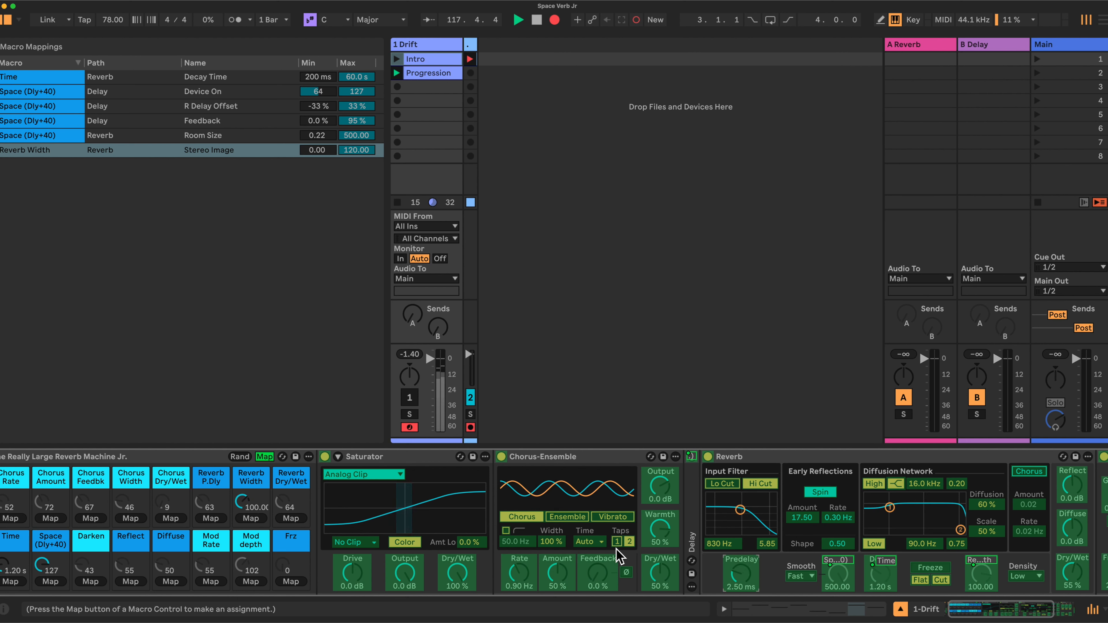
left_click(210, 518)
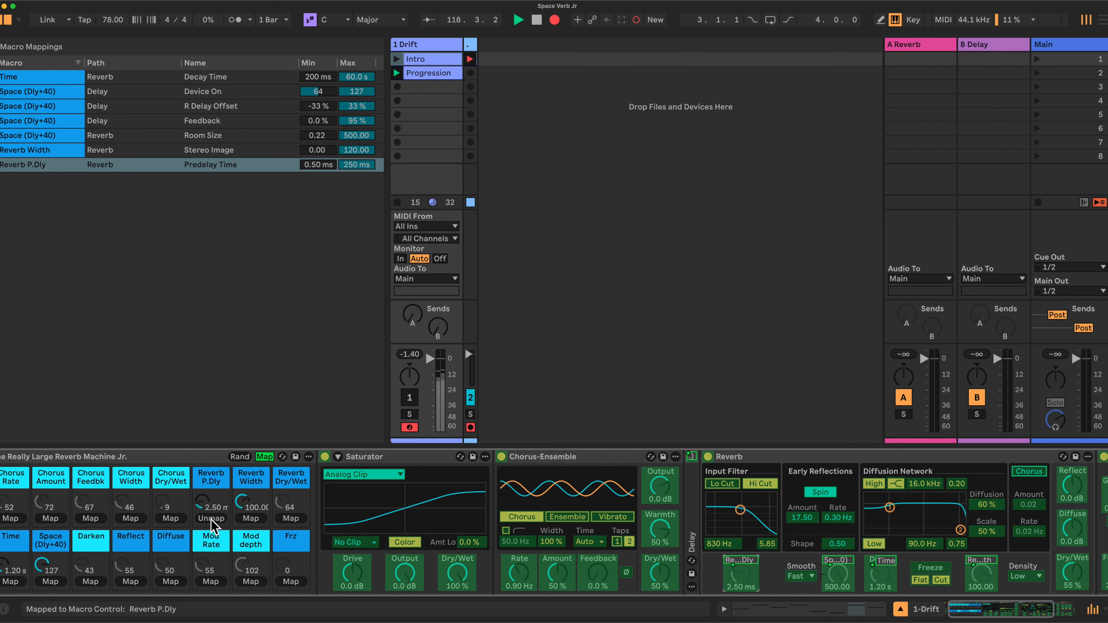
Step: Map the Reverb's Dry/Wet, Reflect and Diffuse levels to the Reverb Dry/Wet, Reflect and Diffuse macros respectively
left_click(1072, 574)
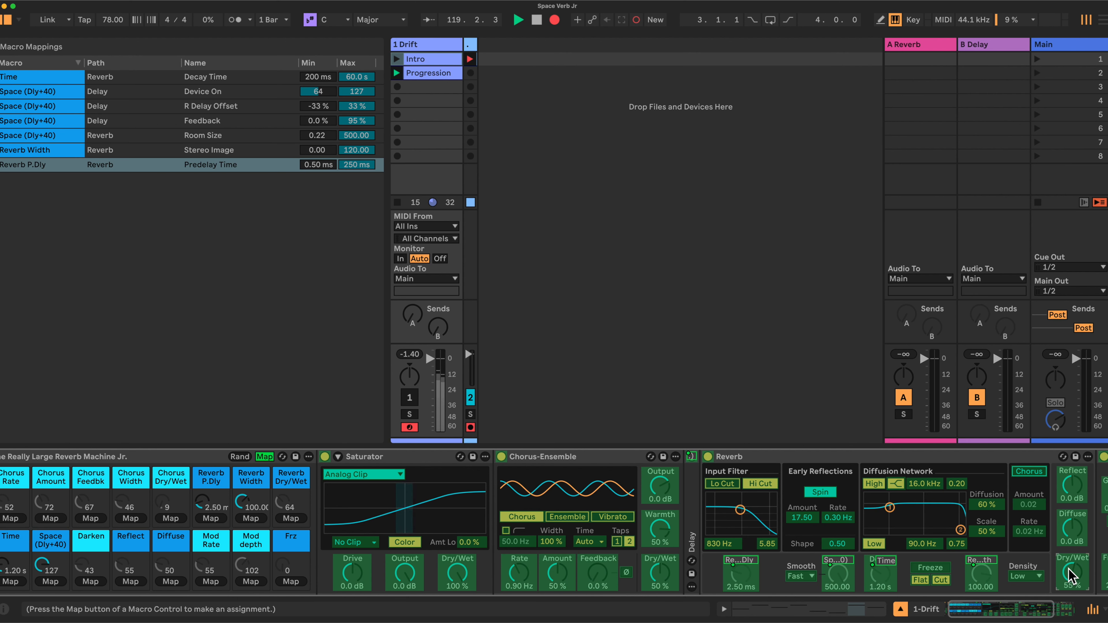
left_click(291, 518)
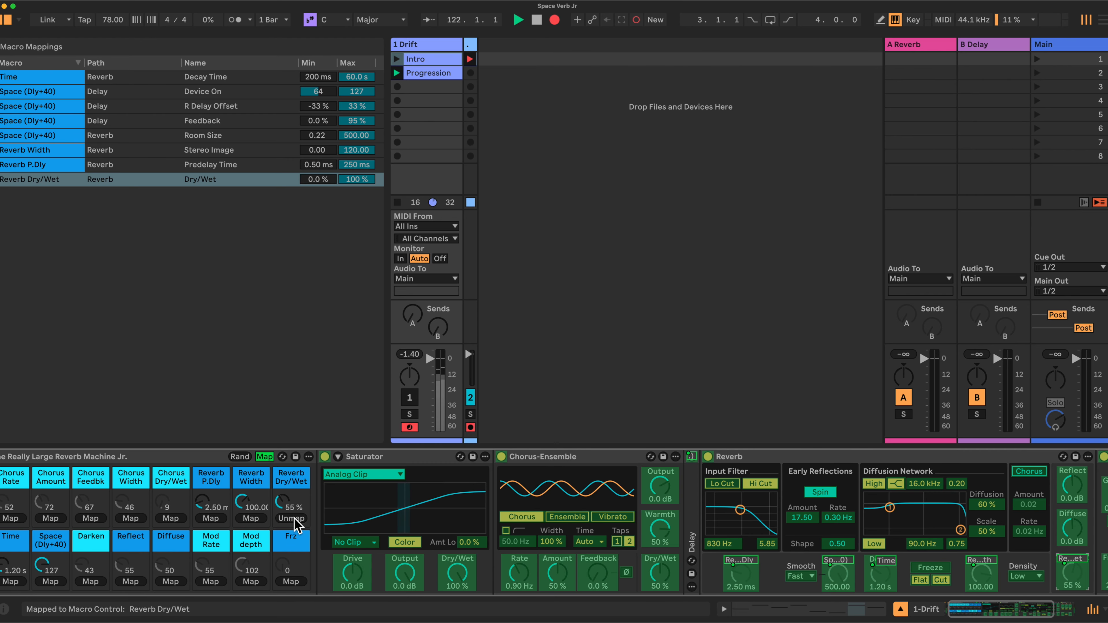
left_click(1078, 486)
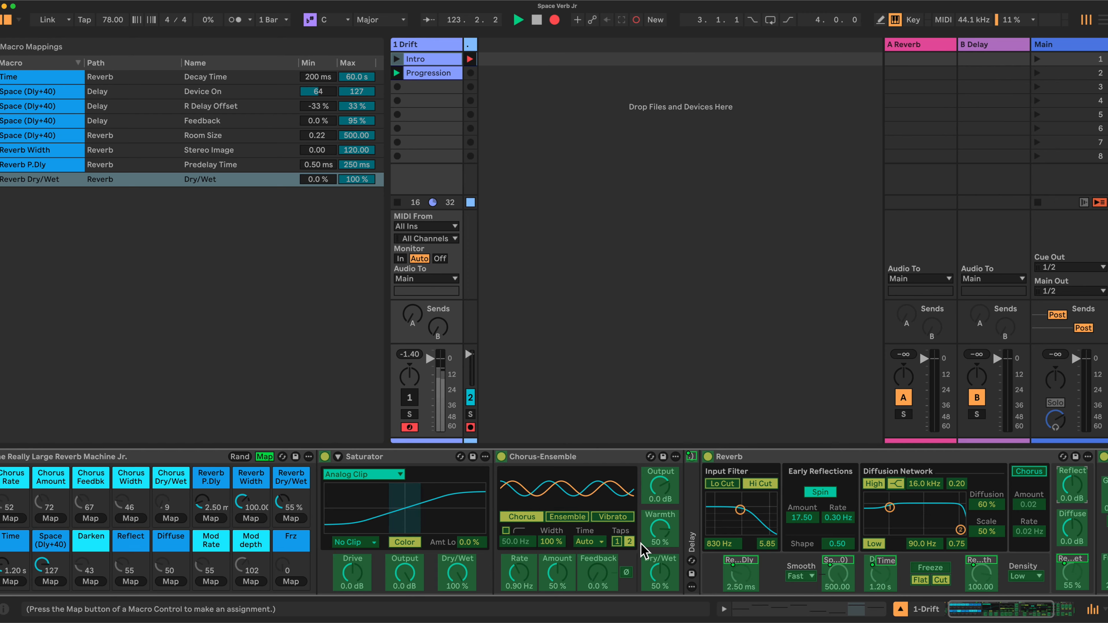
left_click(128, 582)
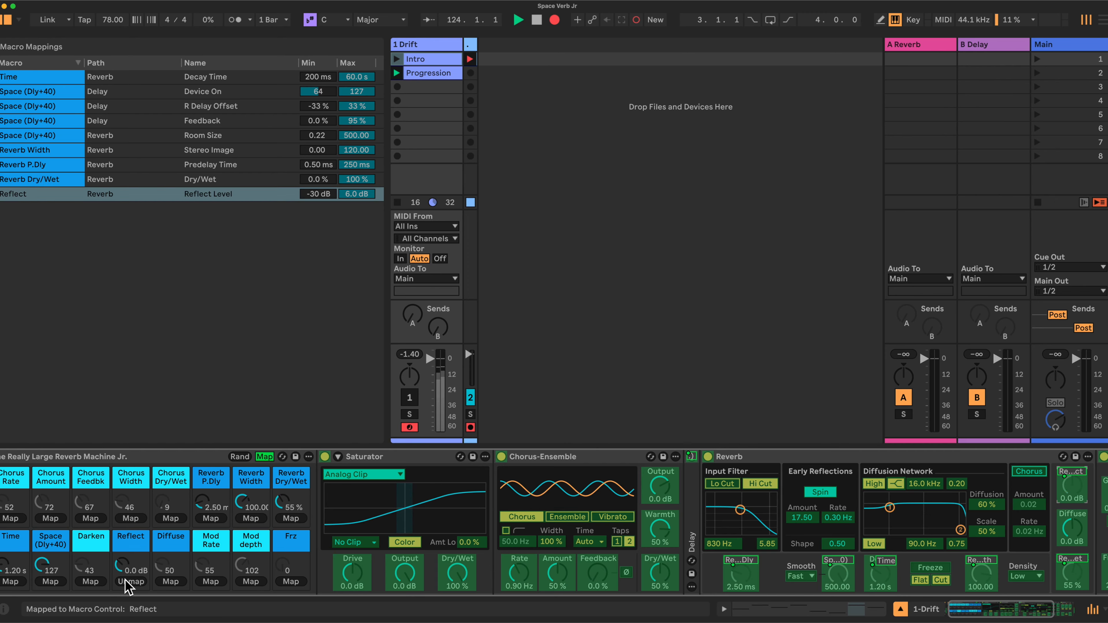
left_click(1072, 535)
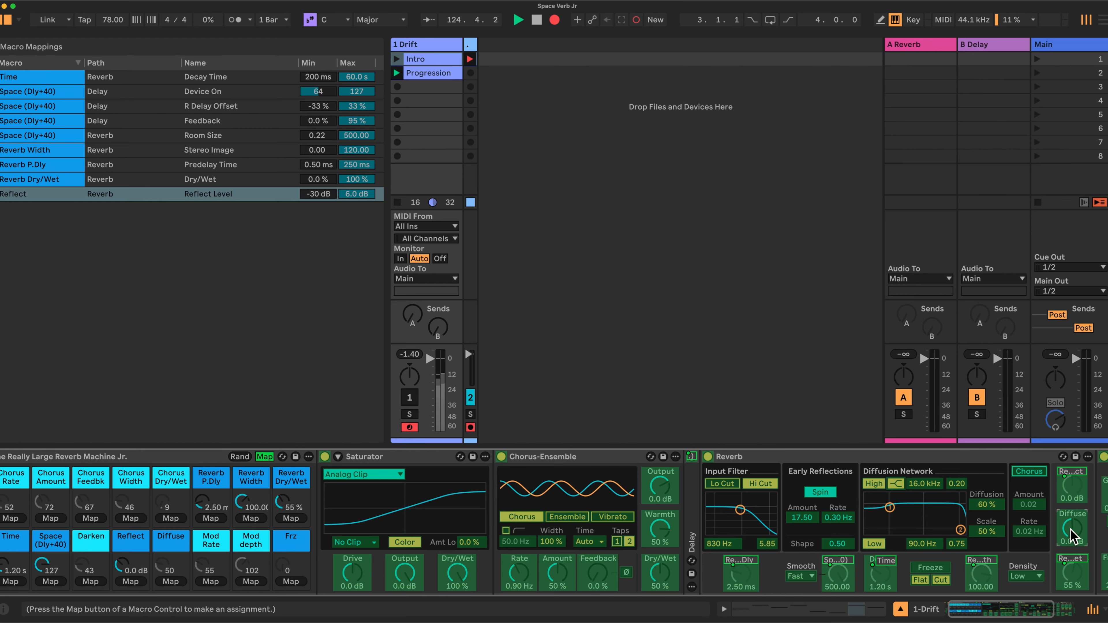
left_click(167, 583)
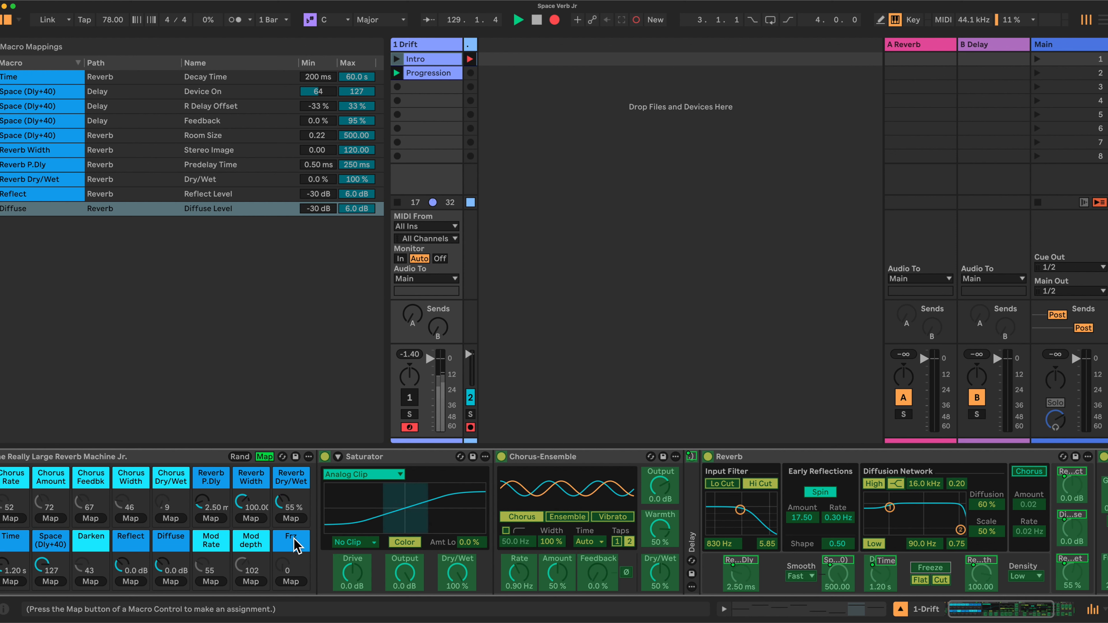
Step: Map the Reverb's Freeze and Cut switches to the Frz macro
left_click(291, 582)
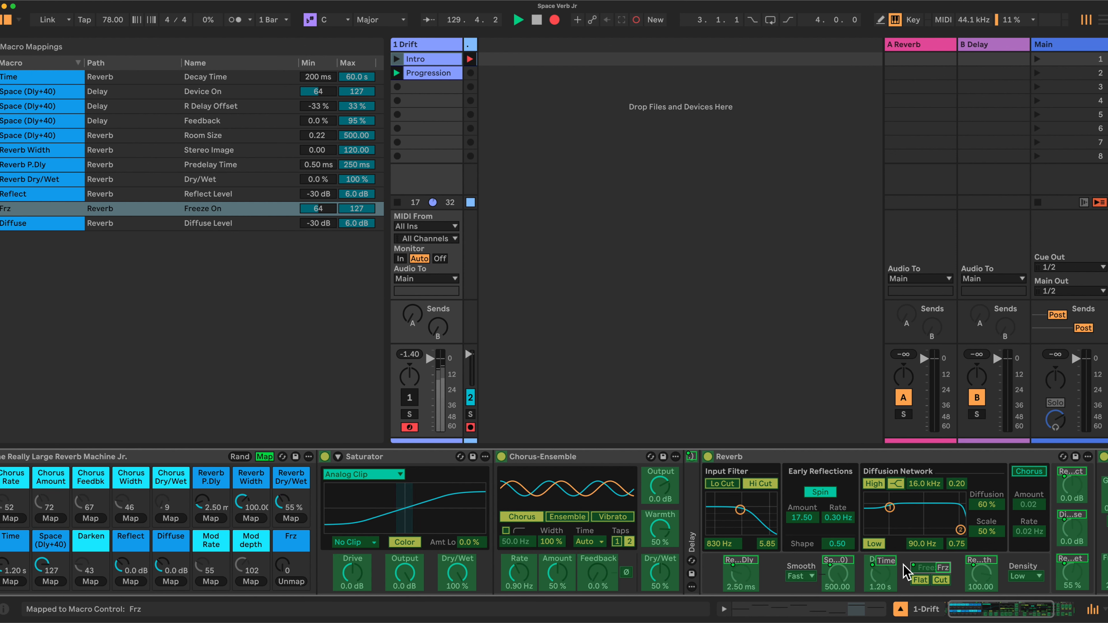
left_click(942, 583)
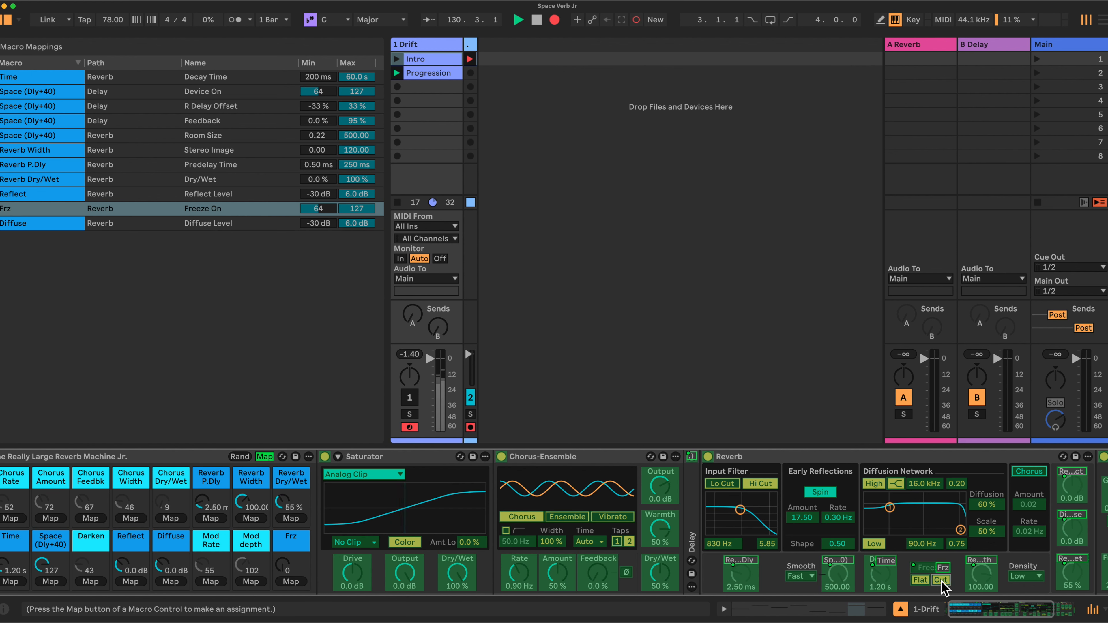
left_click(291, 582)
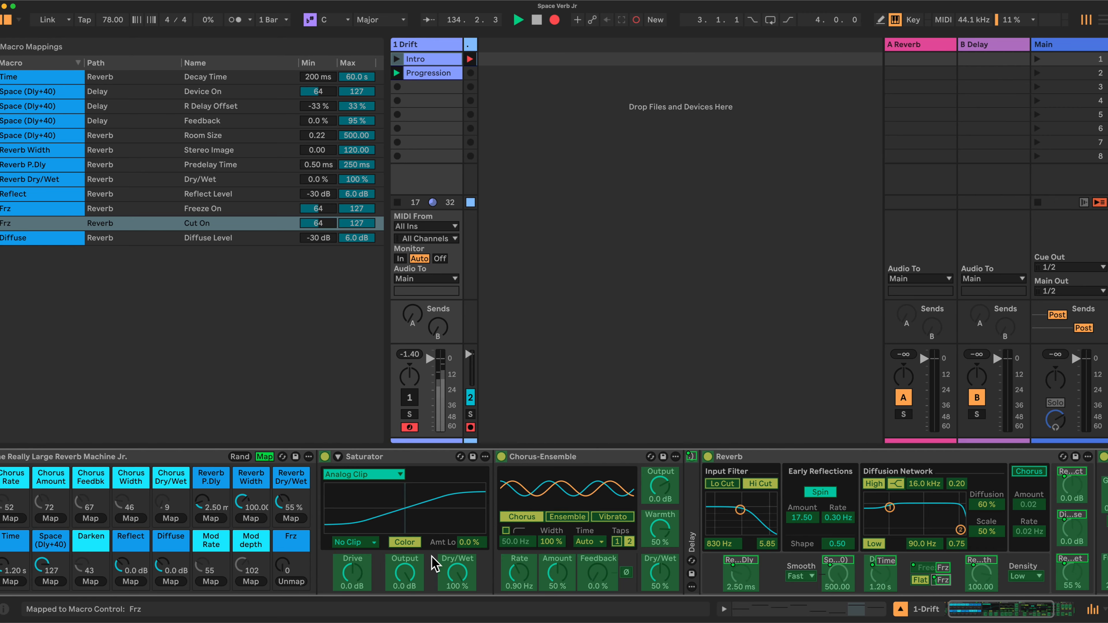
Step: Map the Reverb's early-reflection Spin Rate to Mod Rate, its Spin Amount to Mod depth, and Diffusion to the Diffuse macro
left_click(838, 518)
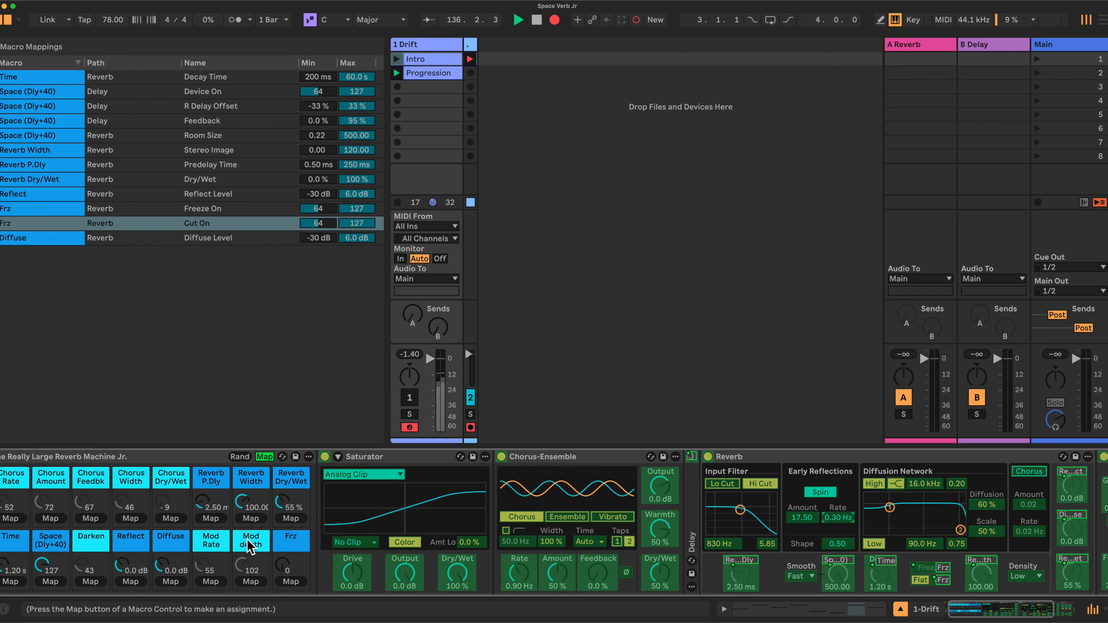
left_click(211, 582)
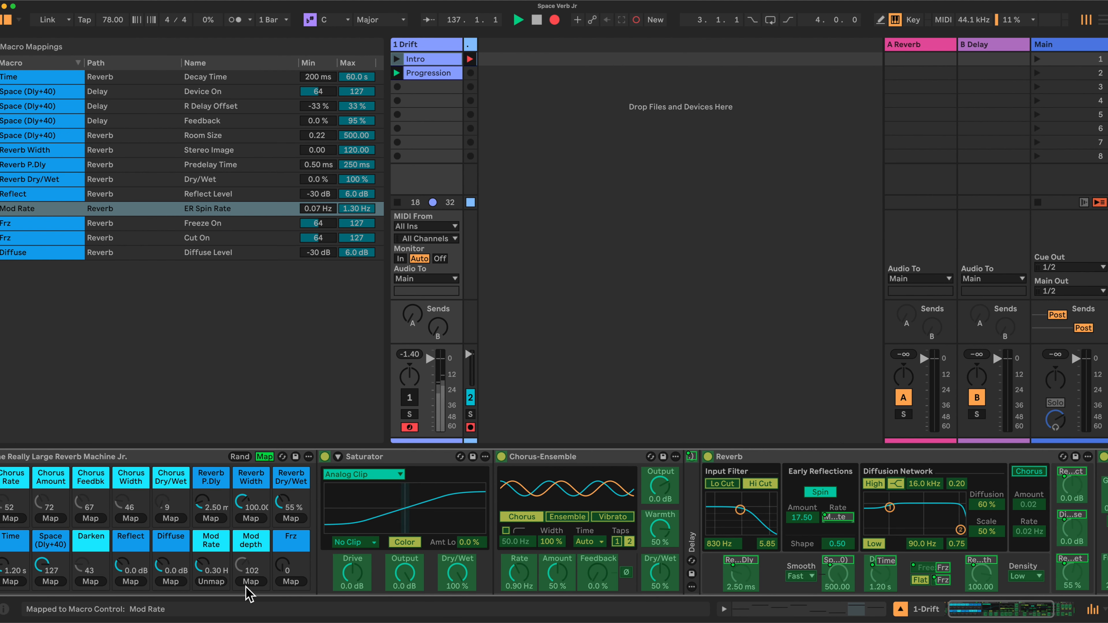
left_click(803, 520)
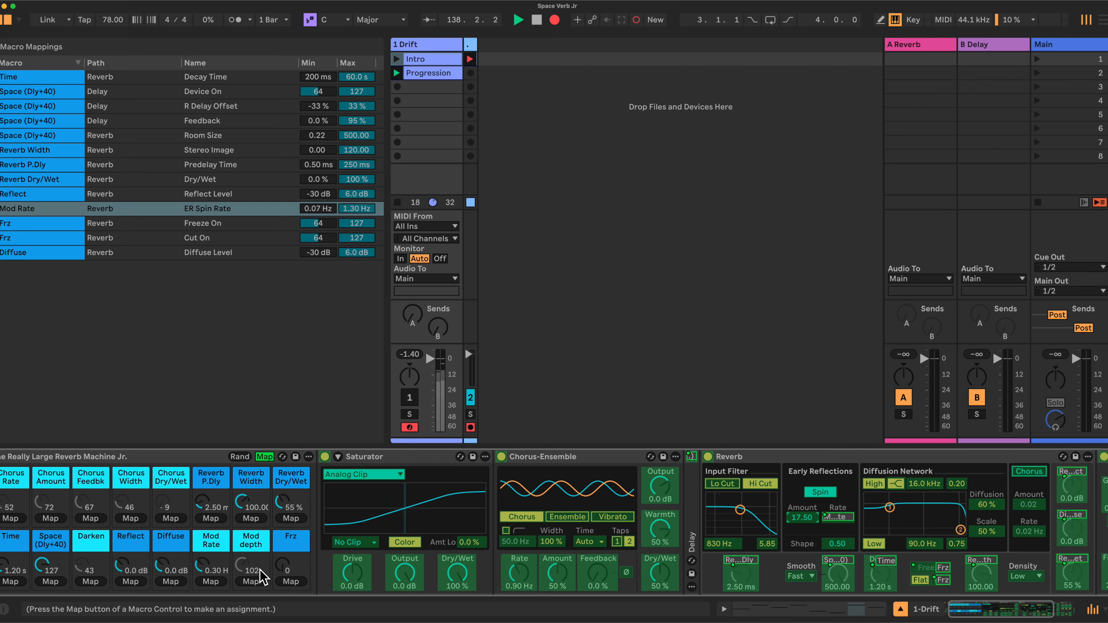
left_click(250, 581)
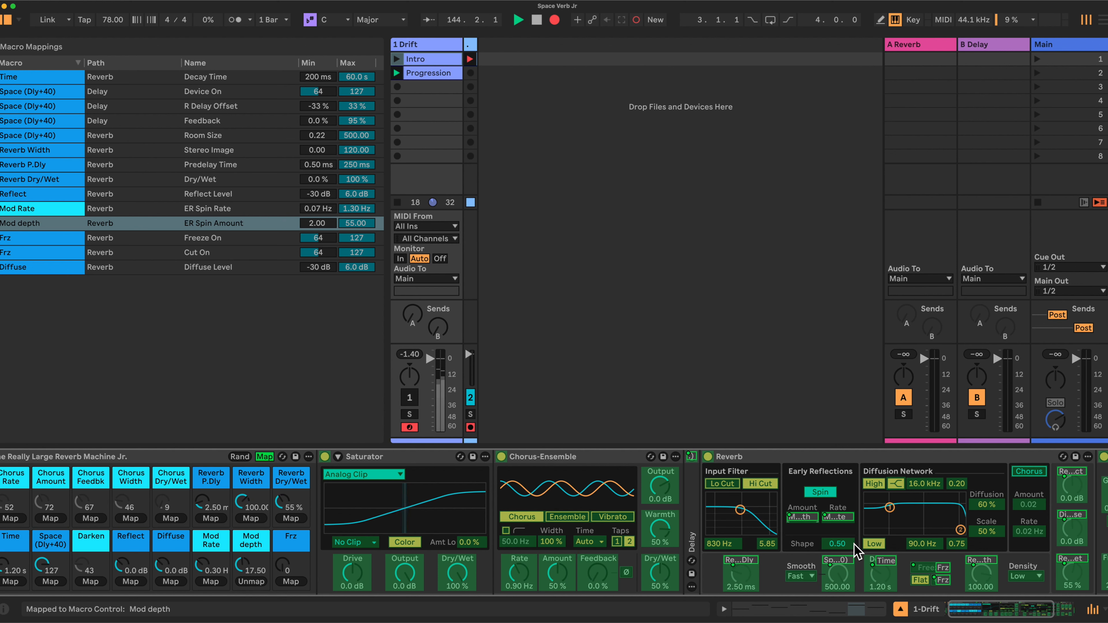
left_click(987, 506)
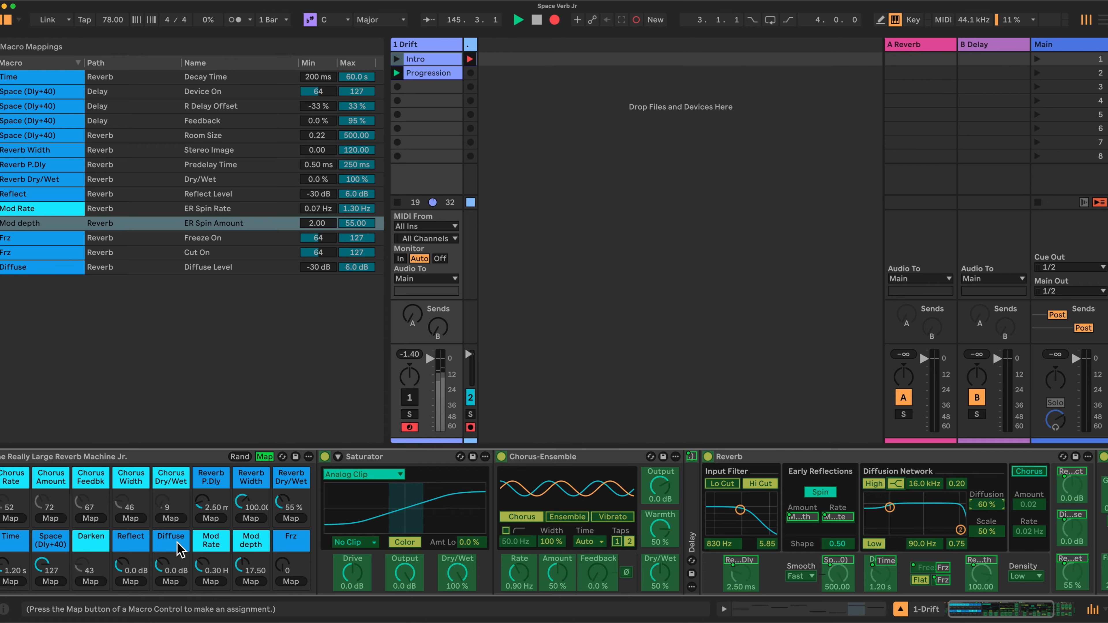
left_click(170, 582)
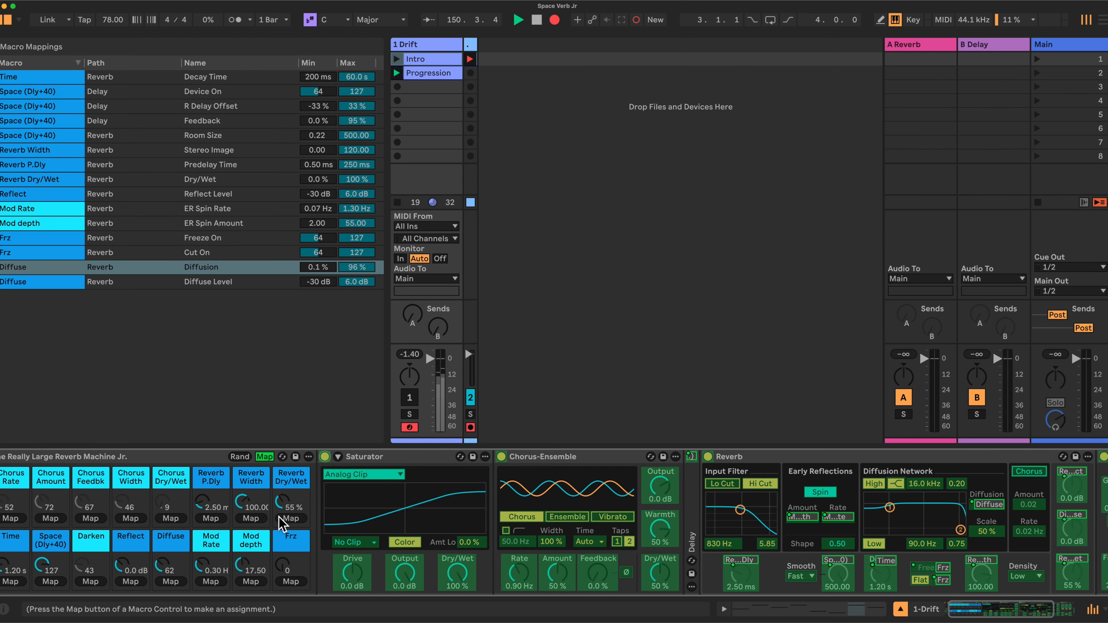
Step: Map the Saturator's on/off switch and Drive to the Darken macro
left_click(89, 582)
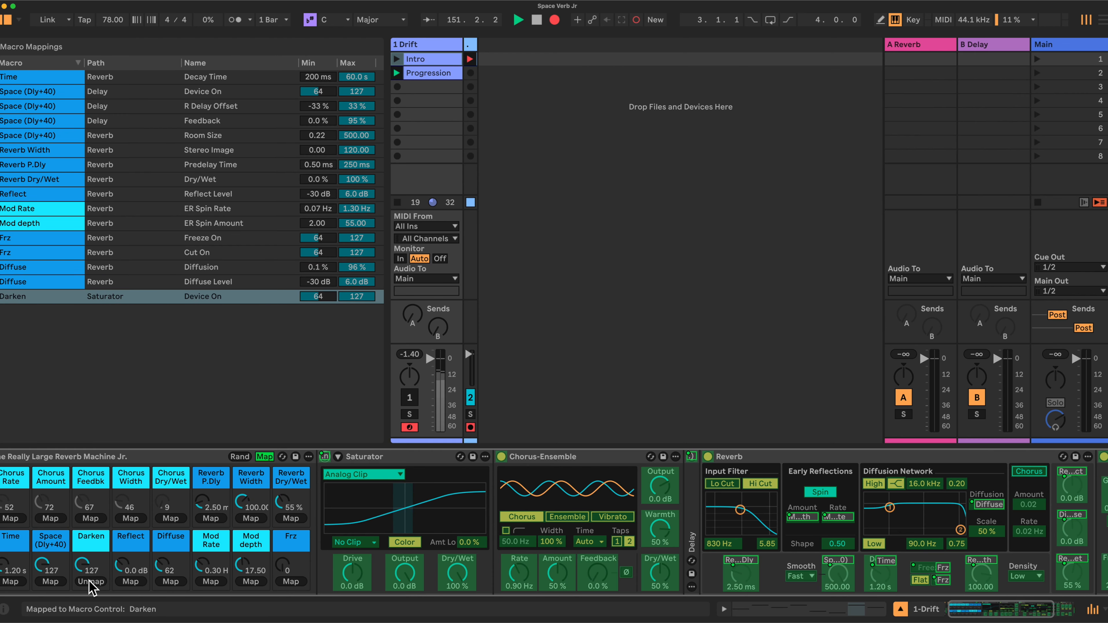
left_click(352, 571)
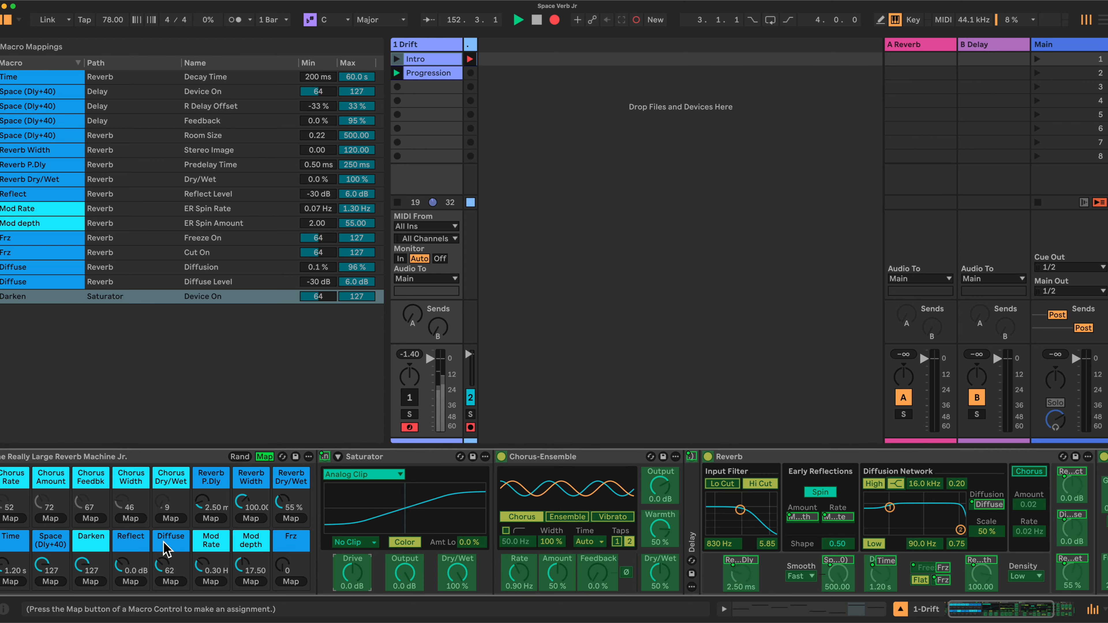
left_click(91, 581)
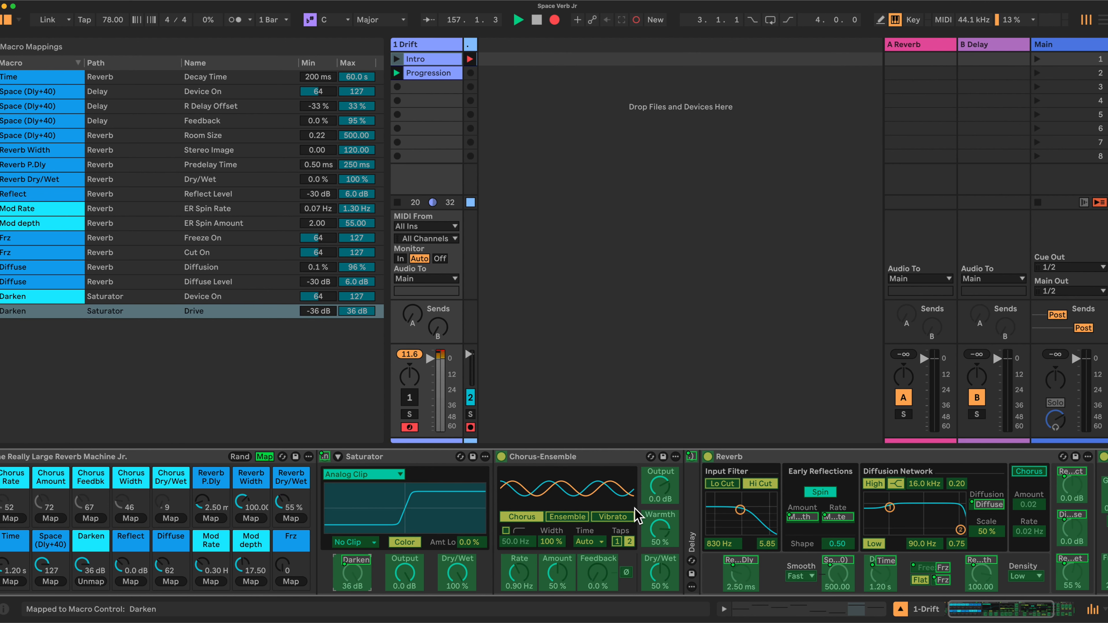
Step: Map the low filter frequency in the Reverb's Diffusion Network to the Darken macro
scroll(638, 517, "right", 2)
scroll(637, 516, "right", 2)
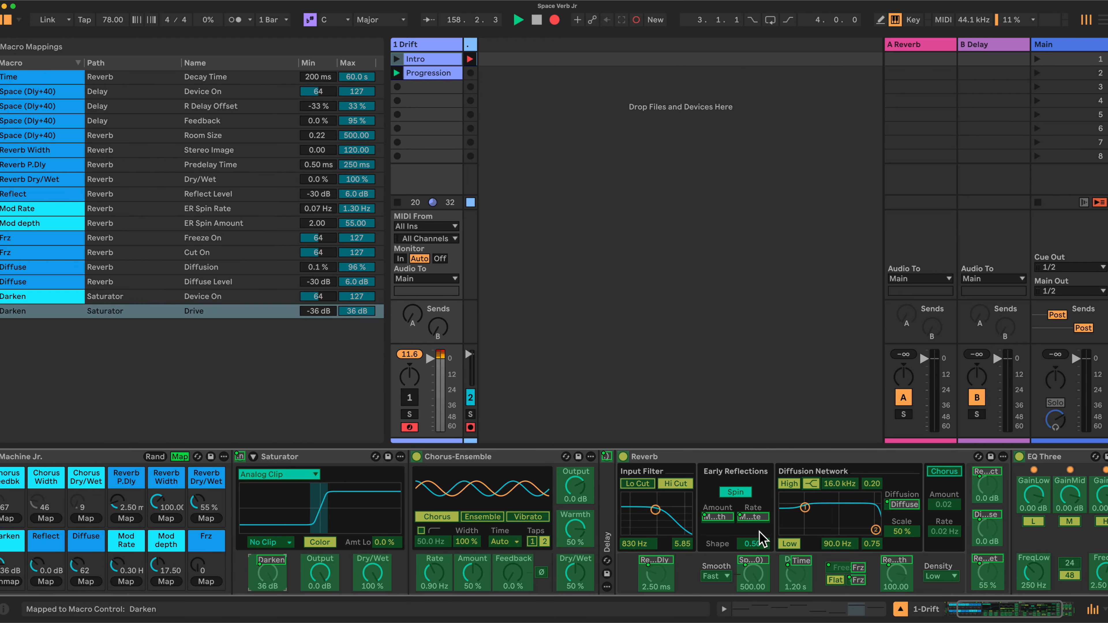
left_click(837, 551)
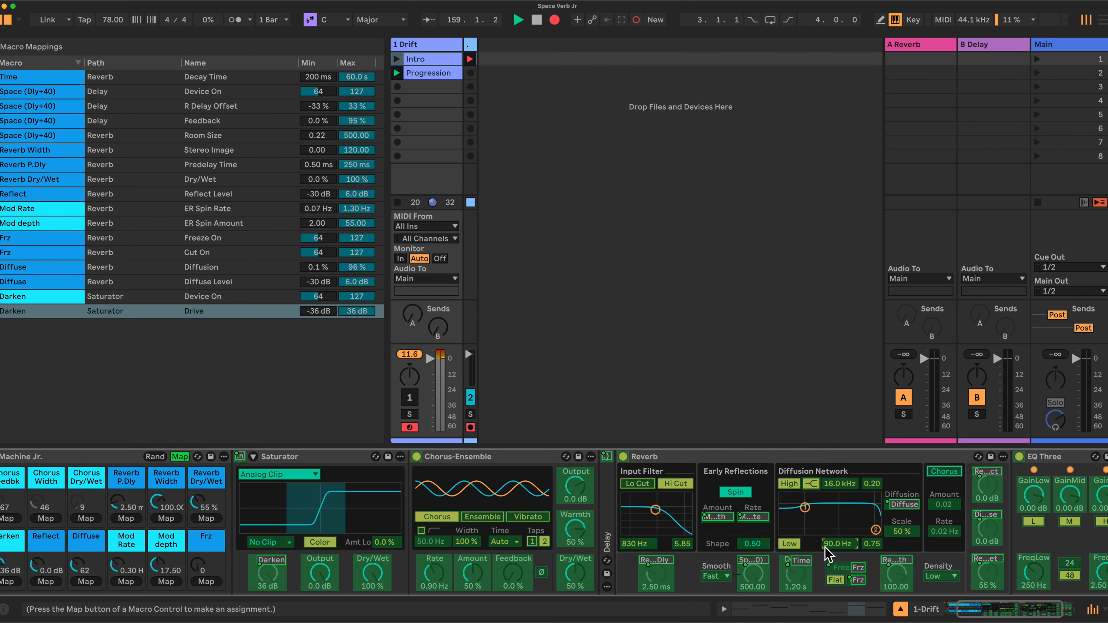
scroll(827, 552, "left", 2)
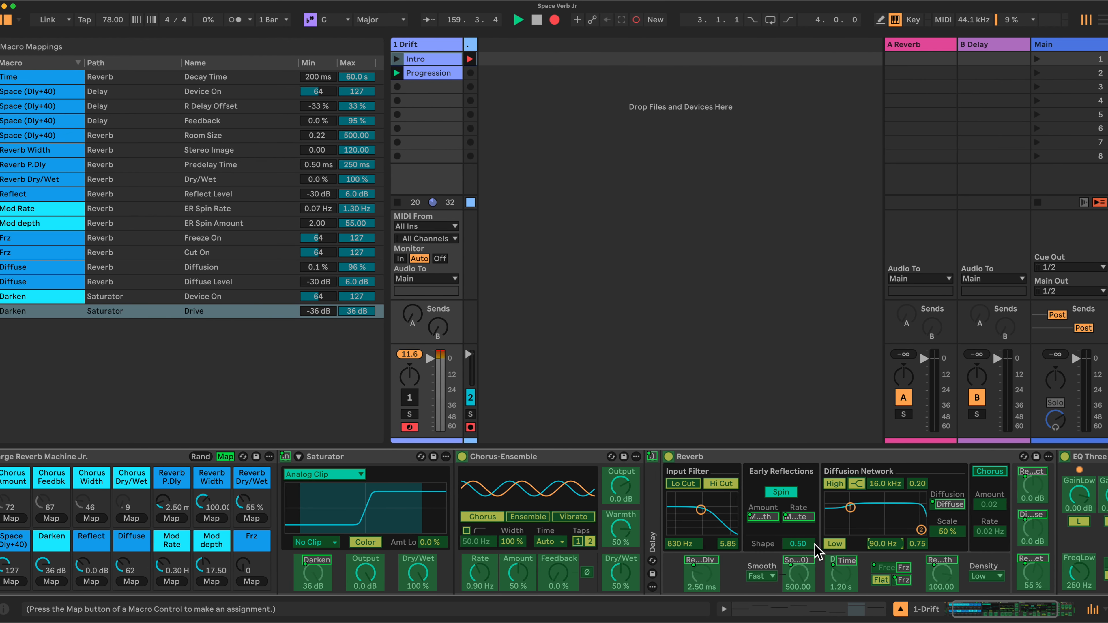
left_click(52, 582)
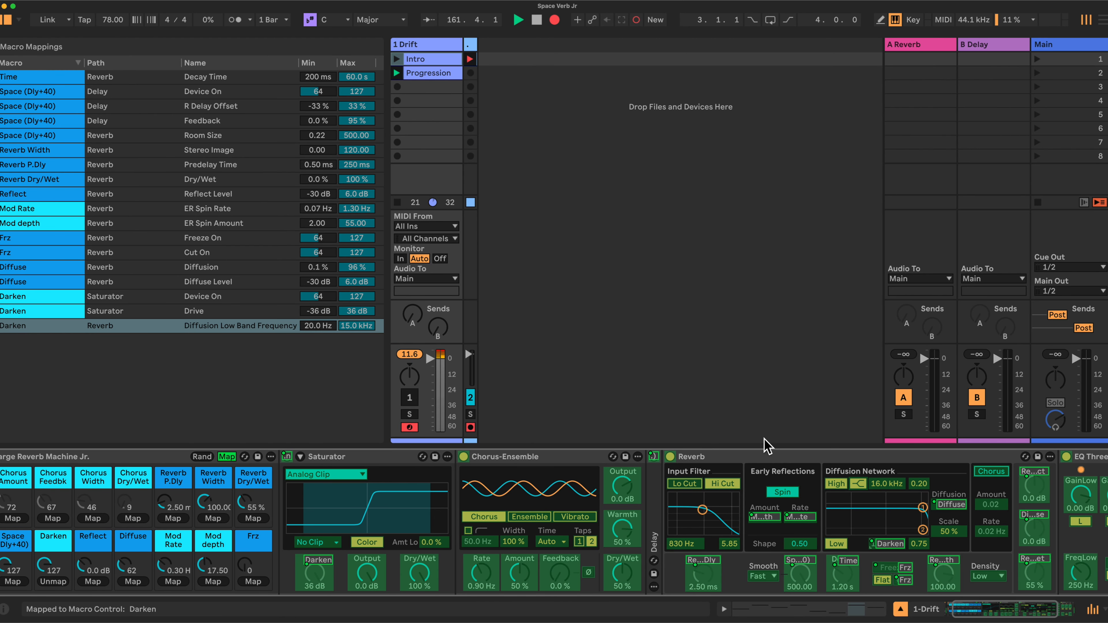
Step: Collapse the Reverb device and map EQ Three's low, mid and high gains to the Darken macro
double_click(788, 458)
scroll(768, 481, "left", 3)
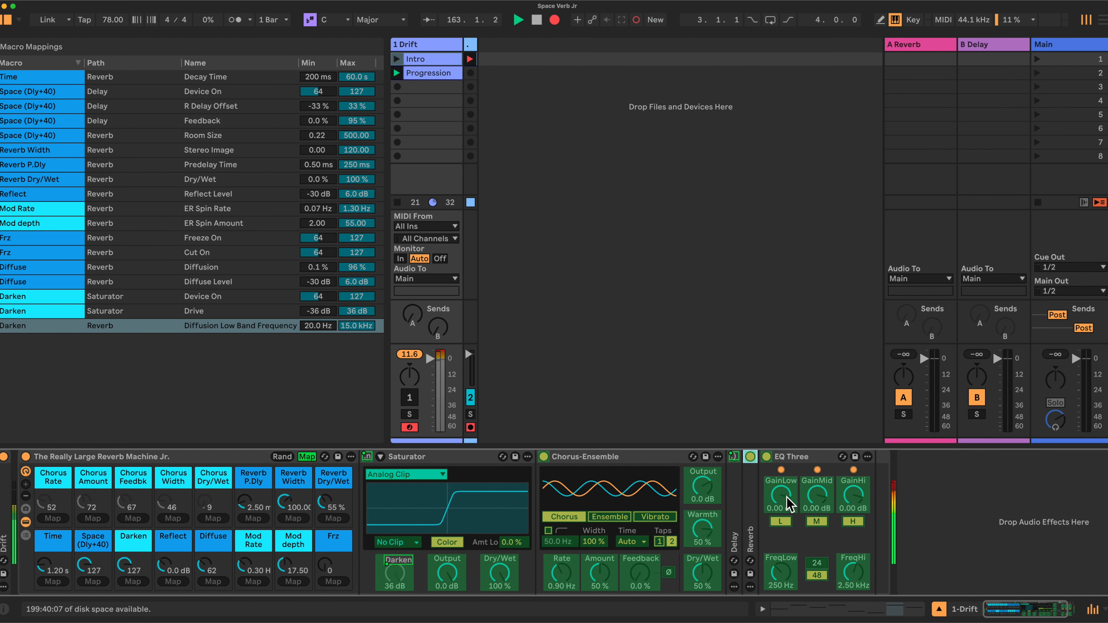
left_click(133, 581)
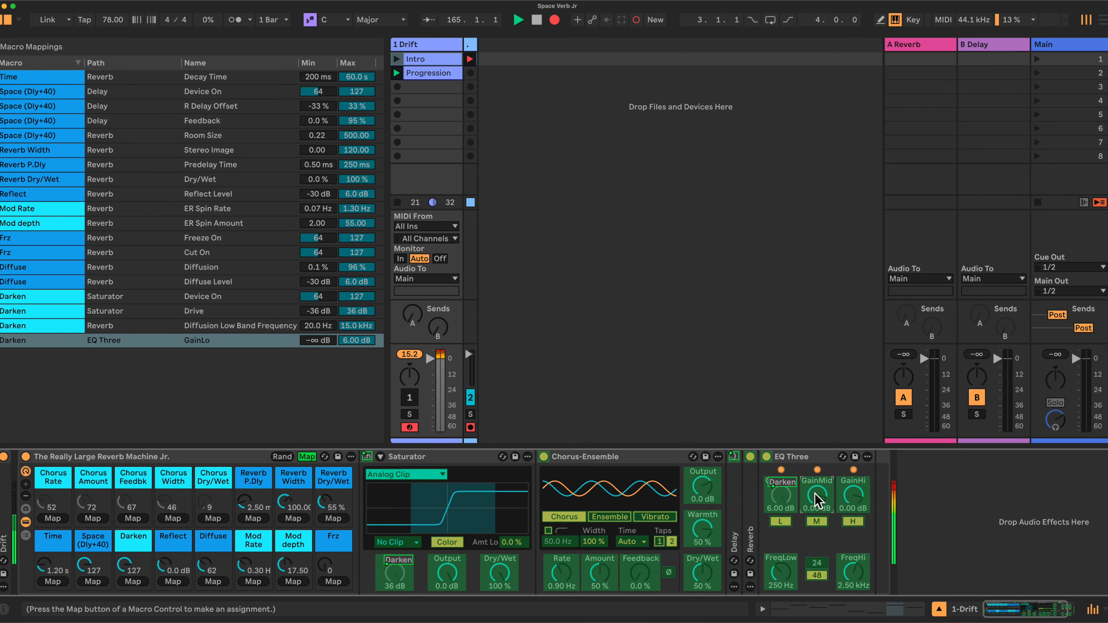
left_click(132, 582)
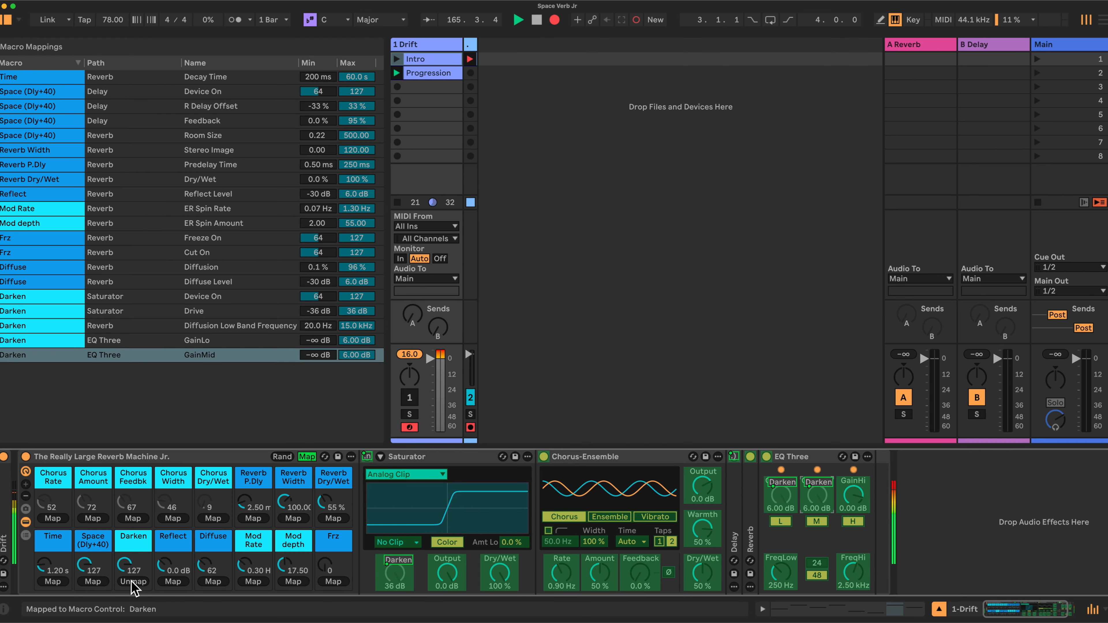
left_click(855, 494)
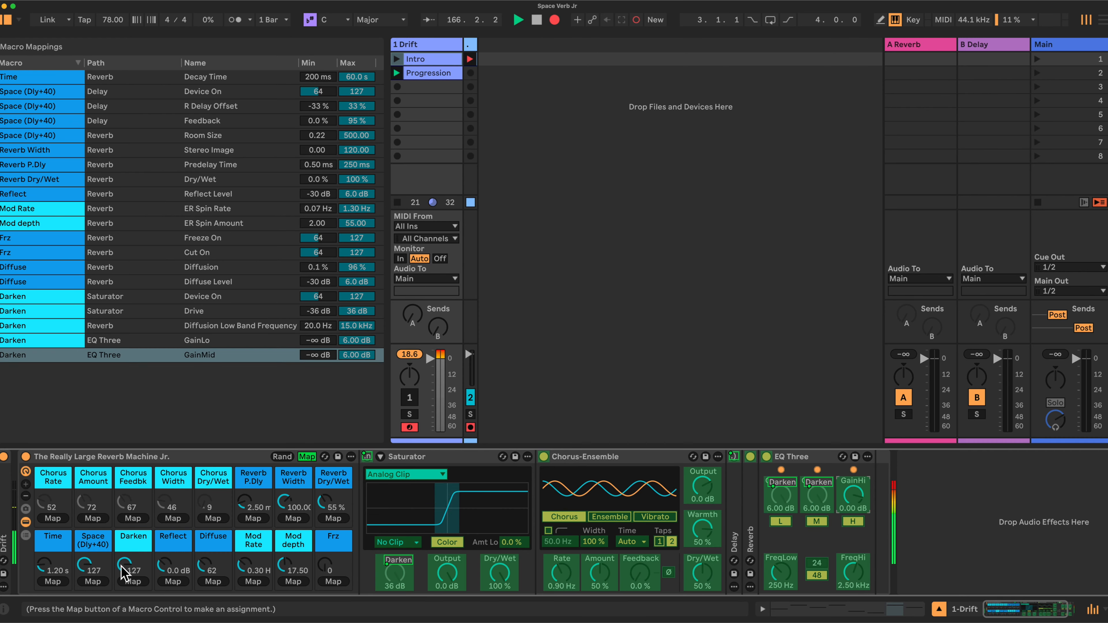
left_click(132, 582)
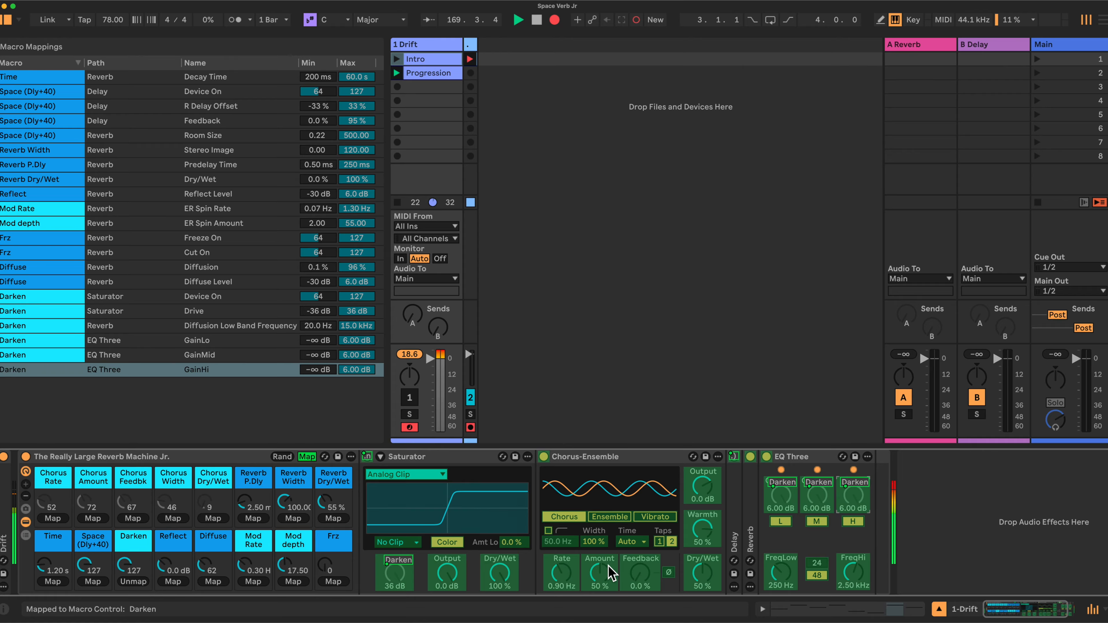
Step: Map the Chorus-Ensemble's Width to the Chorus Width macro and its Dry/Wet to the Chorus Dry/Wet macro
left_click(596, 542)
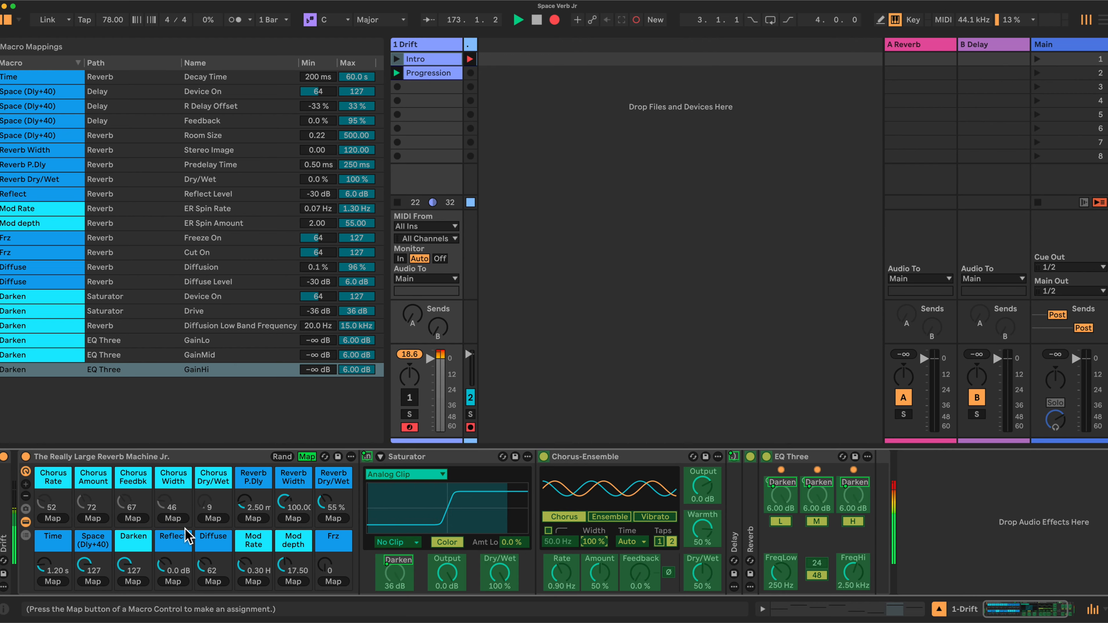
left_click(174, 519)
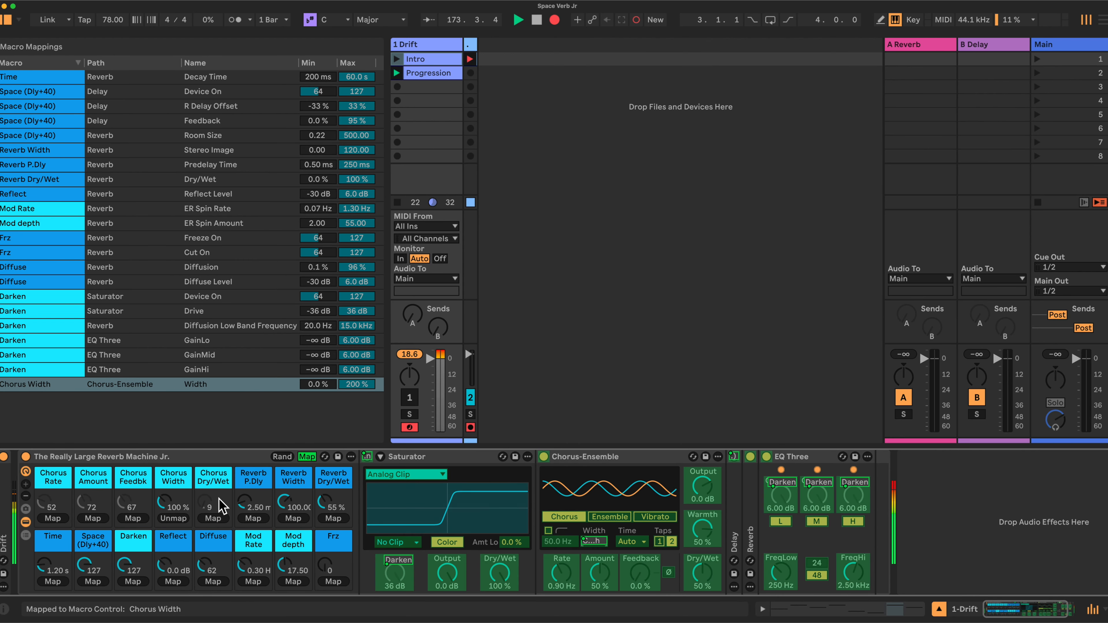
left_click(702, 574)
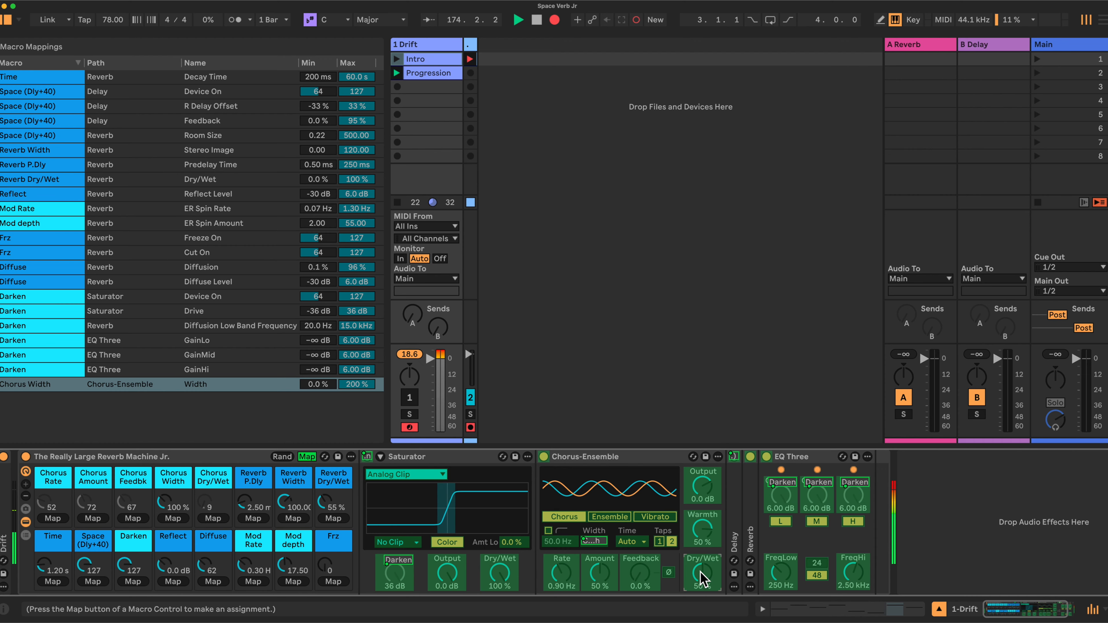
left_click(213, 519)
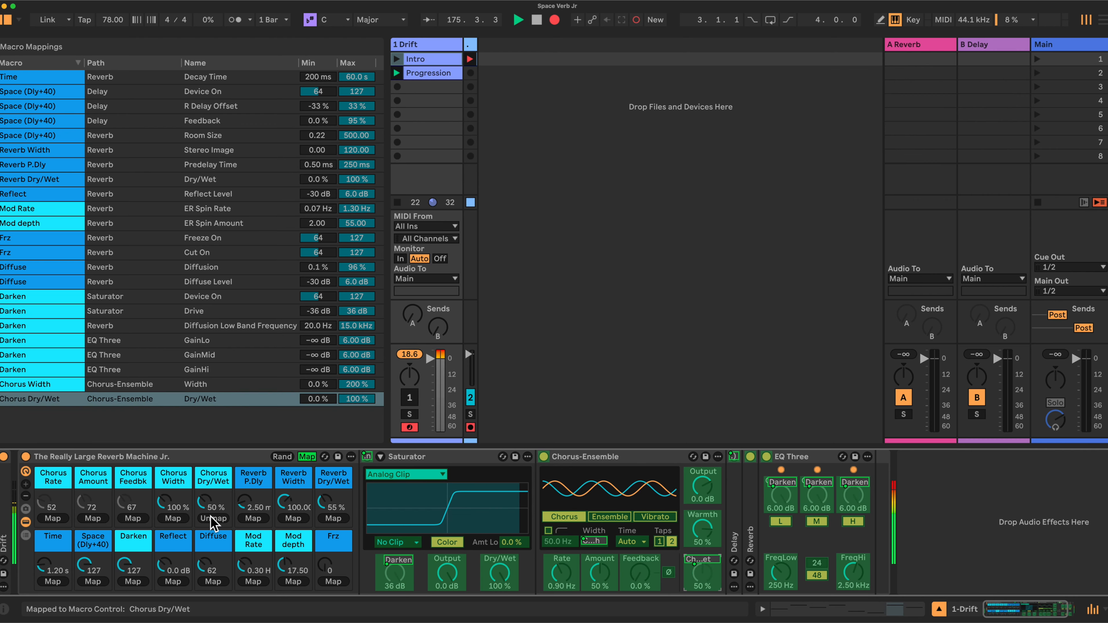
Step: Map the Chorus-Ensemble's Rate, Amount and Feedback to the Chorus Rate, Chorus Amount and Chorus Feedbk macros
left_click(562, 575)
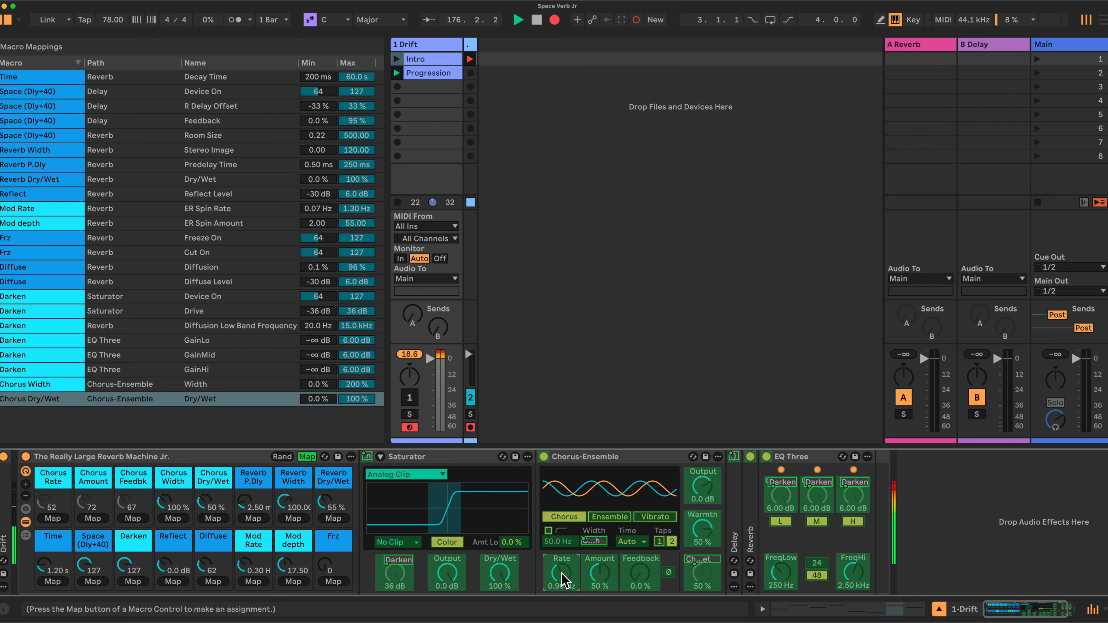
left_click(53, 518)
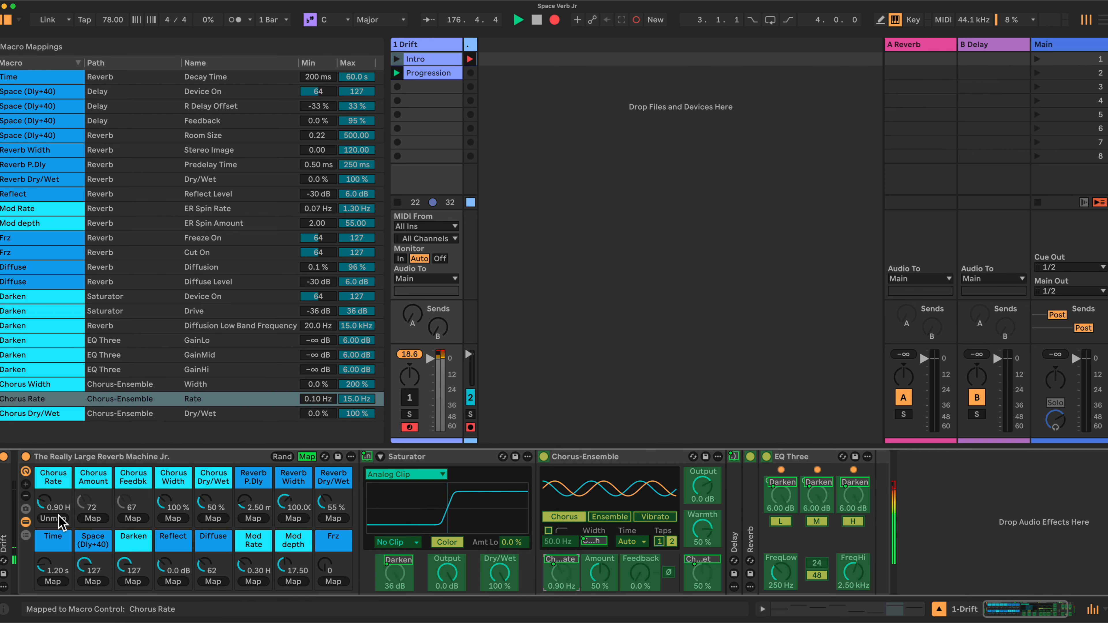
left_click(606, 569)
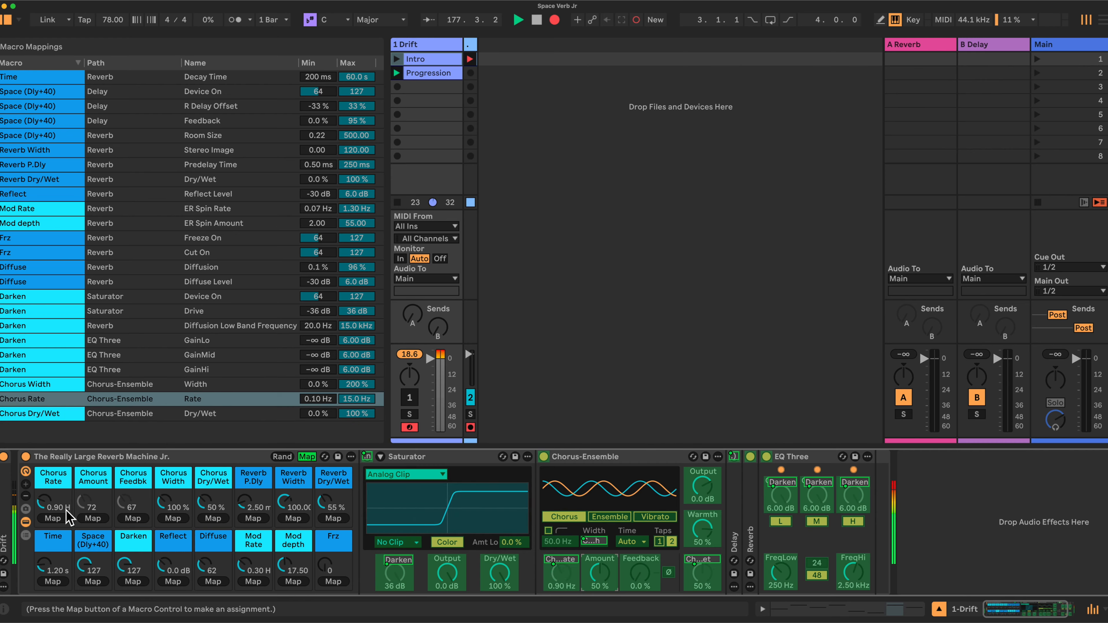
left_click(93, 518)
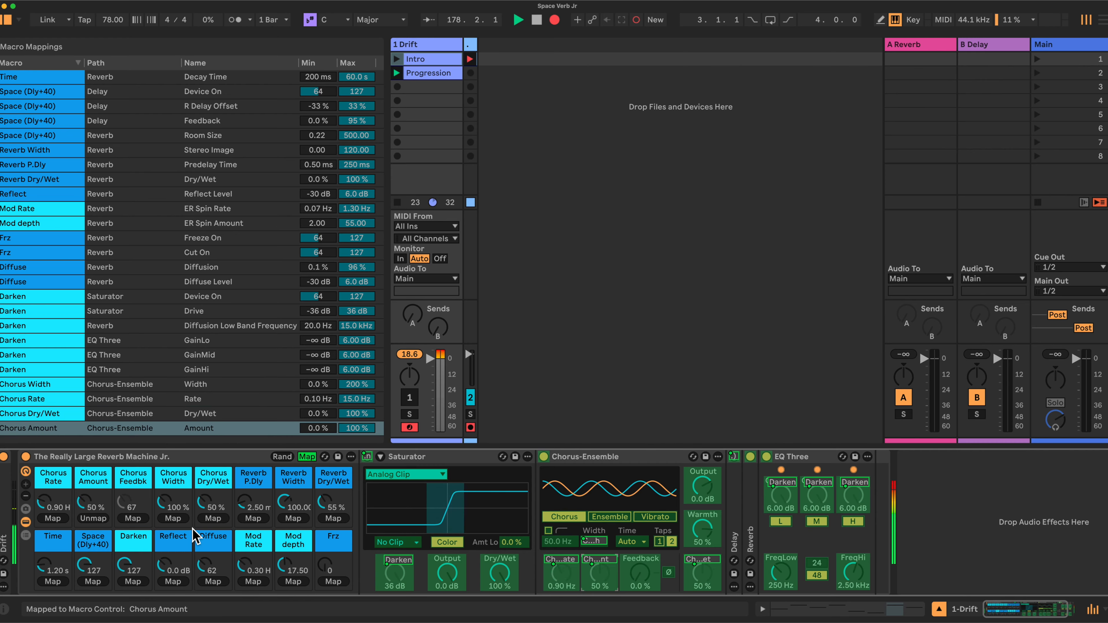
left_click(636, 574)
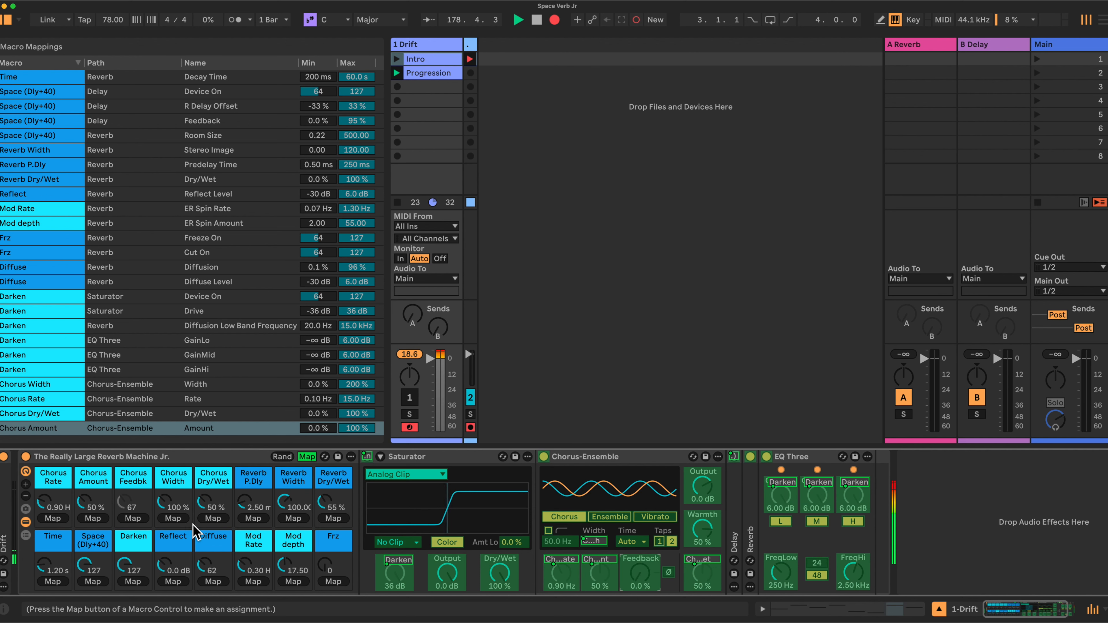
left_click(128, 518)
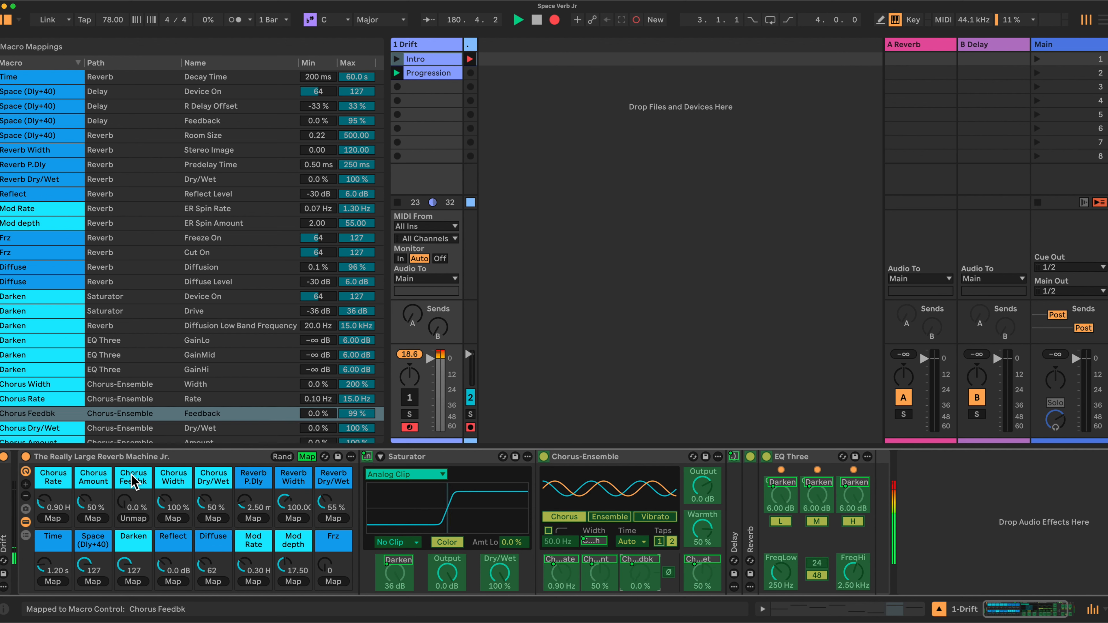
Step: Map the Chorus-Ensemble's on/off switch to the Chorus Dry/Wet macro
scroll(112, 390, "down", 1)
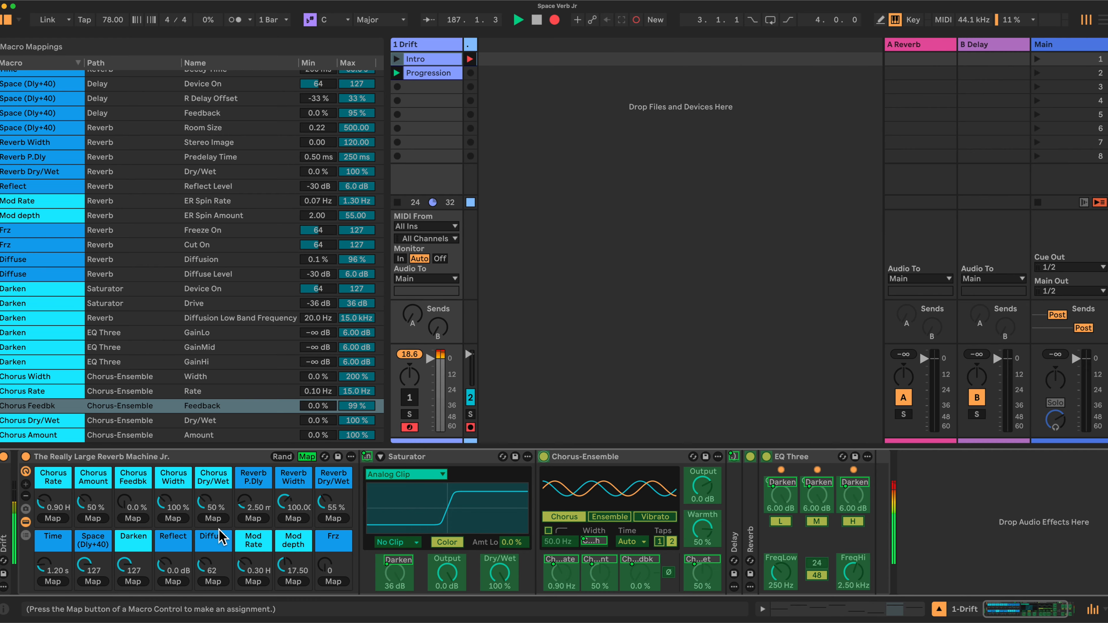
left_click(214, 519)
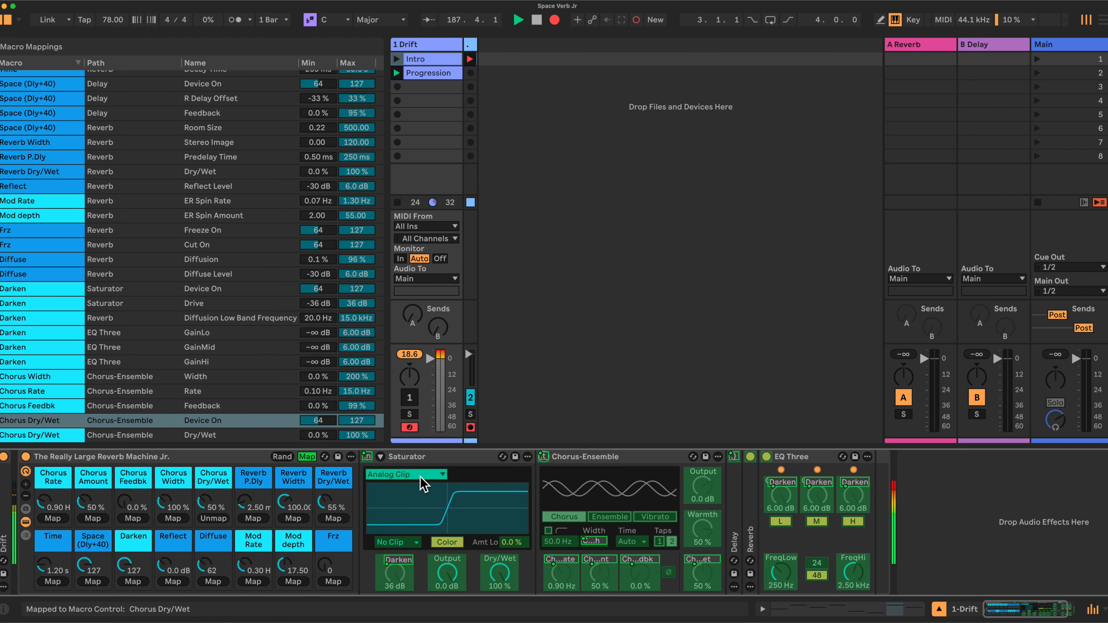
scroll(297, 340, "down", 1)
scroll(297, 341, "up", 2)
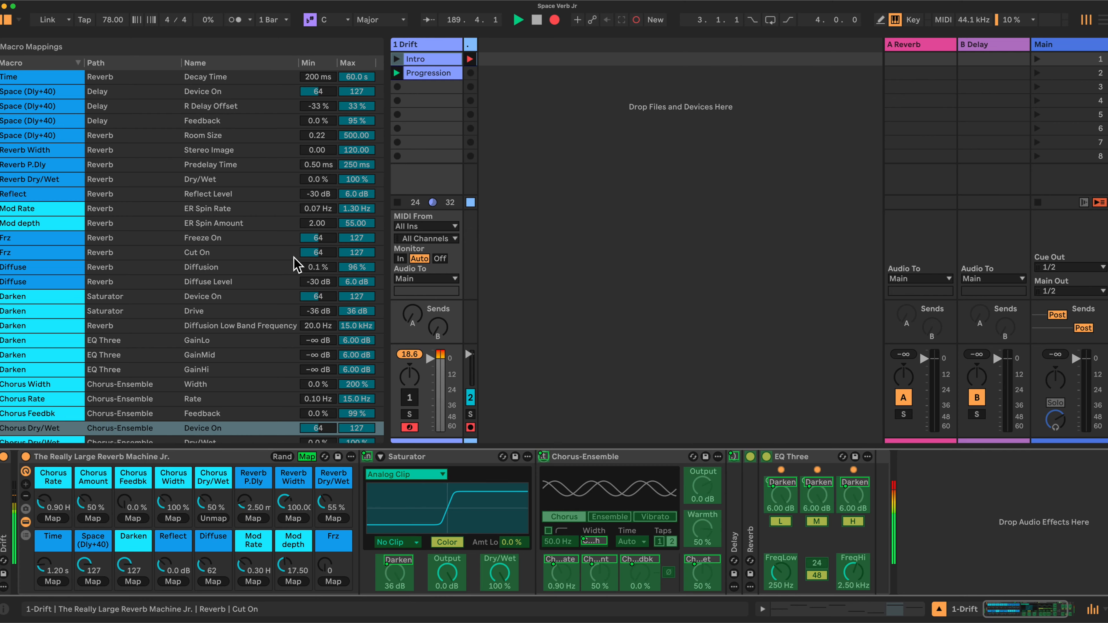
scroll(301, 256, "down", 1)
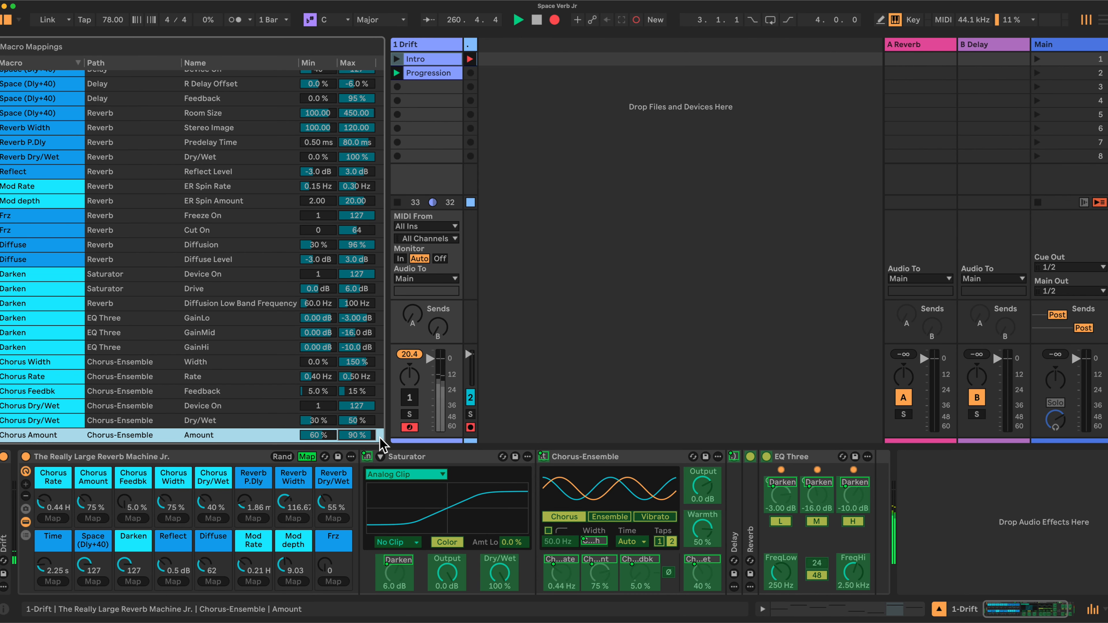
Step: Recall the rack's Progression macro variation and leave macro mapping mode
left_click(25, 510)
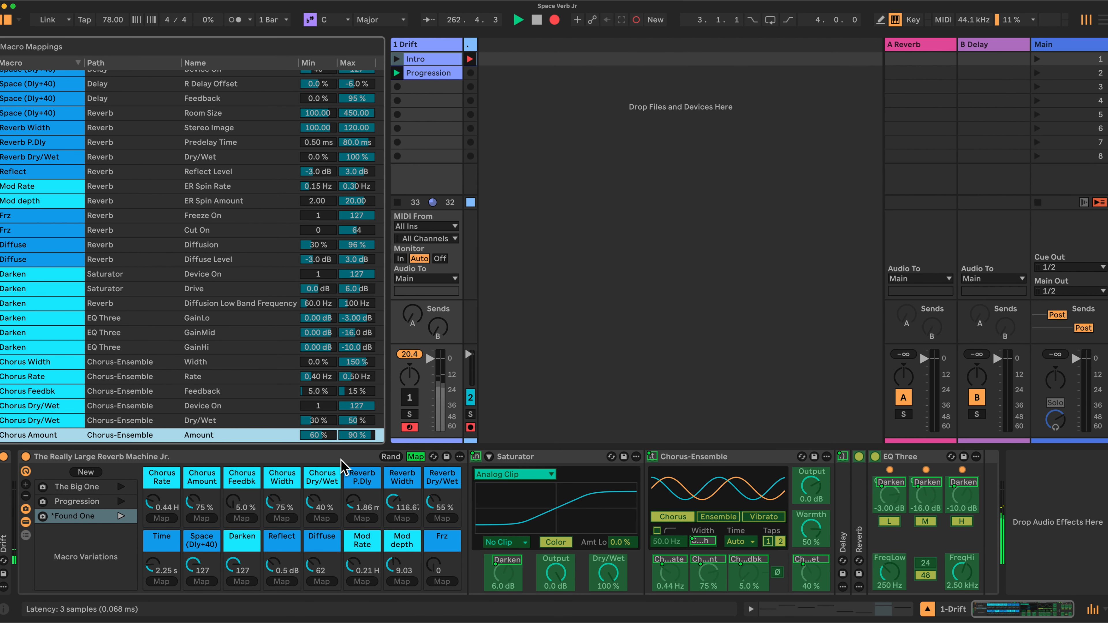
left_click(87, 502)
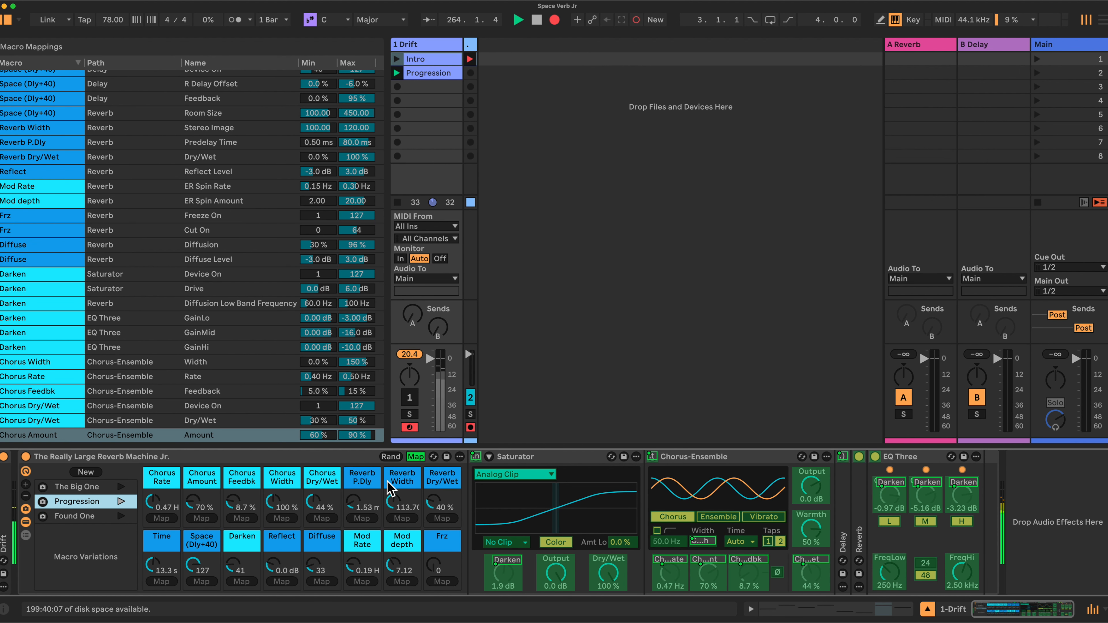
left_click(26, 509)
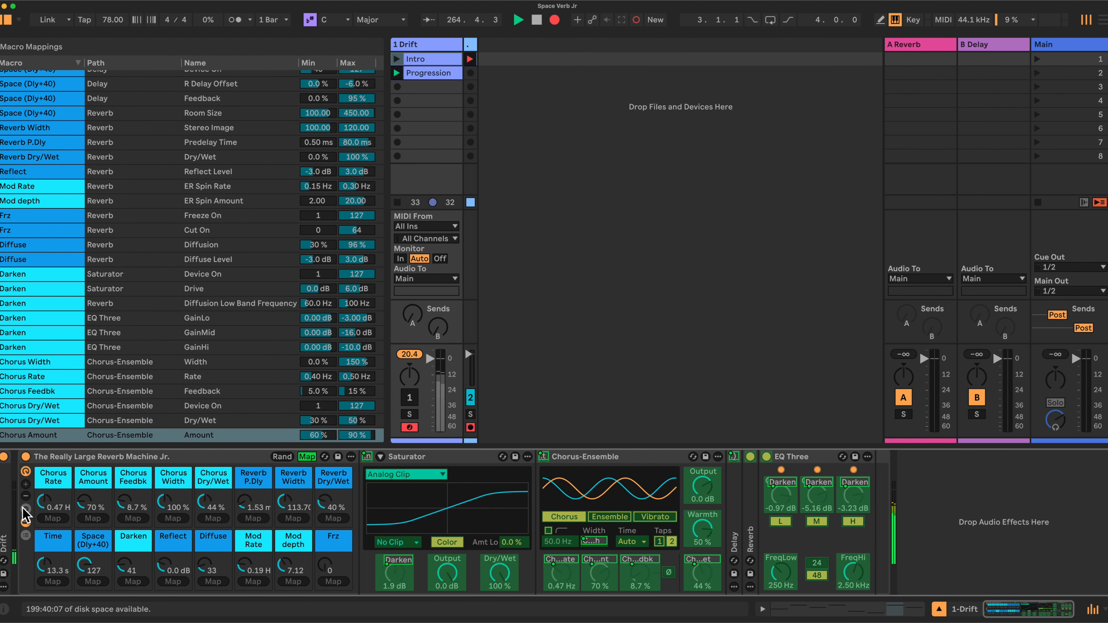
left_click(306, 457)
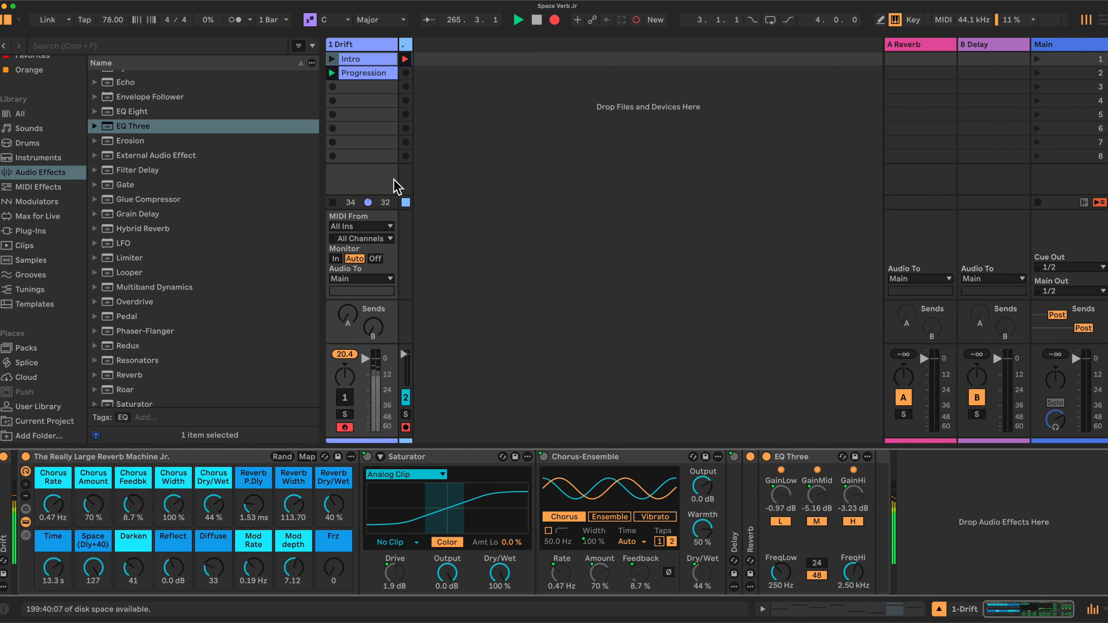
Step: Unmute the Drift track and fold the rack's devices so that only Delay is expanded
left_click(349, 399)
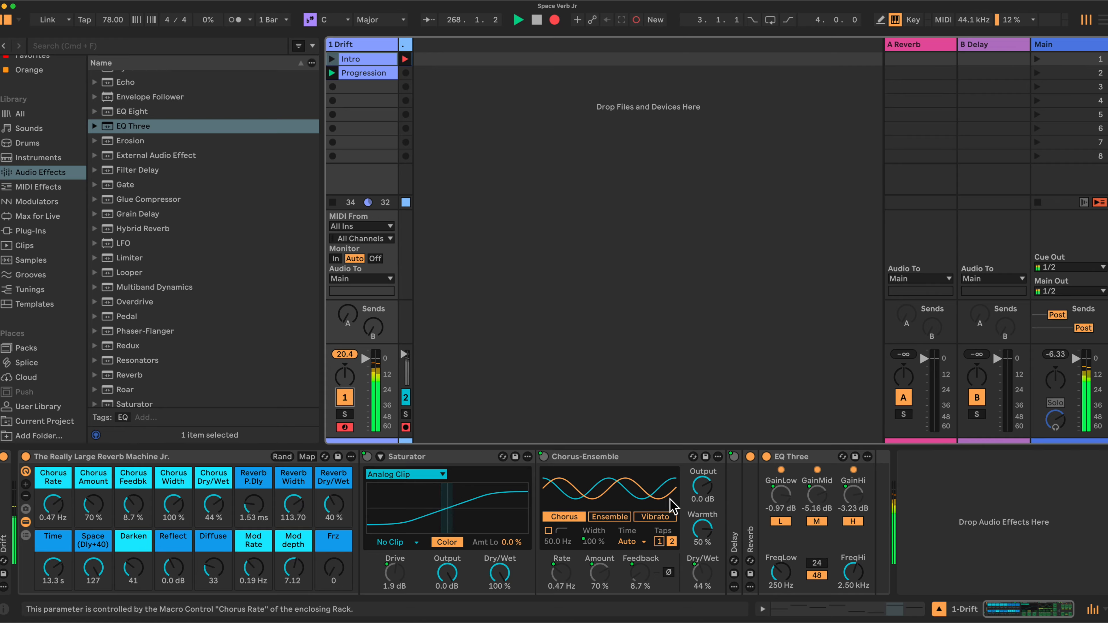
double_click(807, 458)
double_click(606, 456)
double_click(441, 457)
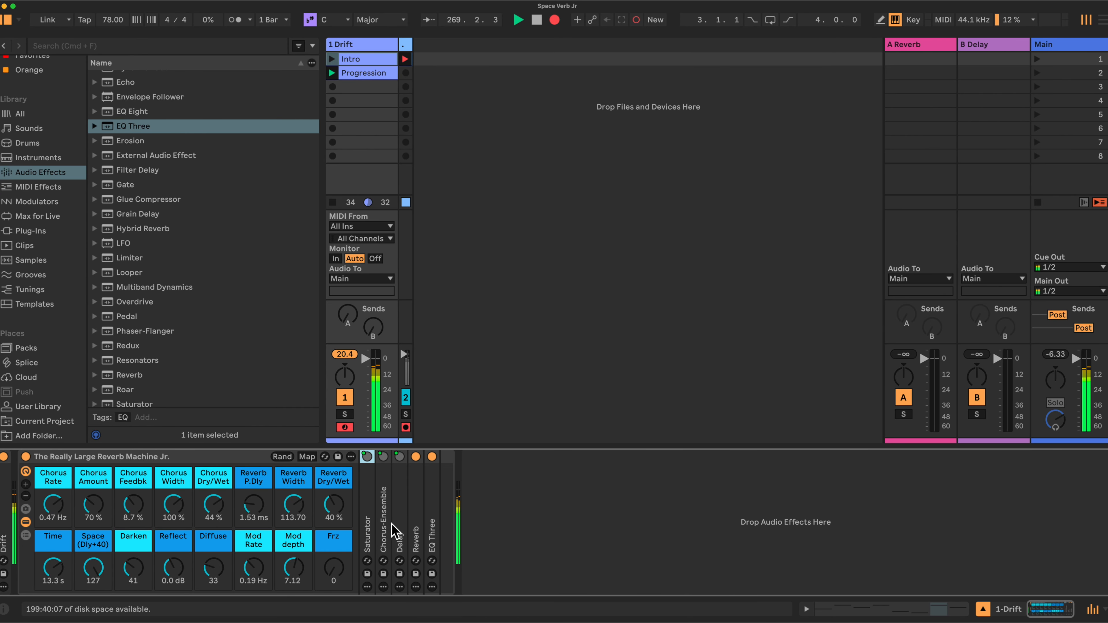
double_click(403, 522)
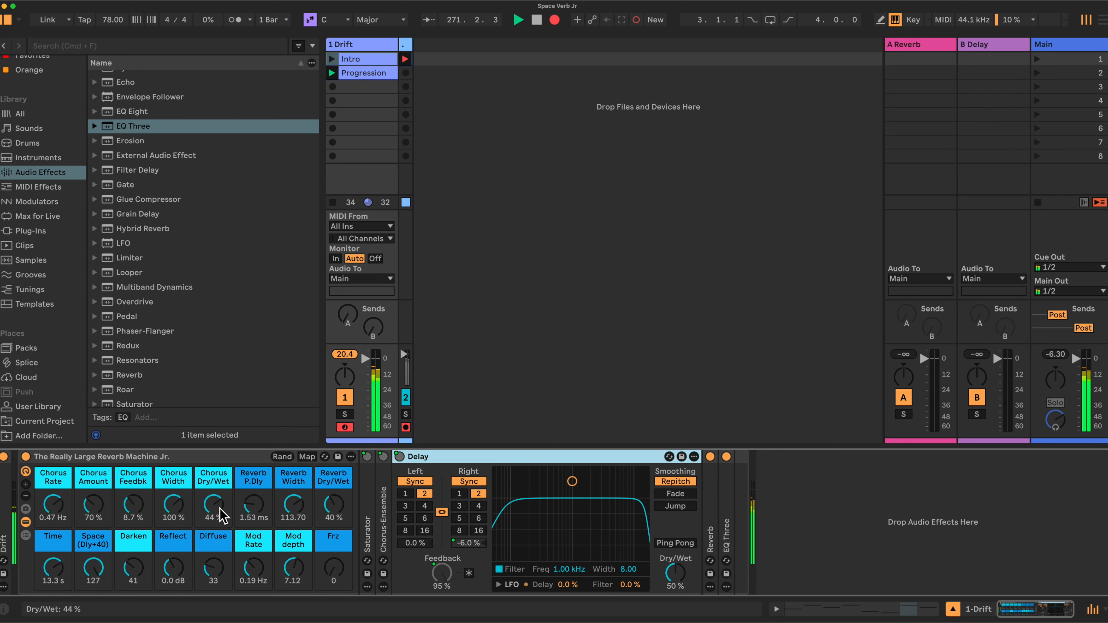
Step: Check the randomization exclusion setting of the Reverb Dry/Wet and Frz macros
right_click(332, 510)
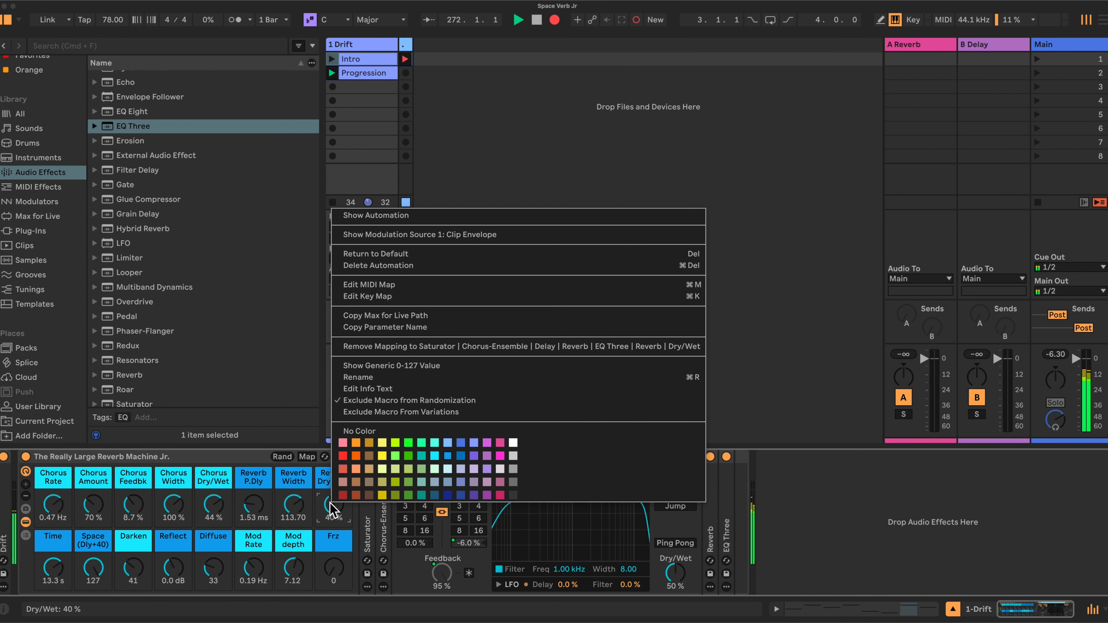
left_click(243, 457)
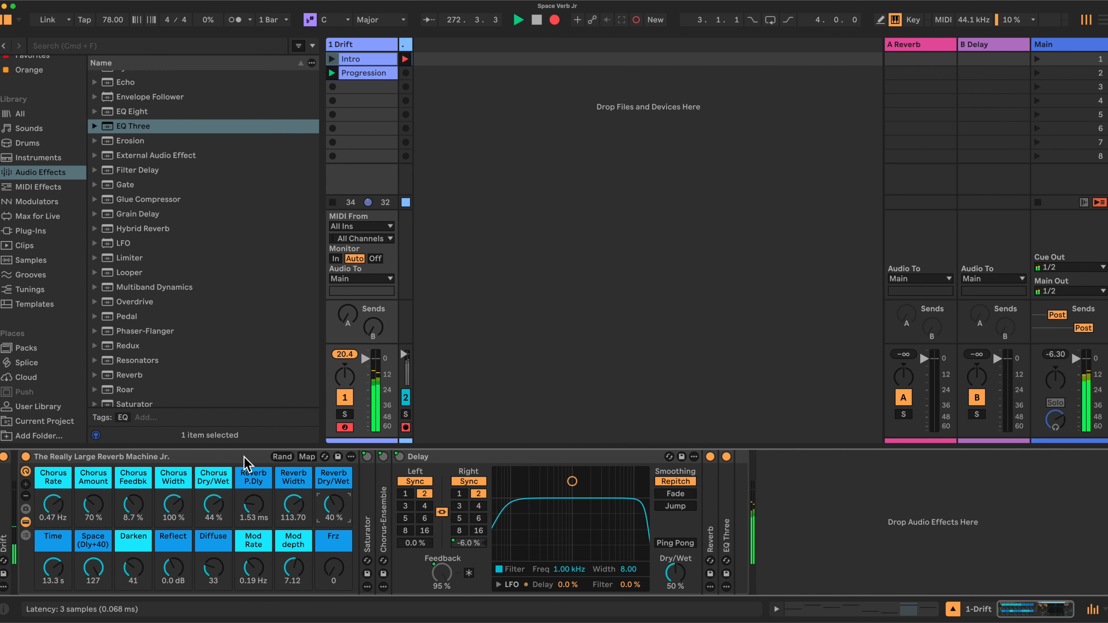
right_click(337, 564)
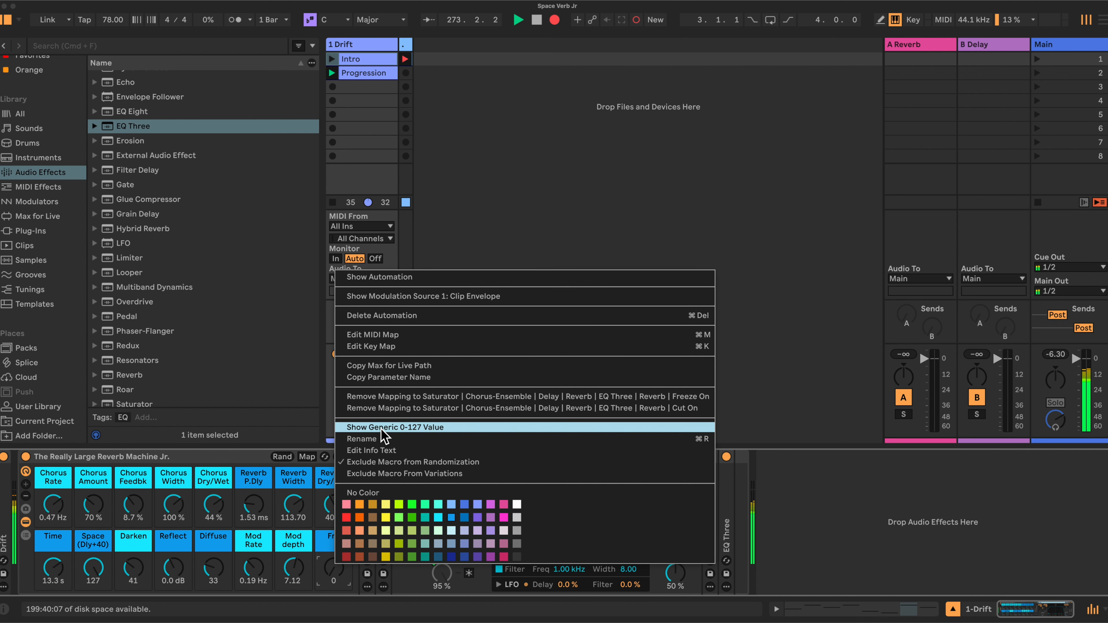
left_click(220, 459)
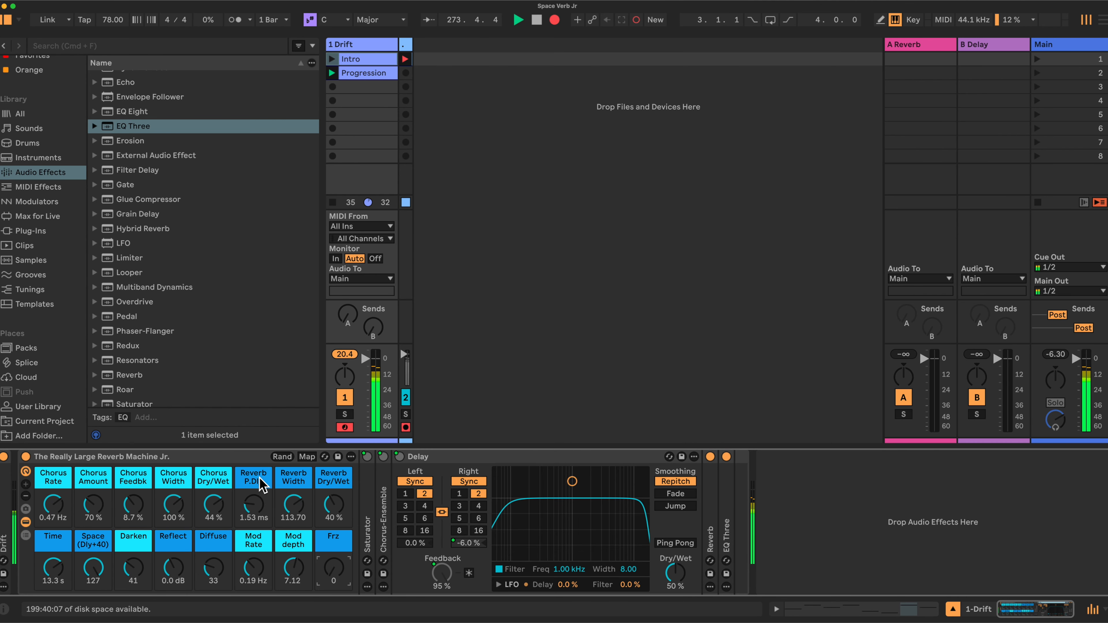
Step: Expand the Reverb device and audition the Frz macro's effect on Freeze and Cut, returning the macro to 0
left_click_drag(335, 569, 335, 563)
double_click(709, 534)
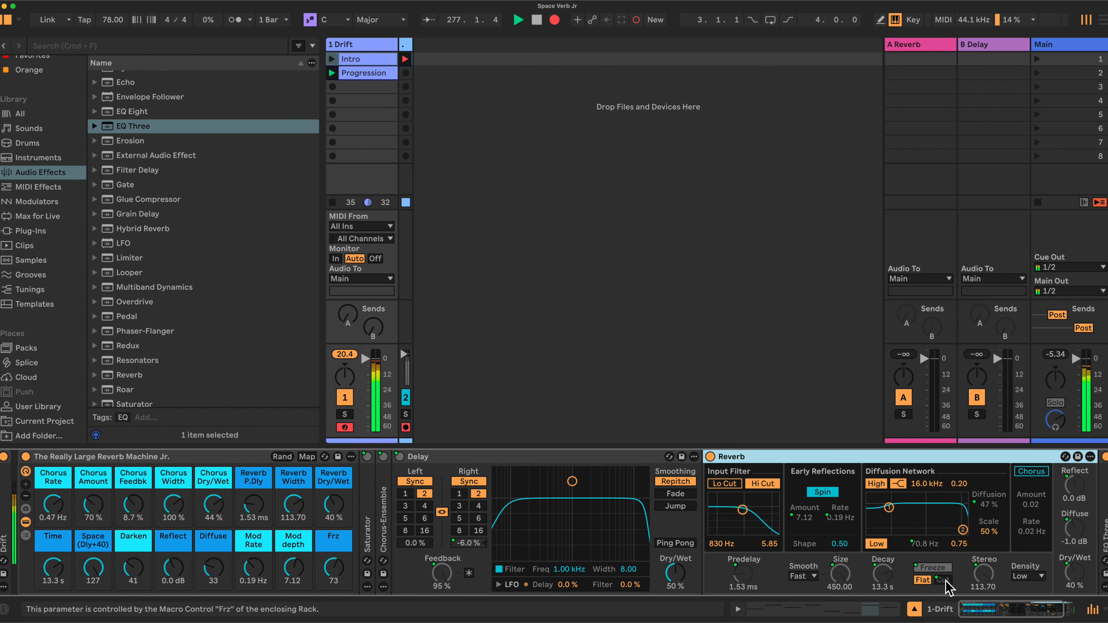
mouse_move(337, 569)
left_mouse_down()
mouse_move(336, 587)
mouse_move(336, 573)
left_mouse_up()
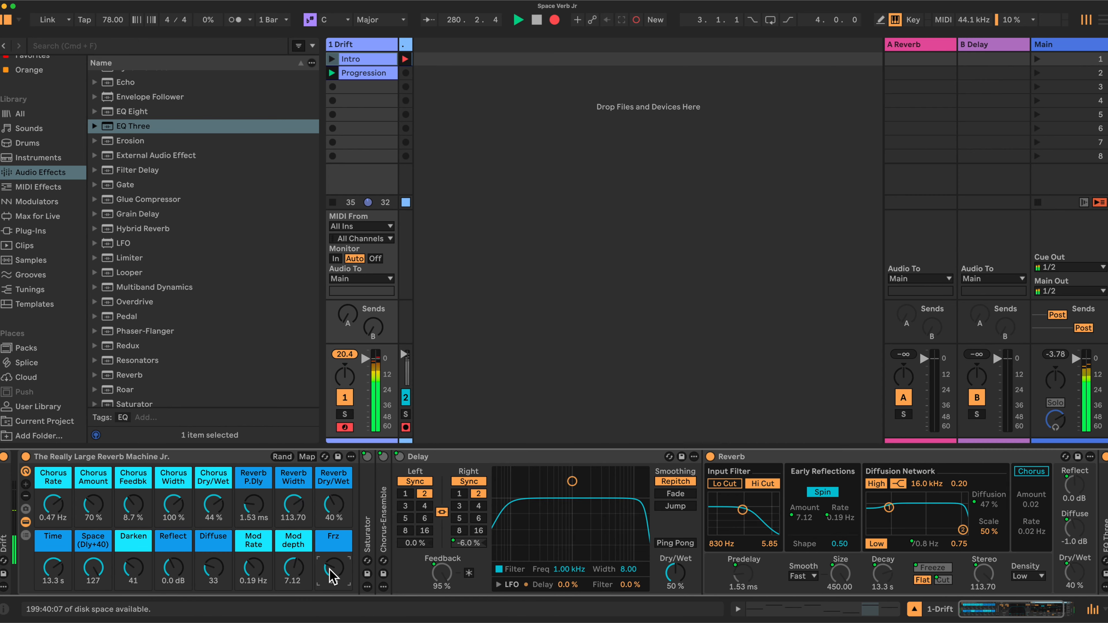
left_click_drag(330, 567, 330, 622)
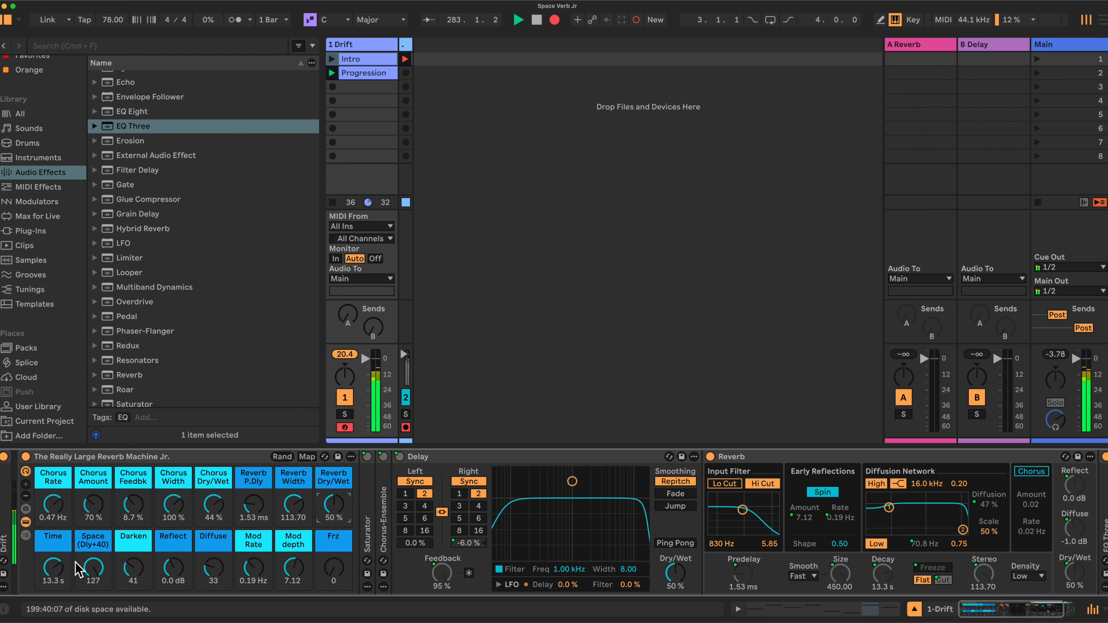
Step: Try the Time macro at 500 ms, and set it to 18.0 s with the Space (Dly+40) macro at 88
left_click_drag(53, 565, 53, 621)
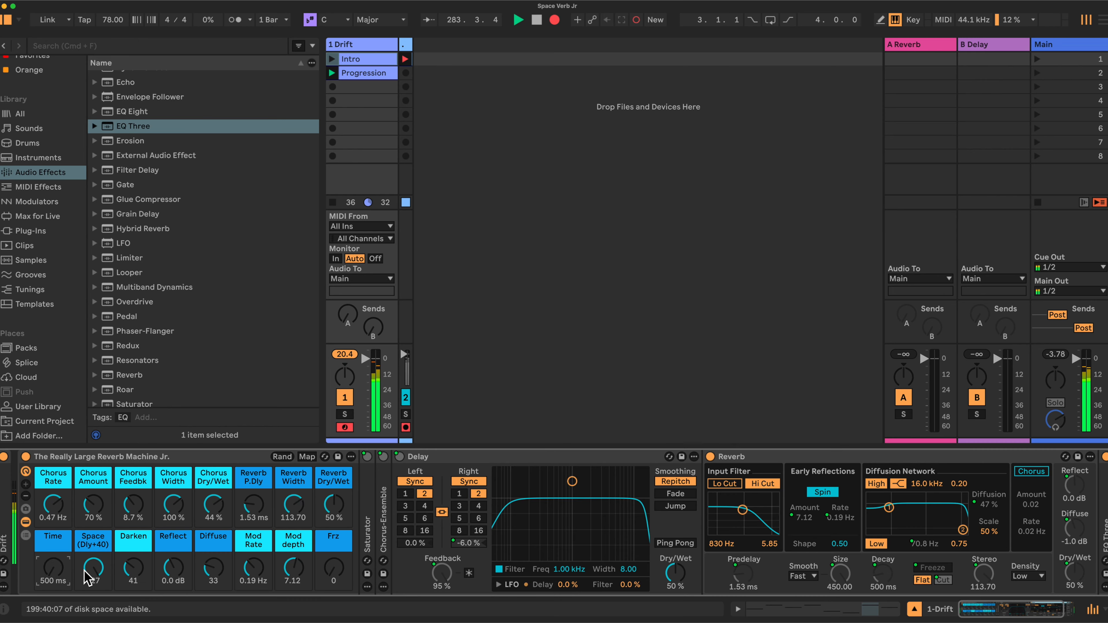
left_click_drag(53, 568, 53, 516)
left_click_drag(95, 570, 61, 504)
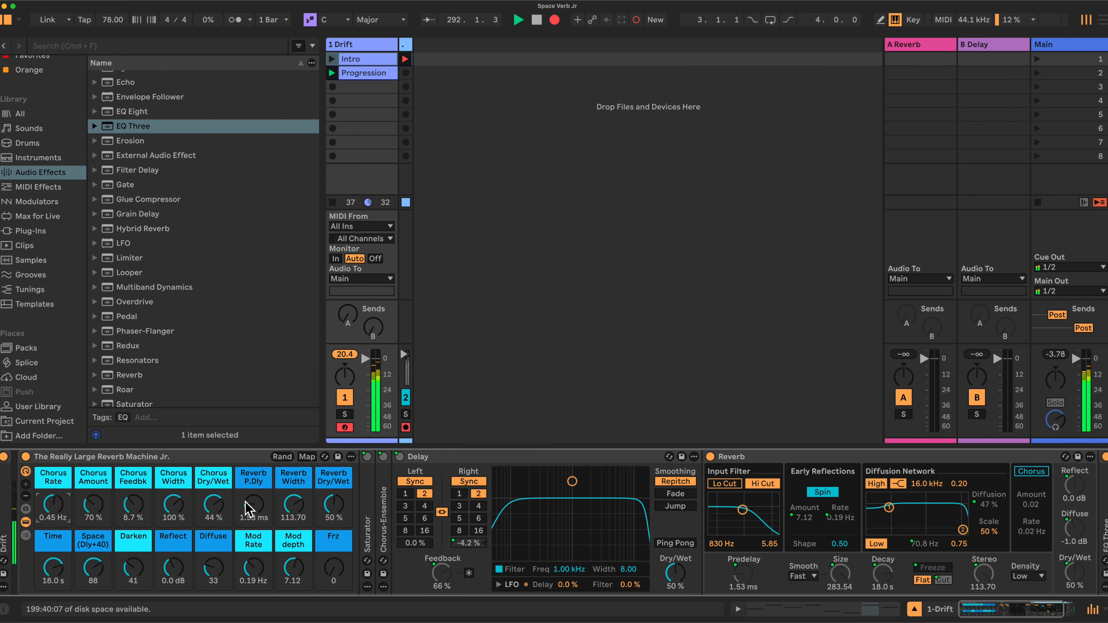
Step: Randomize the rack's macros, and set Darken to 81 and Space (Dly+40) to 87
left_click(282, 457)
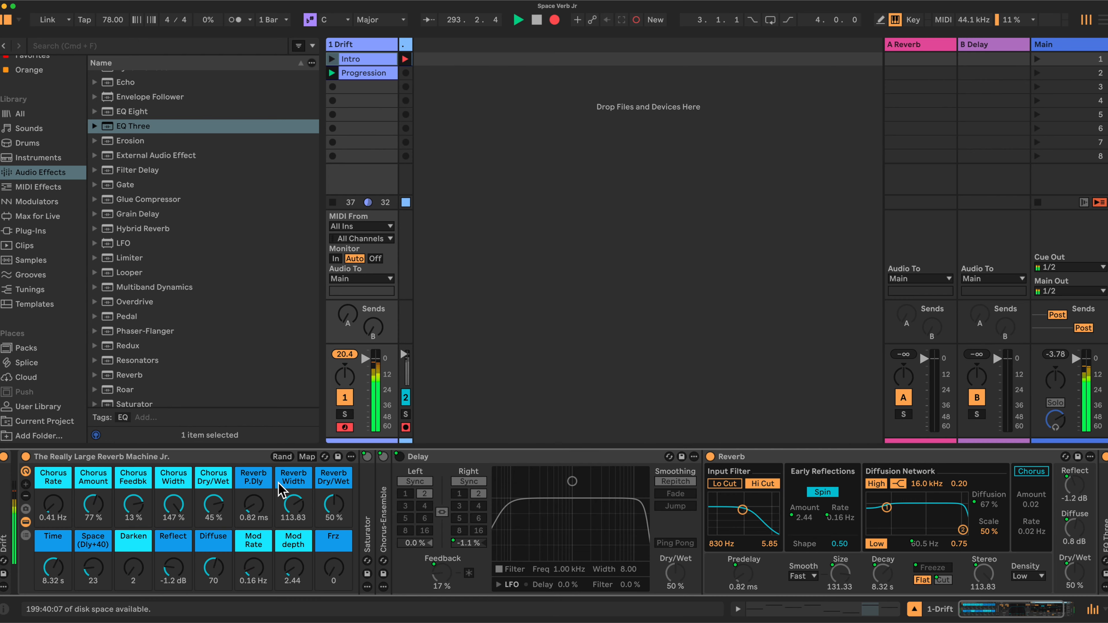
left_click_drag(129, 570, 129, 536)
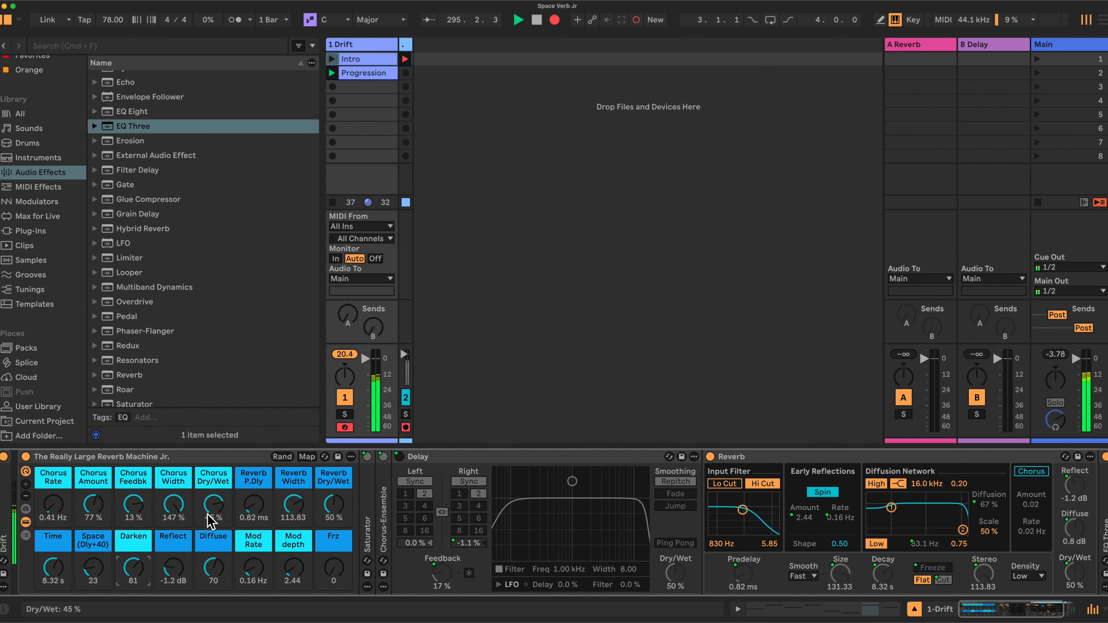
left_click_drag(102, 568, 102, 540)
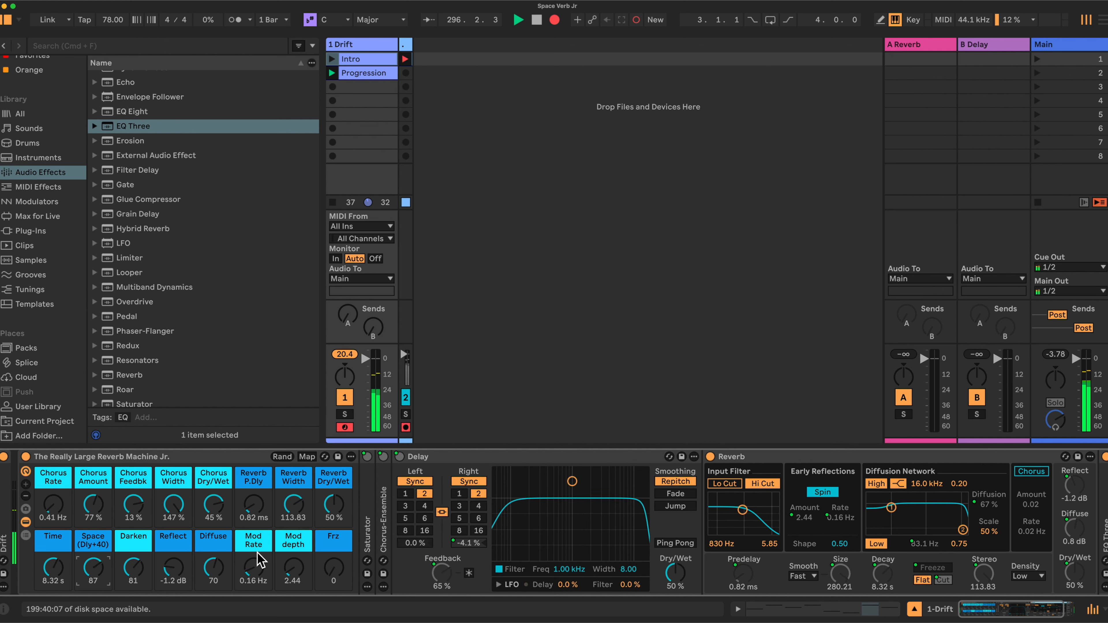
Step: Fold the Reverb device, expand EQ Three, and audition the Darken macro at 22
double_click(901, 457)
double_click(728, 507)
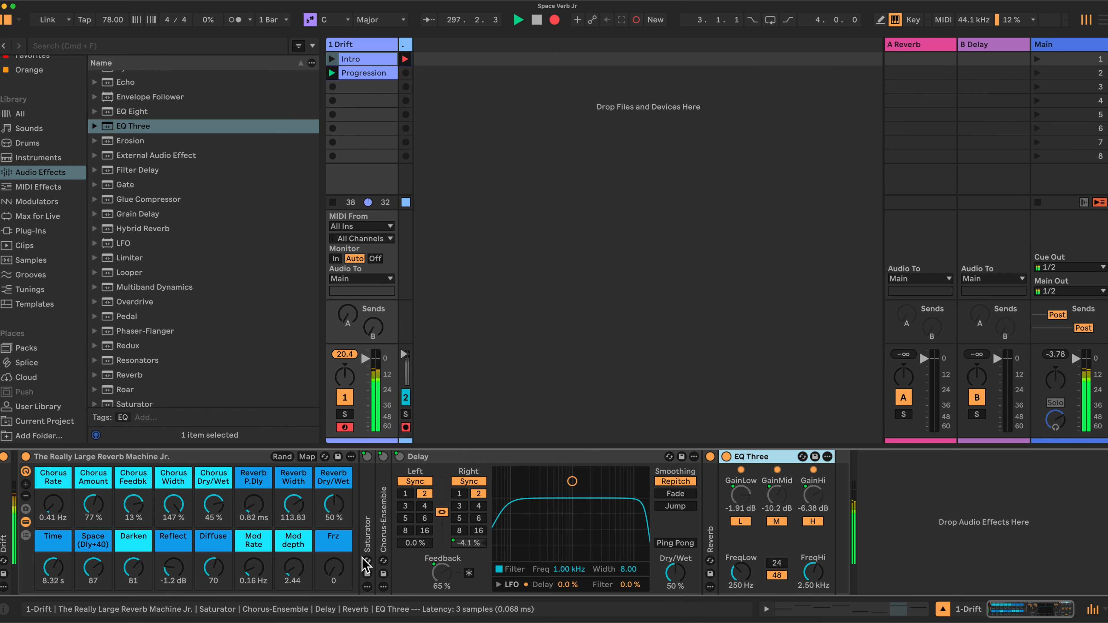
left_click_drag(133, 567, 133, 592)
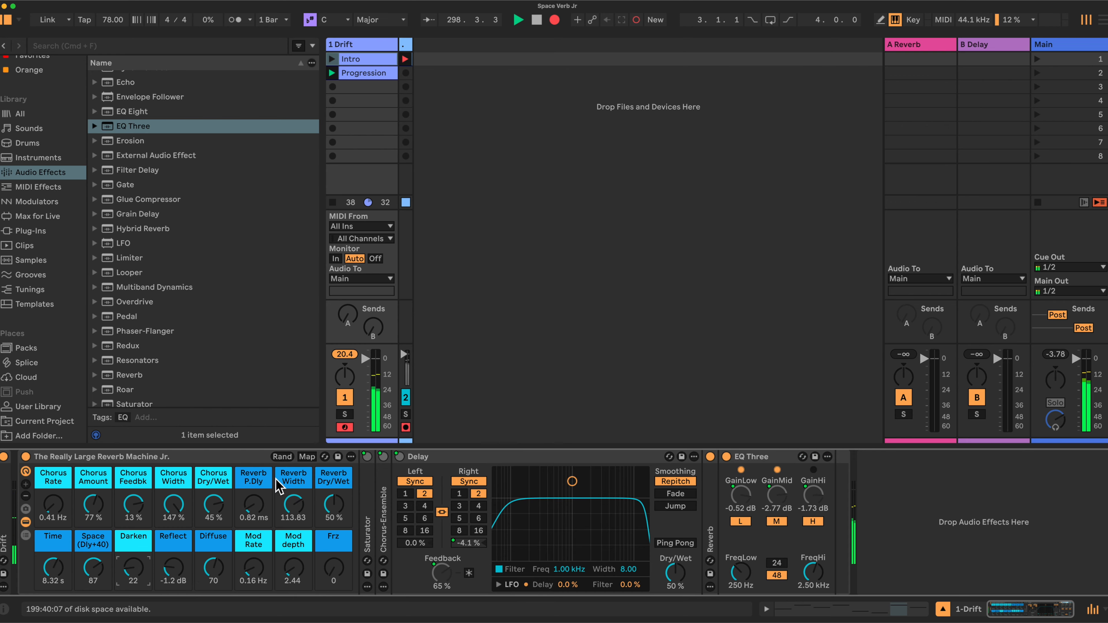
Step: Randomize the macros of The Really Large Reverb Machine Jr. again
left_click(282, 457)
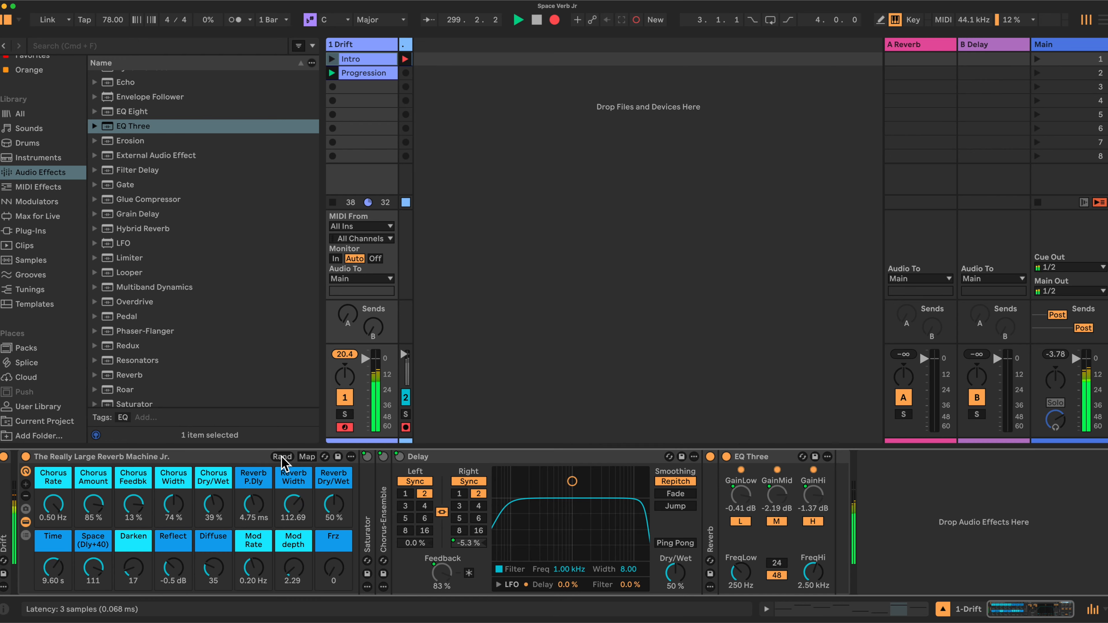